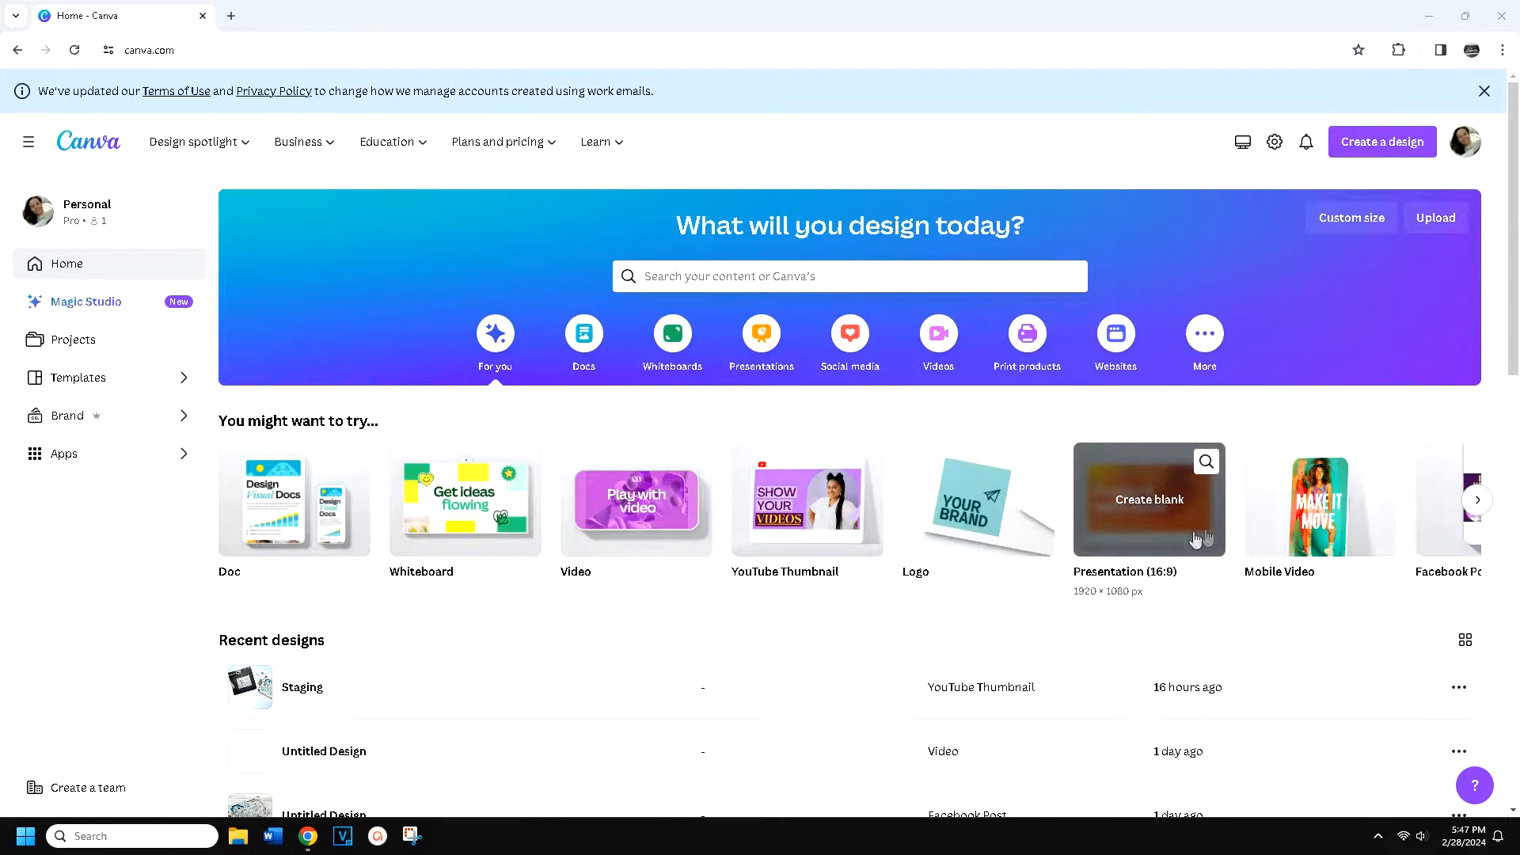
# Create a blank Facebook Post (Landscape) design and place the uploaded upright photo of the blue butterfly card on it
pyautogui.click(1477, 500)
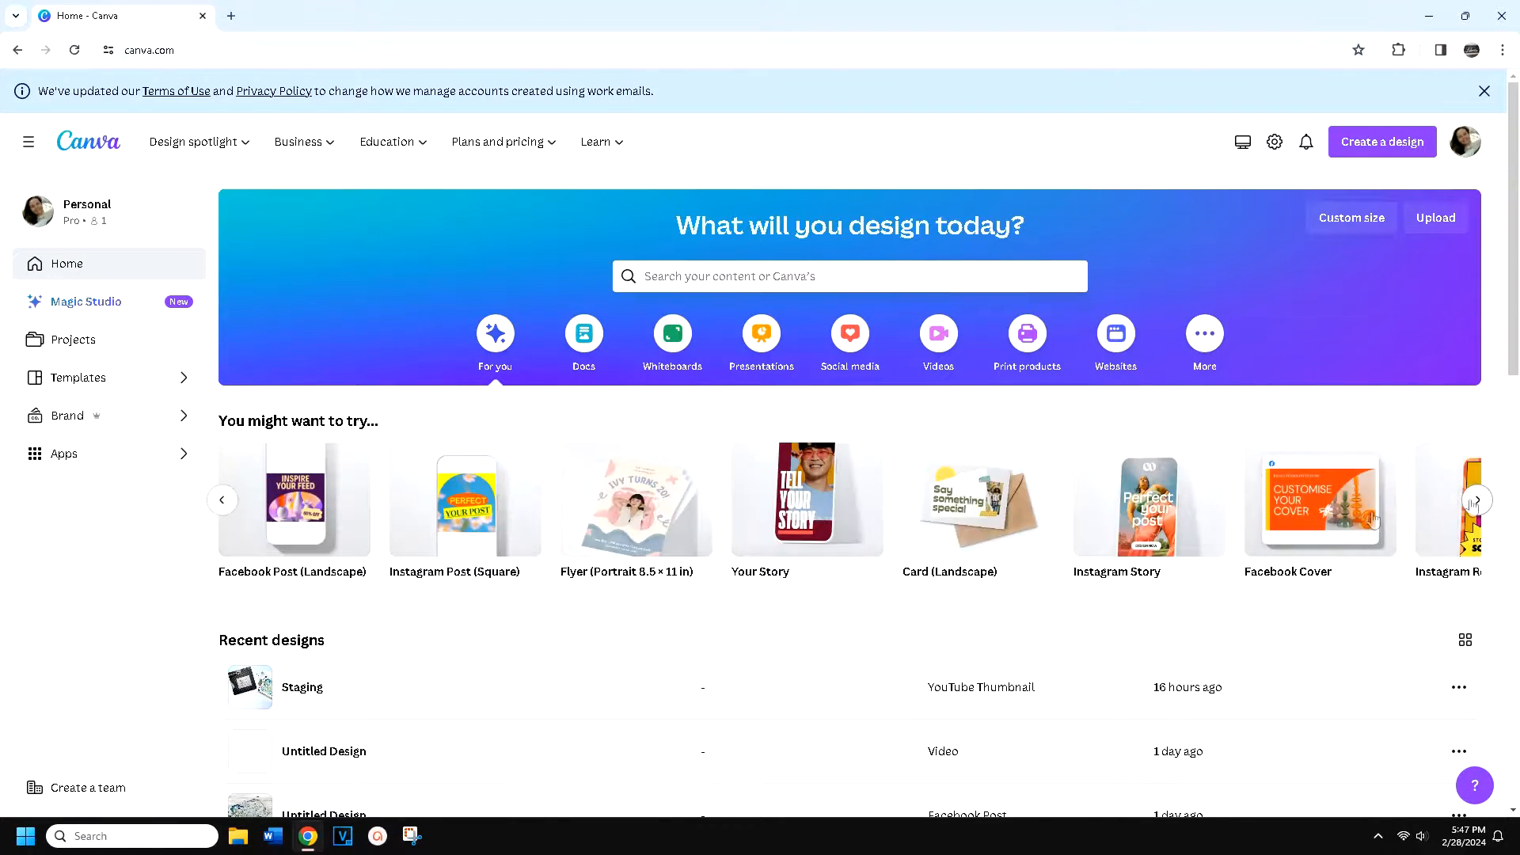
pyautogui.click(342, 523)
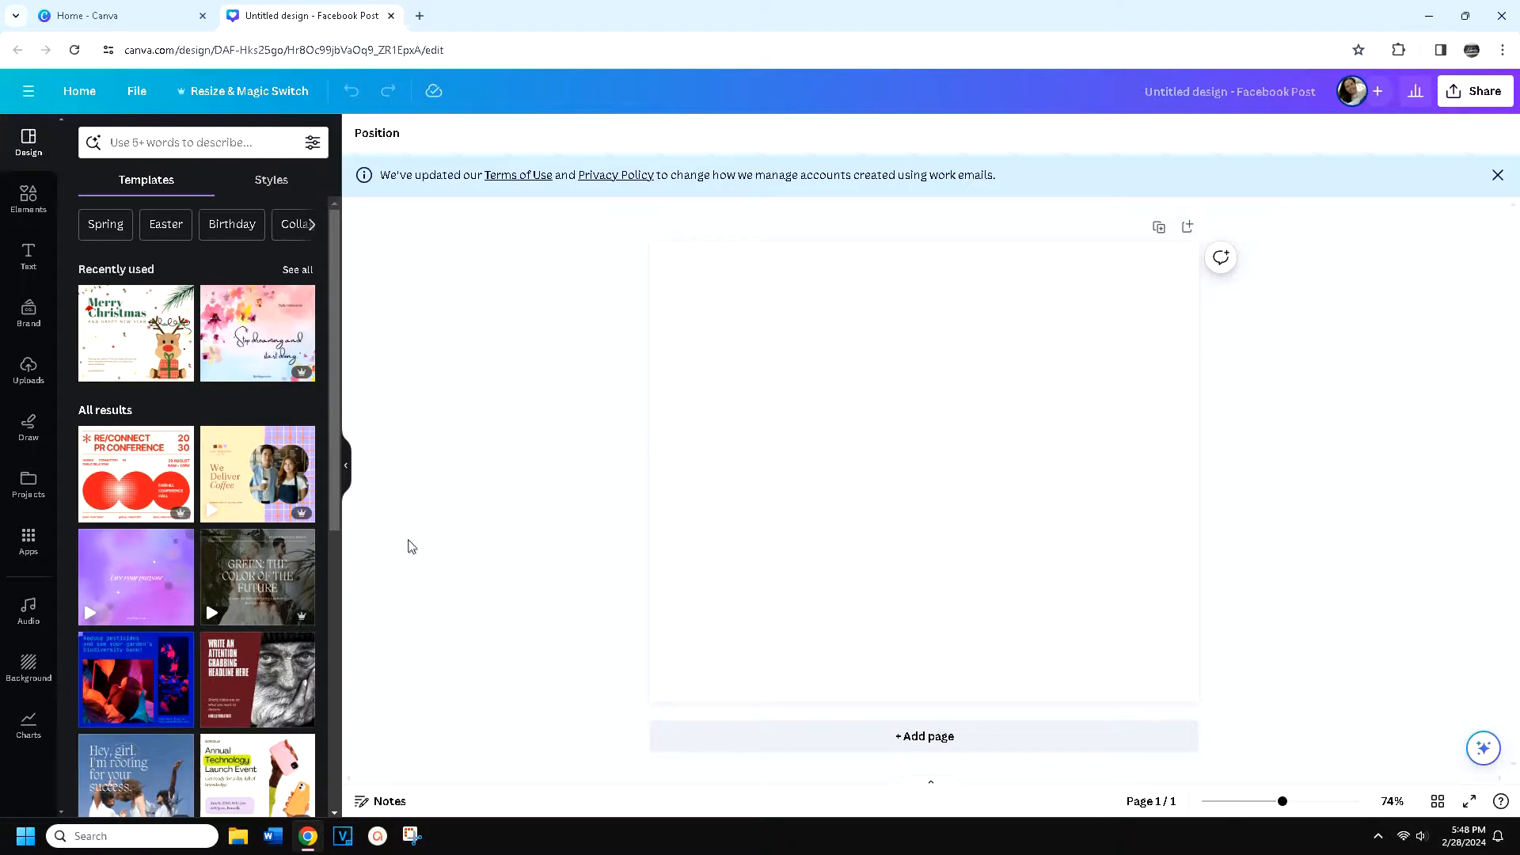
pyautogui.click(32, 376)
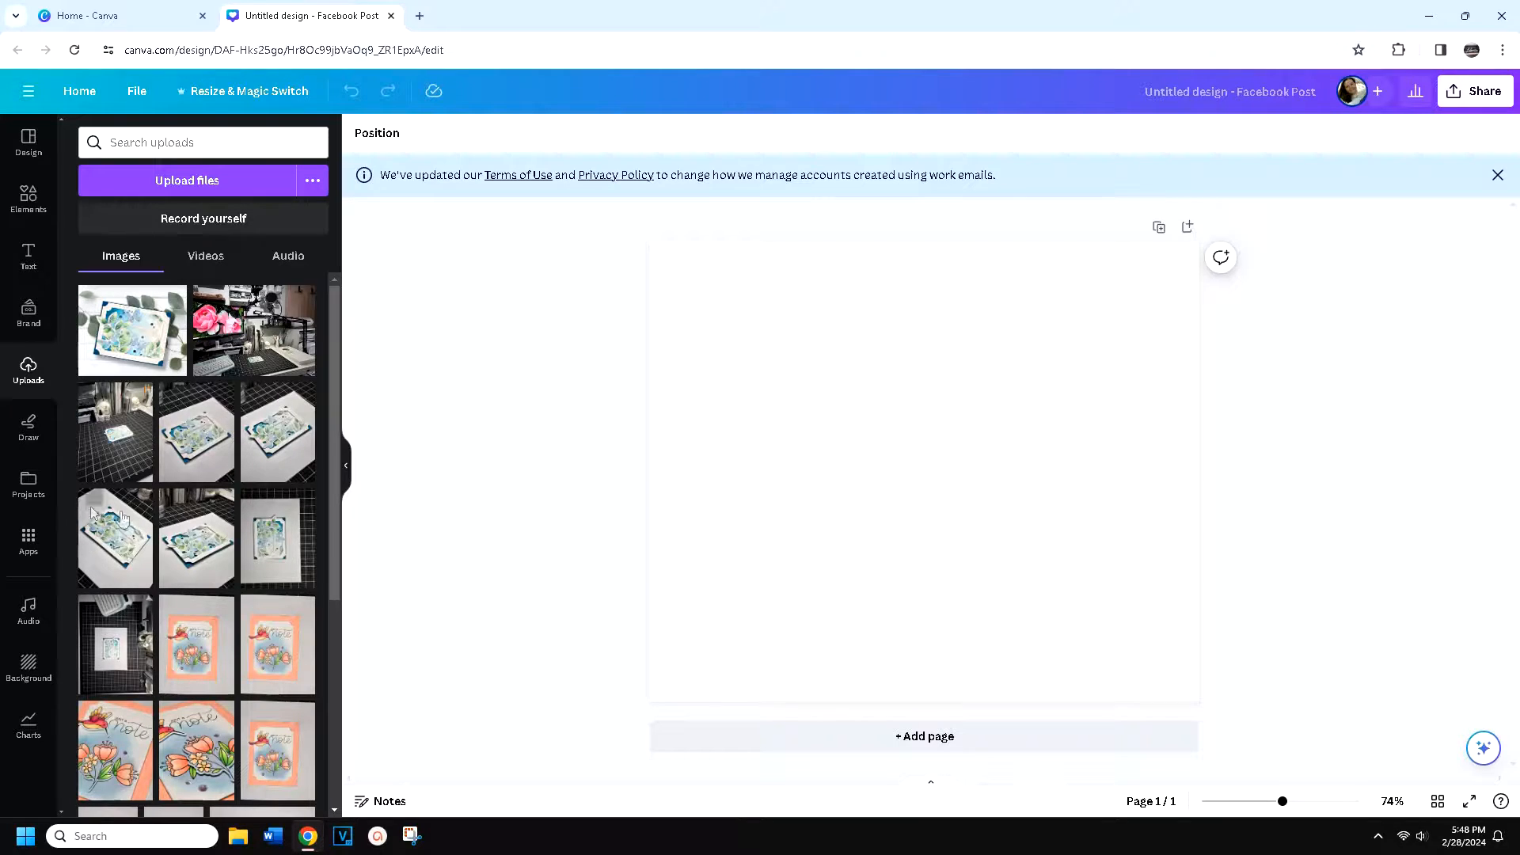
pyautogui.click(290, 554)
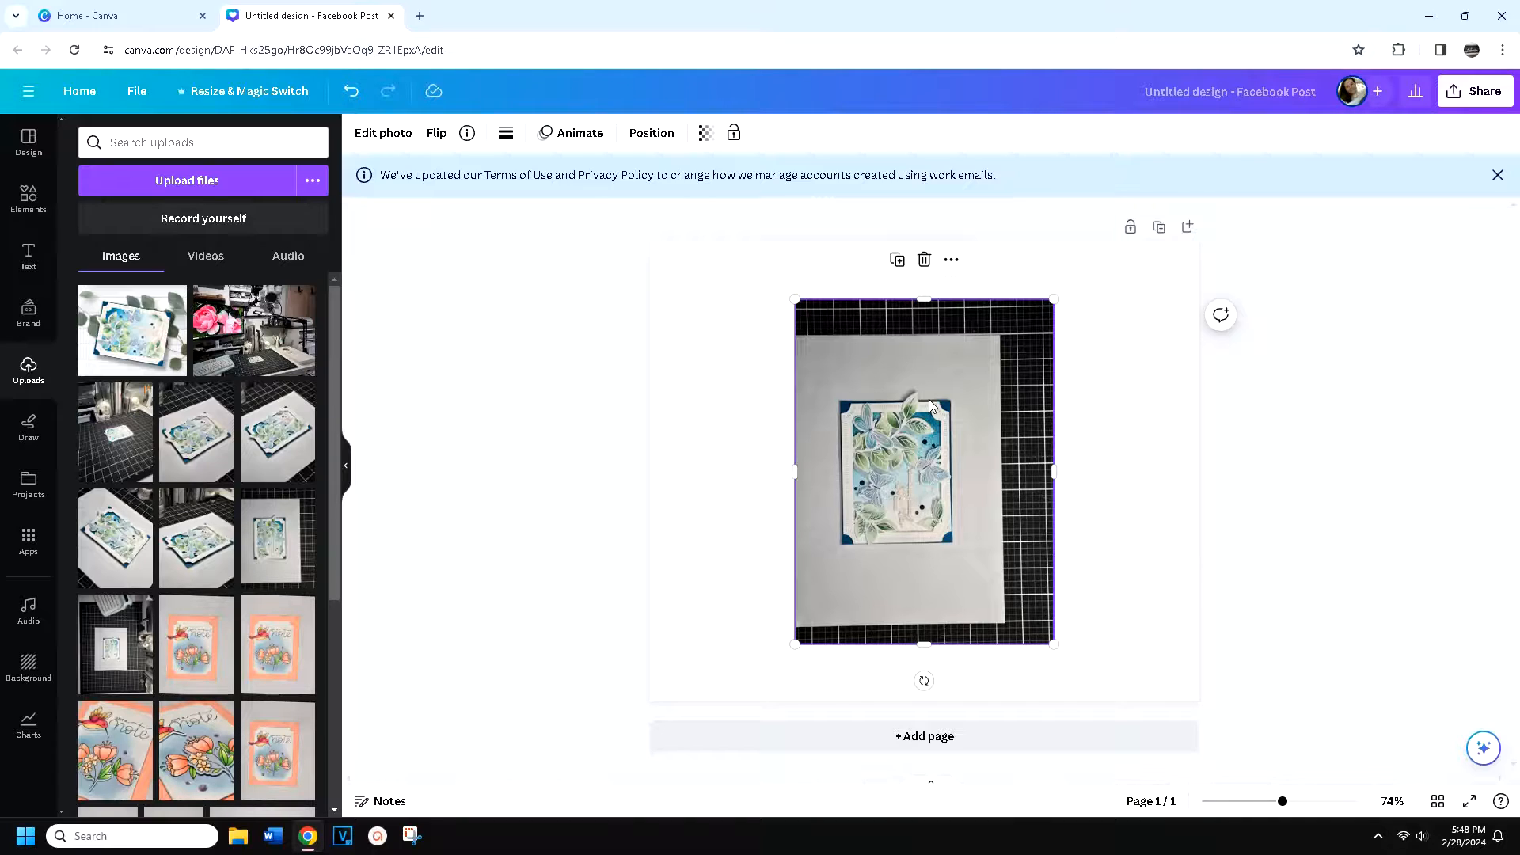
# Remove the background from the card photo and rotate it 90 degrees counter-clockwise to landscape
pyautogui.click(374, 137)
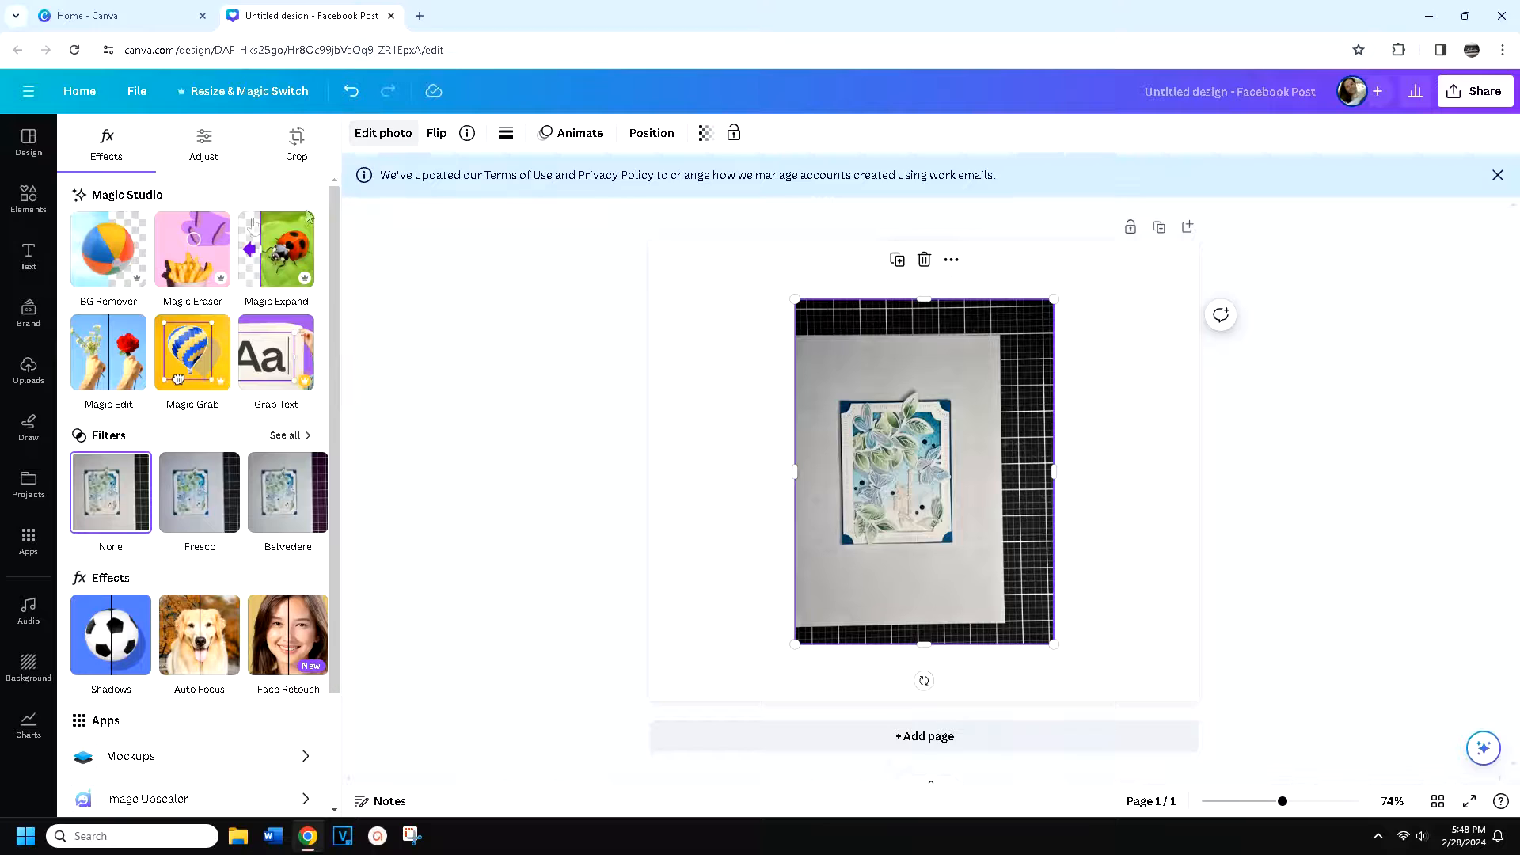
pyautogui.click(108, 272)
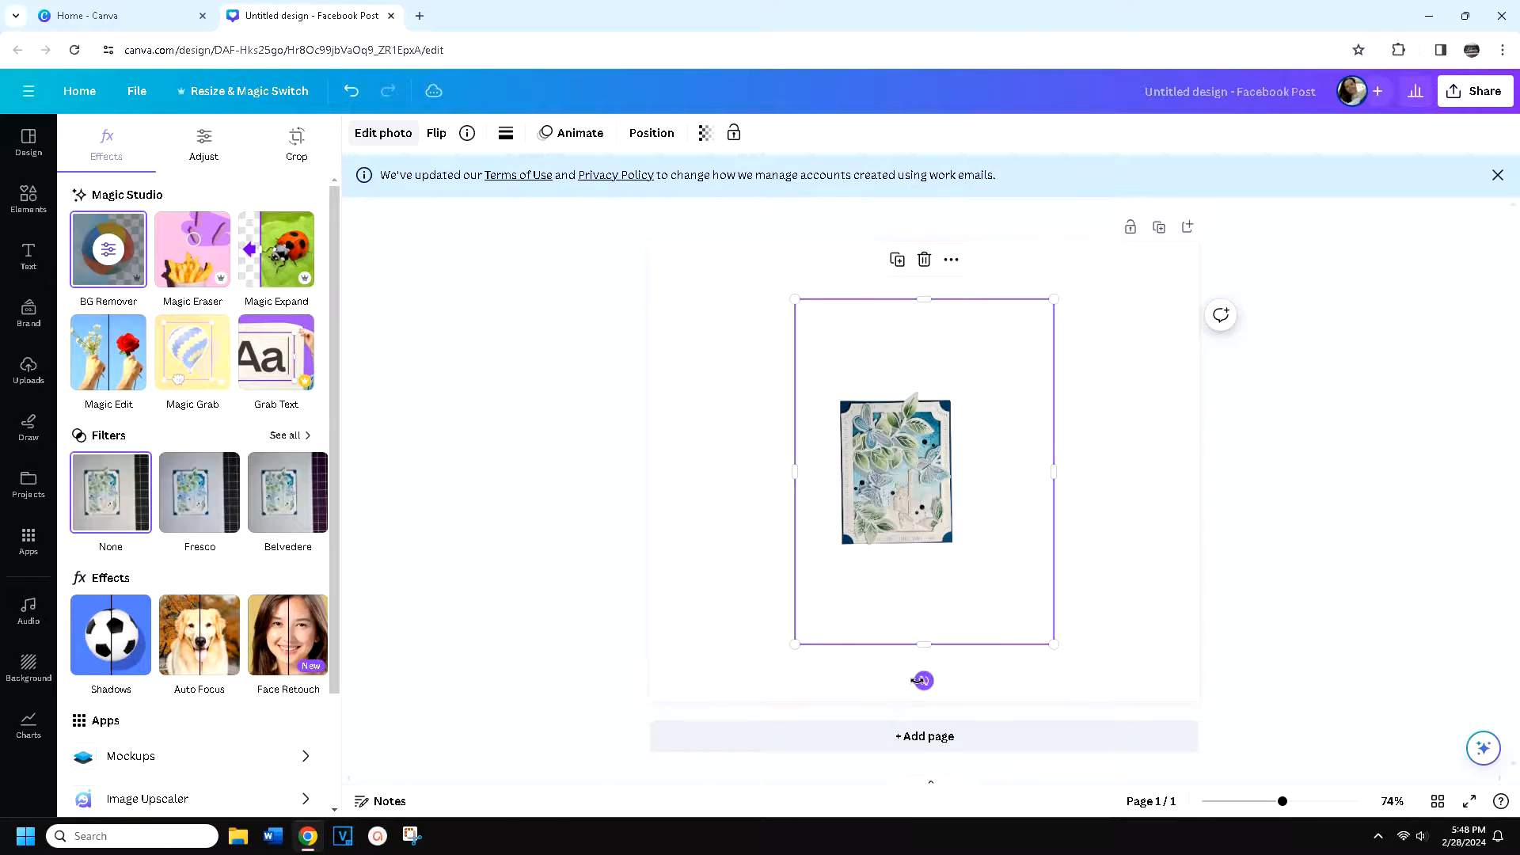
pyautogui.moveTo(931, 679); pyautogui.dragTo(1041, 463)
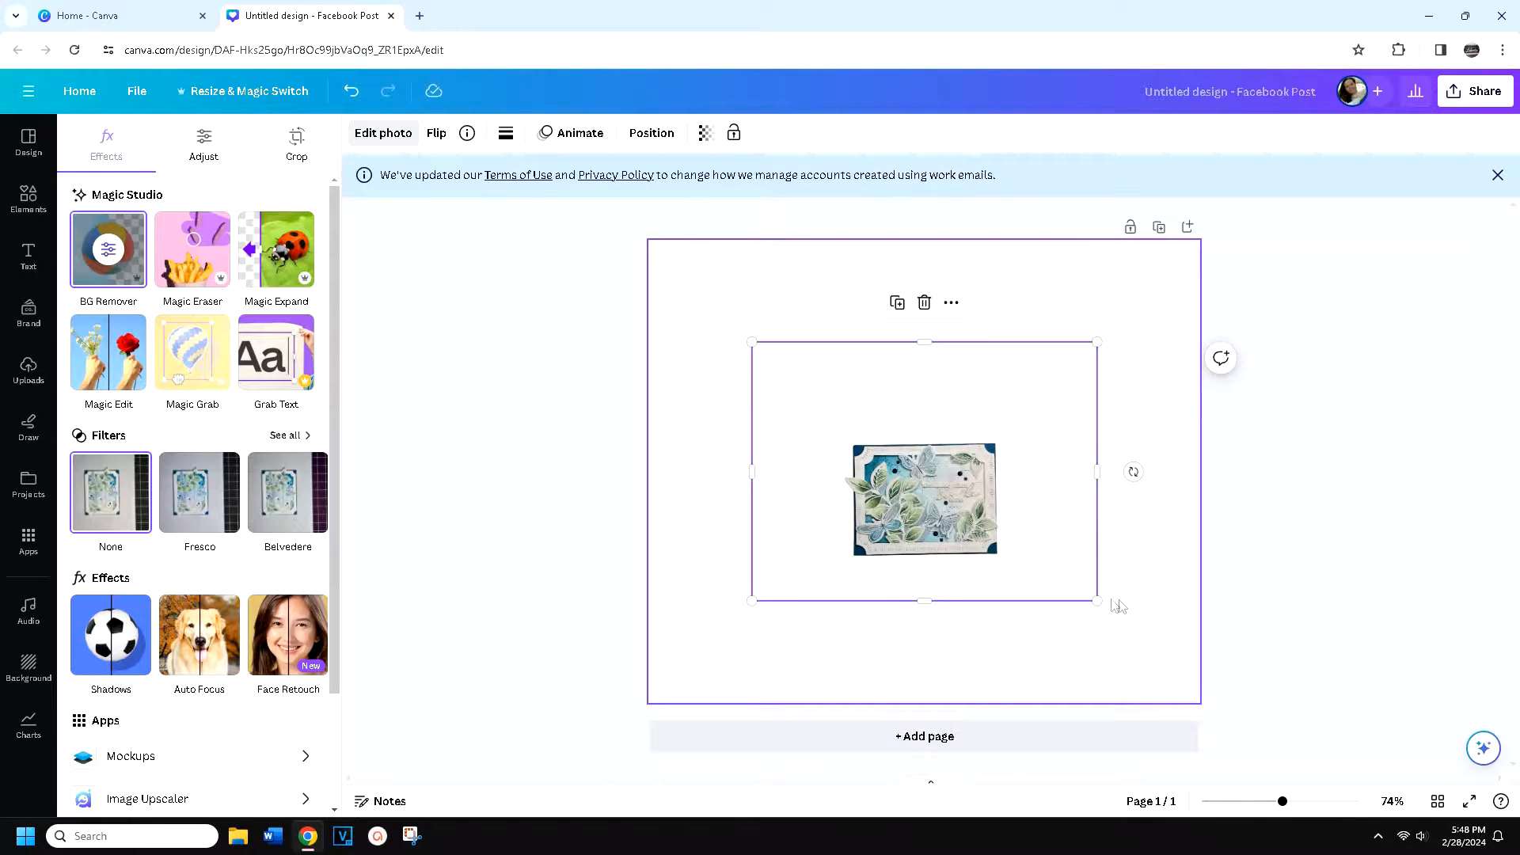
# Enlarge the card cutout to slightly over half the page width and center it horizontally on the page
pyautogui.moveTo(1097, 601); pyautogui.dragTo(1265, 721)
pyautogui.moveTo(1011, 624); pyautogui.dragTo(892, 487)
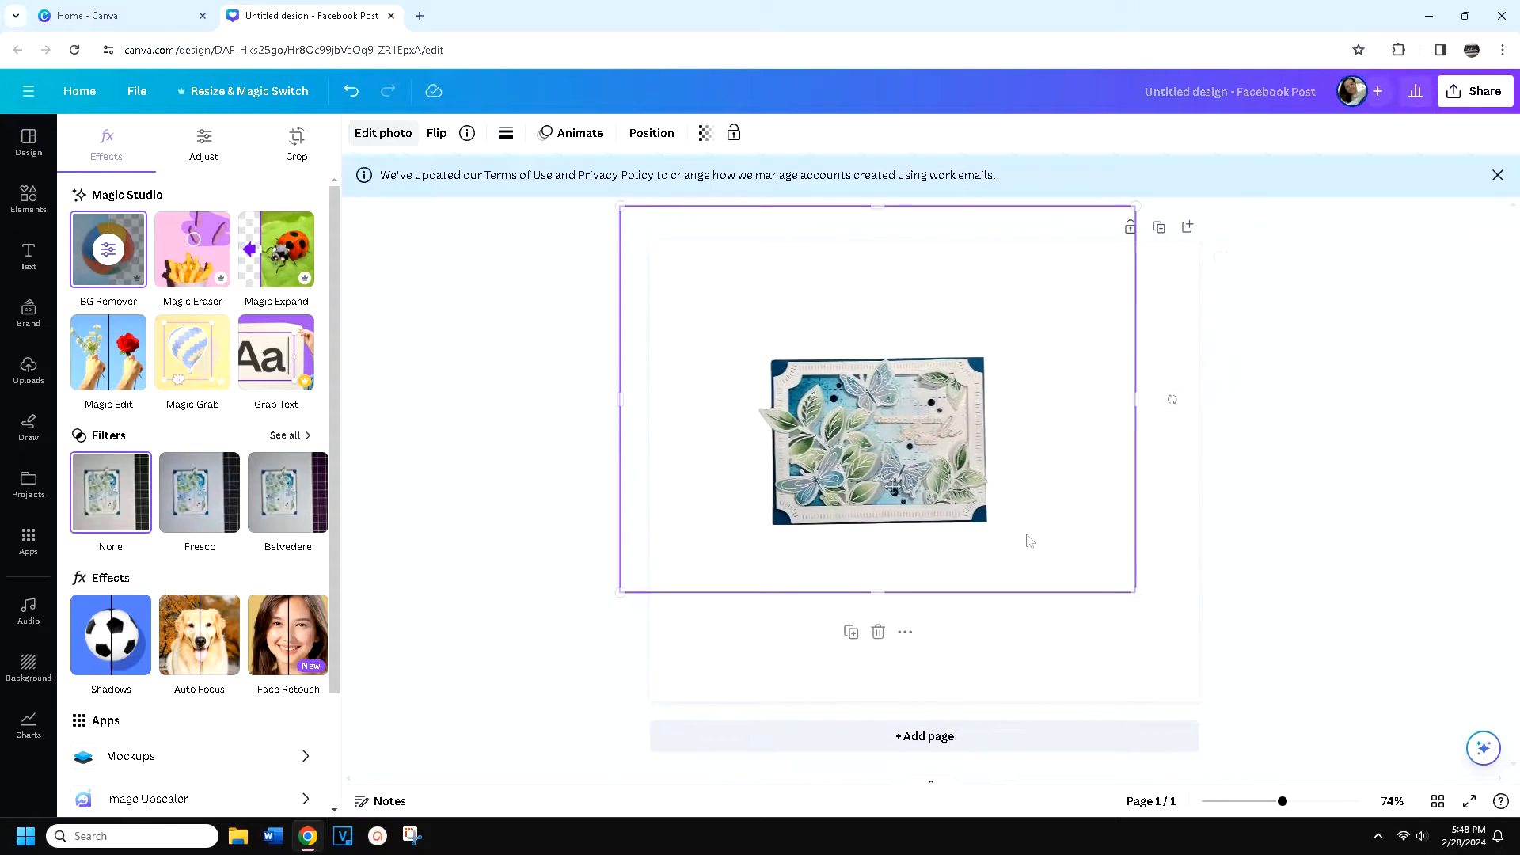
pyautogui.moveTo(1135, 592); pyautogui.dragTo(1280, 731)
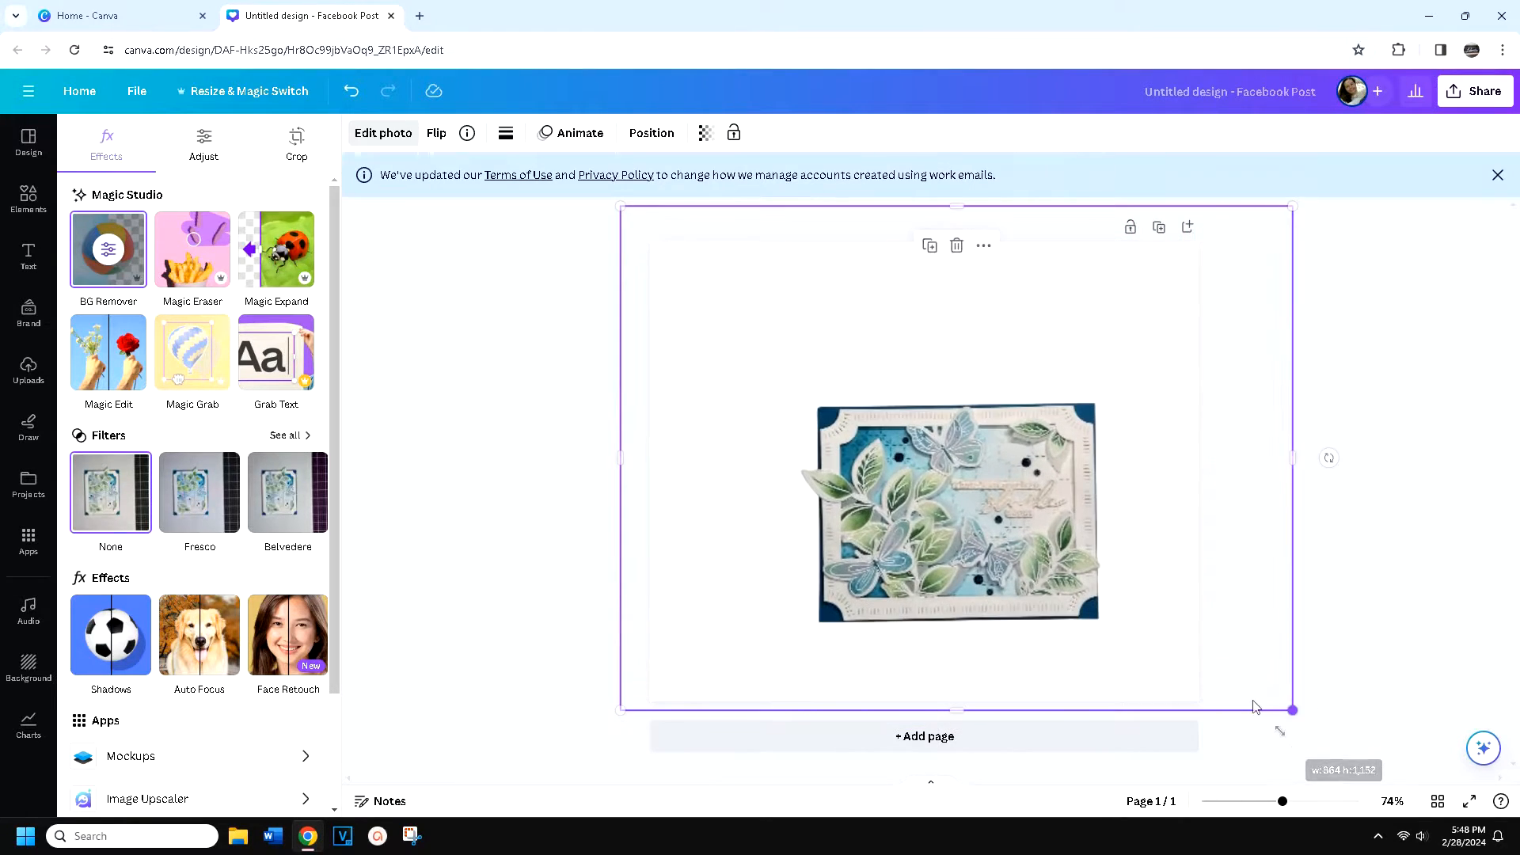
pyautogui.moveTo(1033, 582); pyautogui.dragTo(1001, 540)
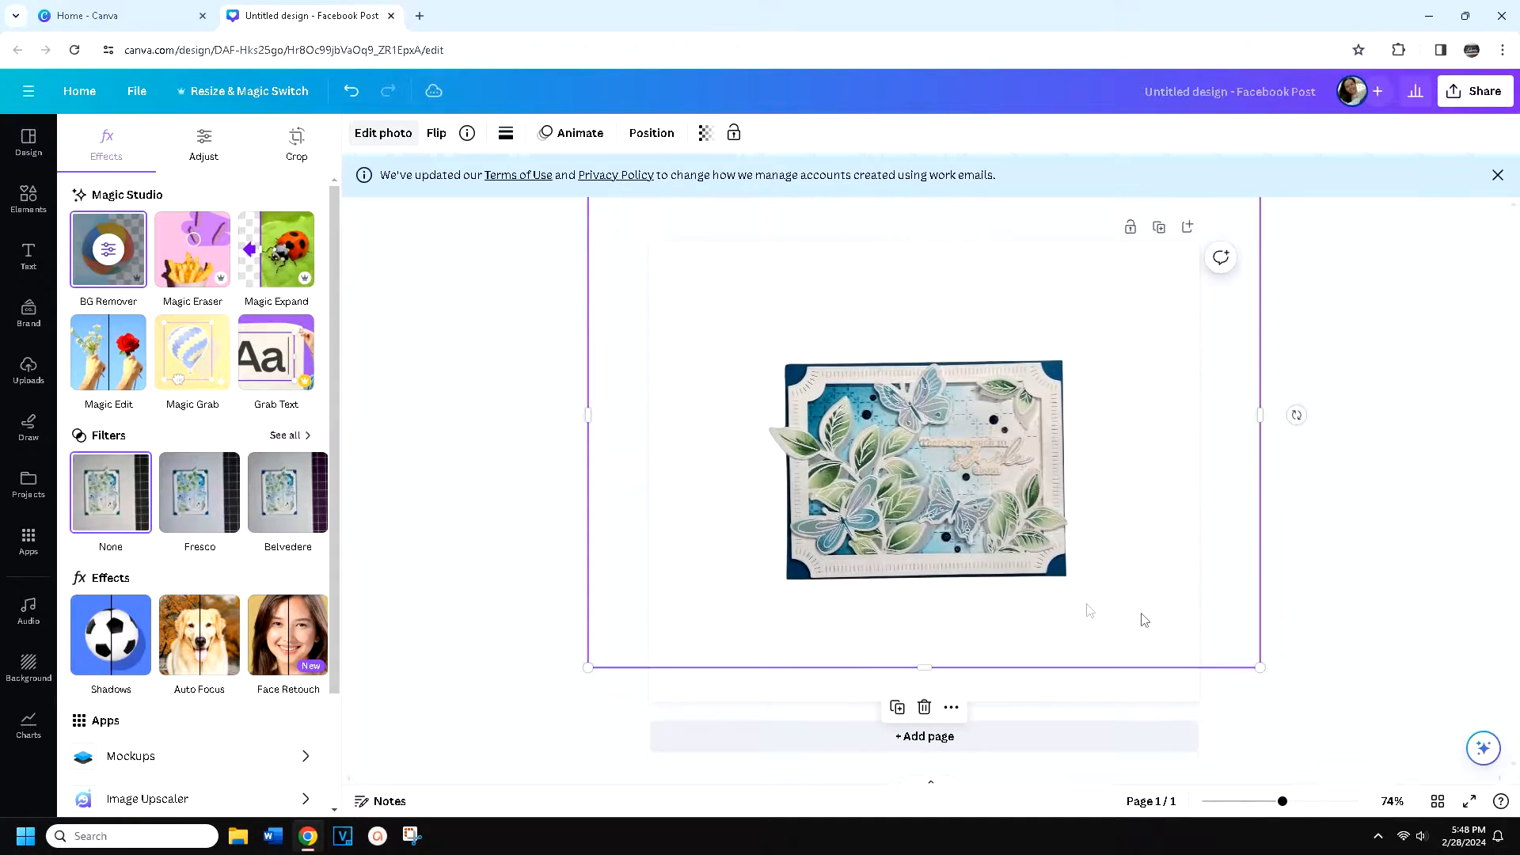
pyautogui.moveTo(1260, 668); pyautogui.dragTo(1305, 702)
pyautogui.moveTo(925, 529); pyautogui.dragTo(900, 524)
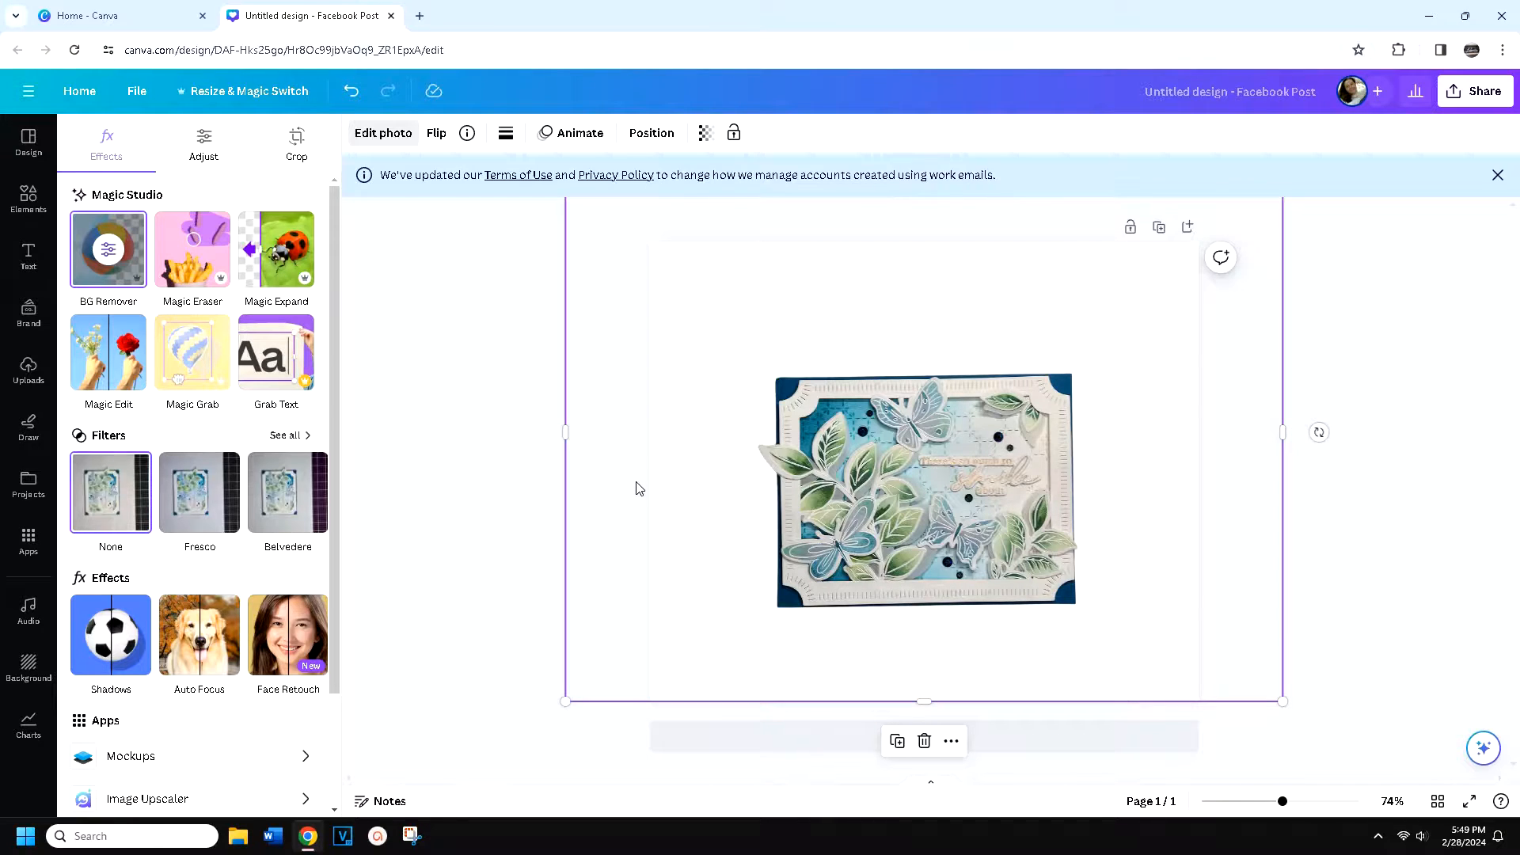
# Search the elements for "wood background" and limit the results to photos
pyautogui.click(28, 196)
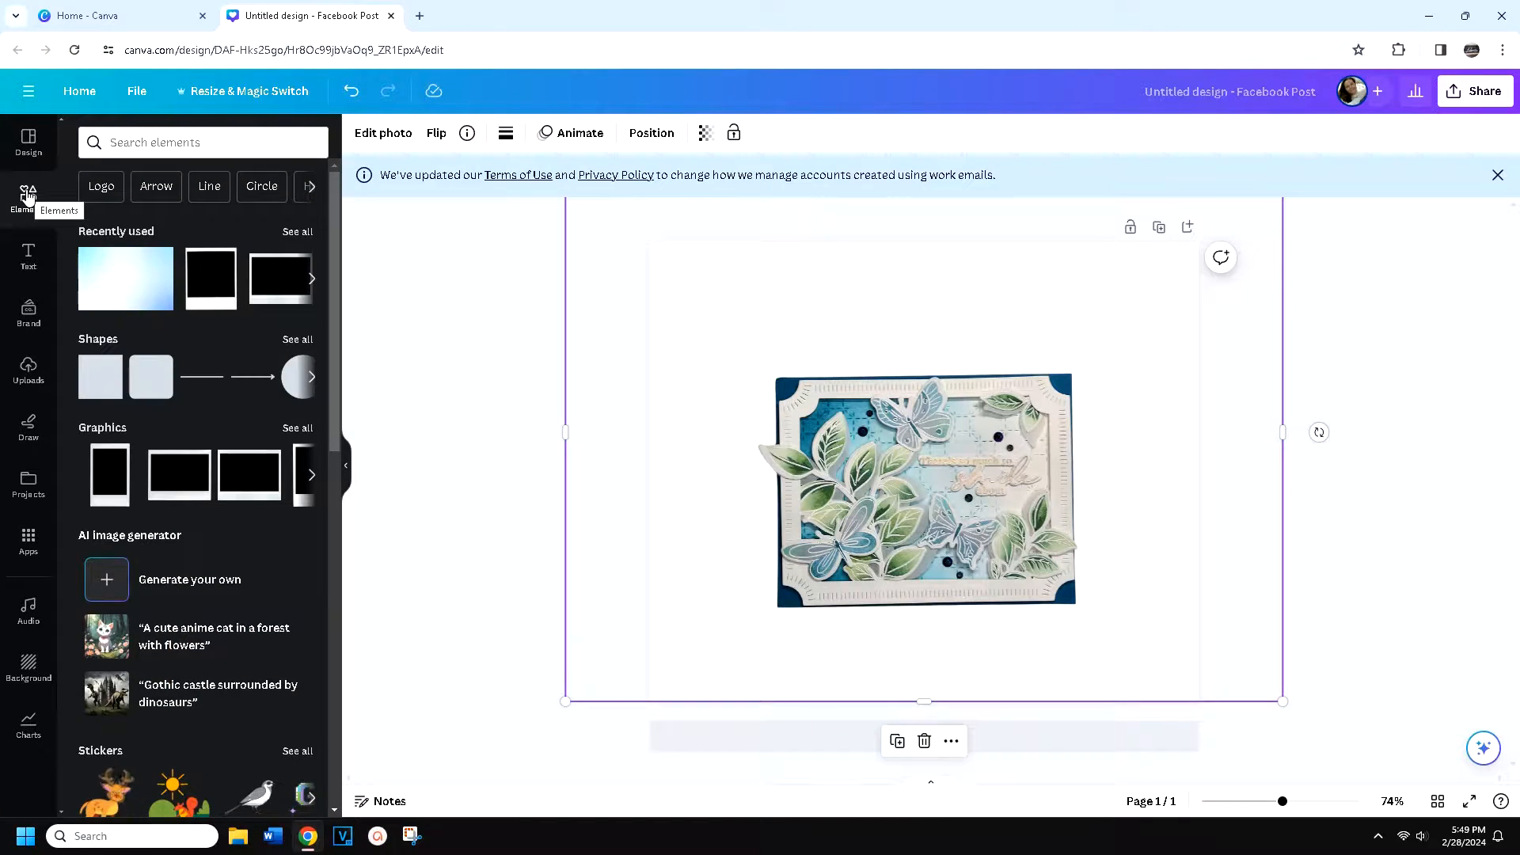
pyautogui.click(127, 138)
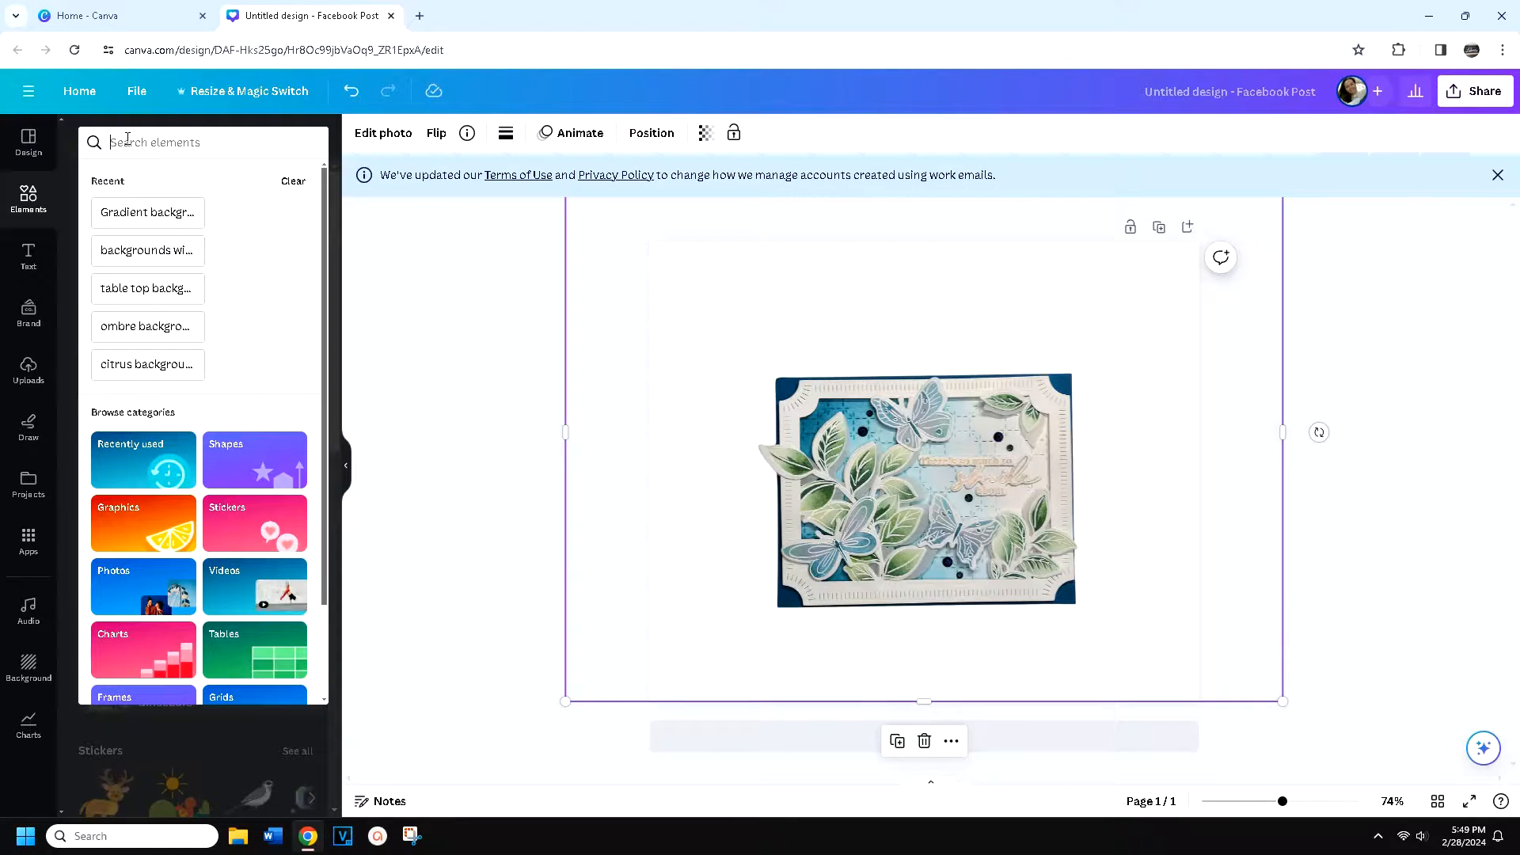
pyautogui.write('wood')
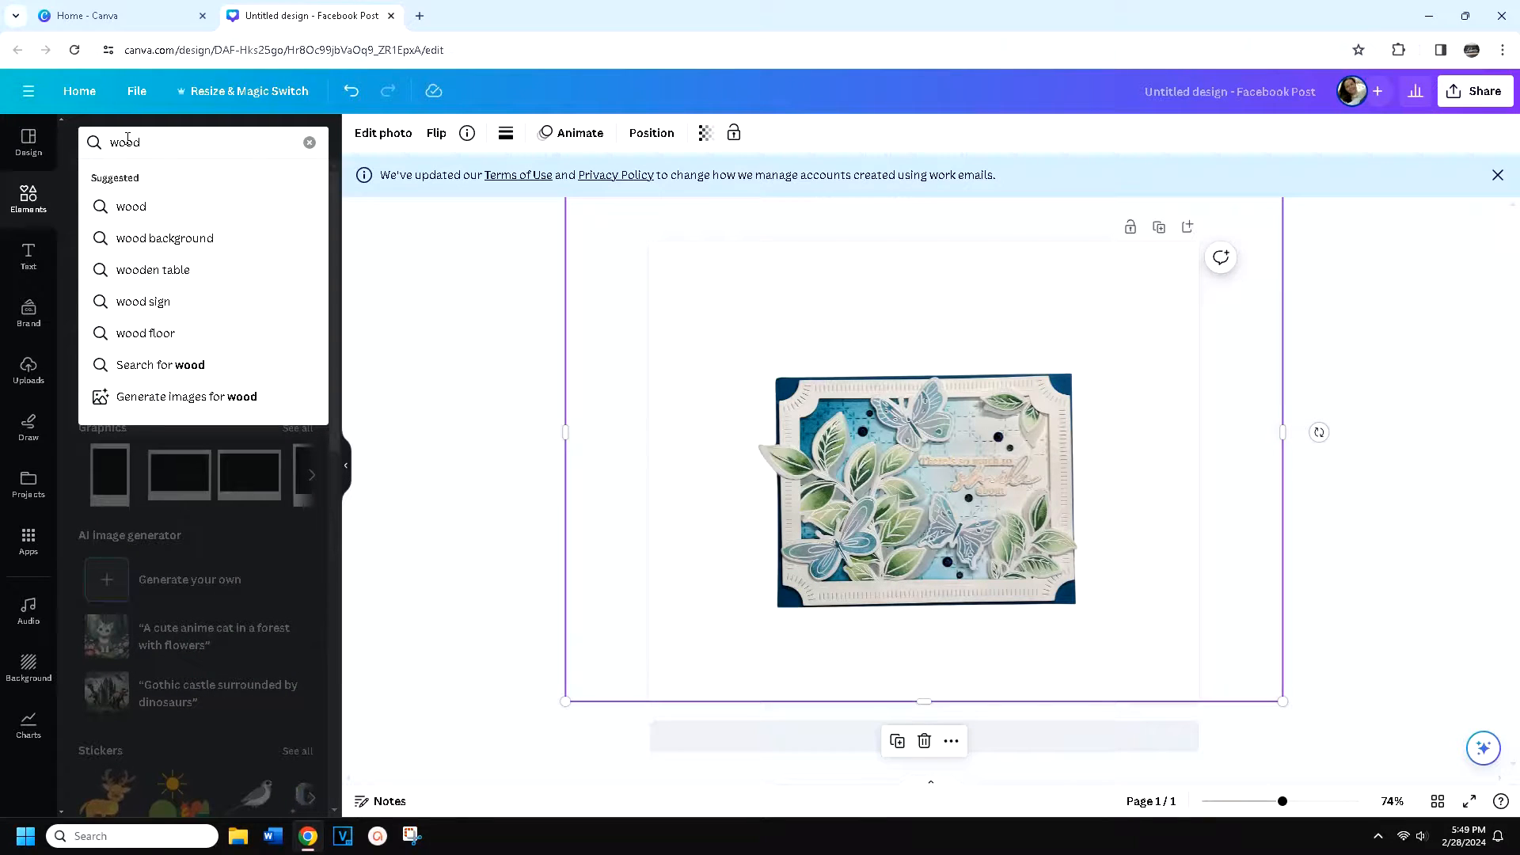
pyautogui.click(188, 239)
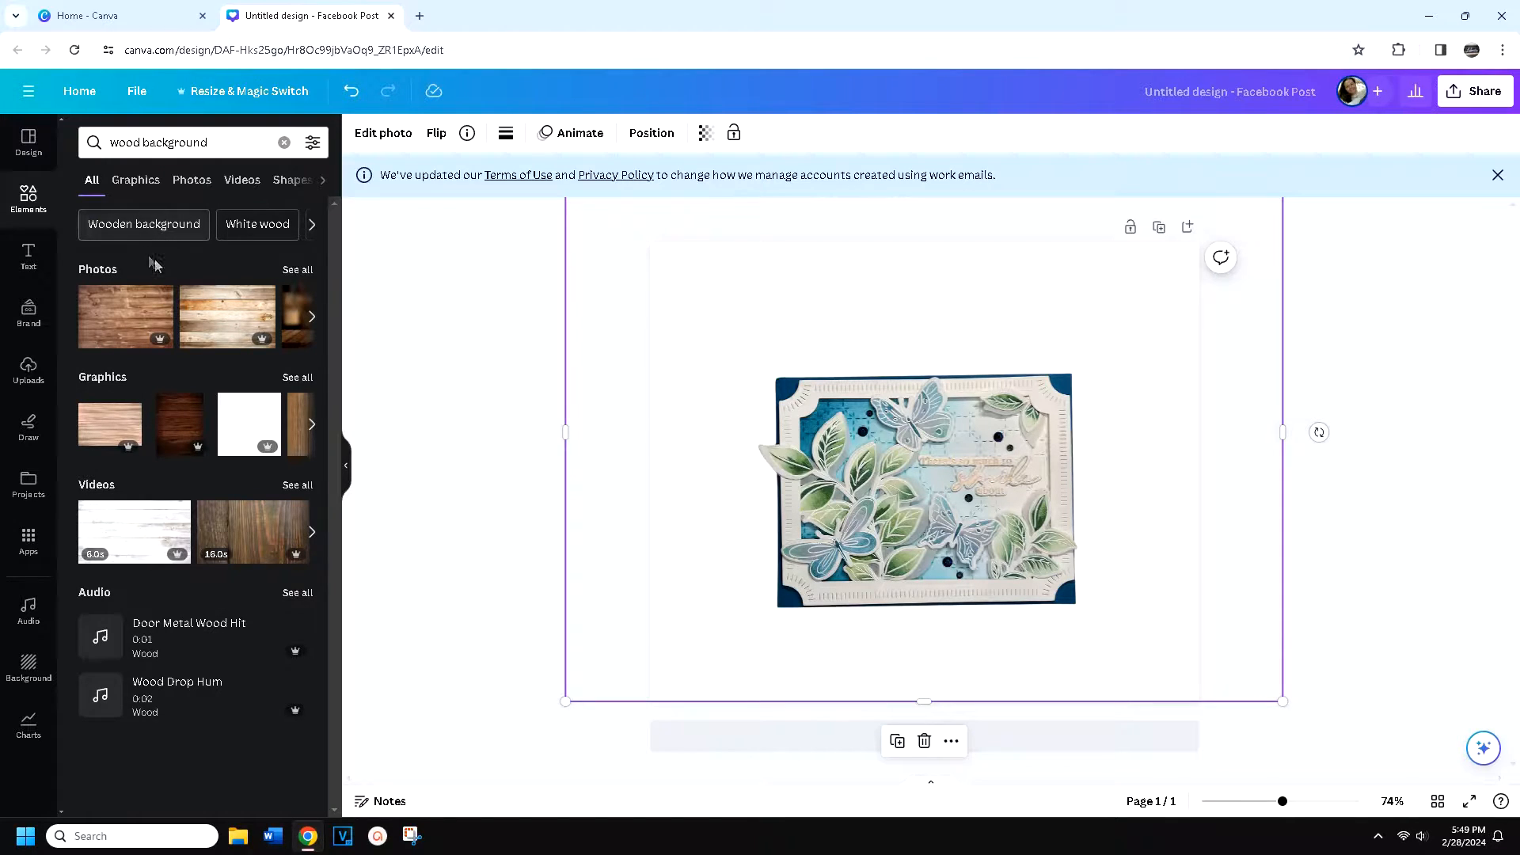
pyautogui.click(187, 182)
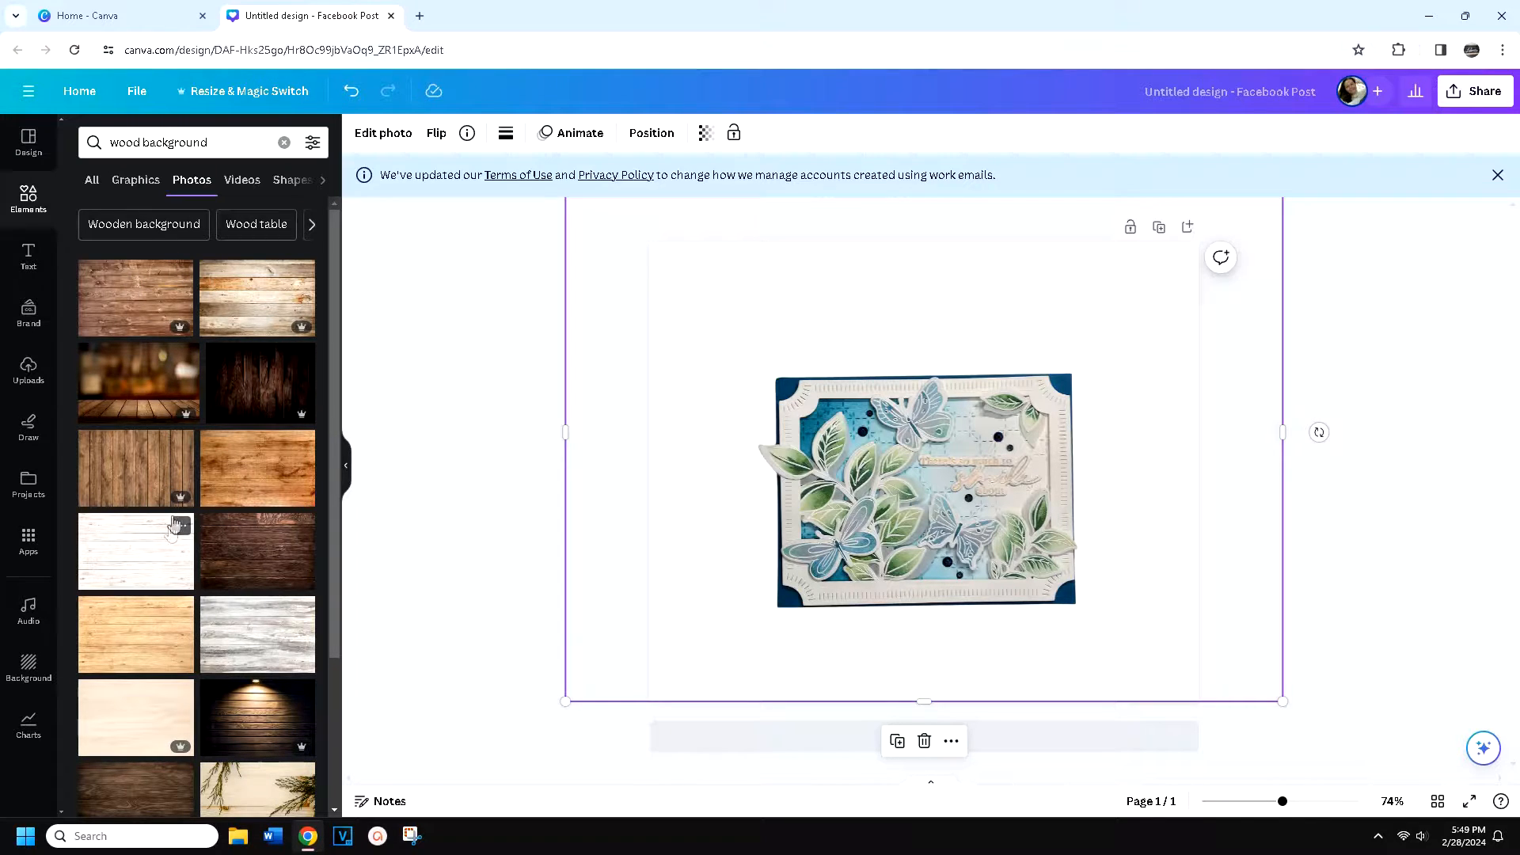
# Browse the wood background photos for a suitable backdrop and return to the start of the results
pyautogui.scroll(-1, 169, 533)
pyautogui.scroll(-3, 169, 533)
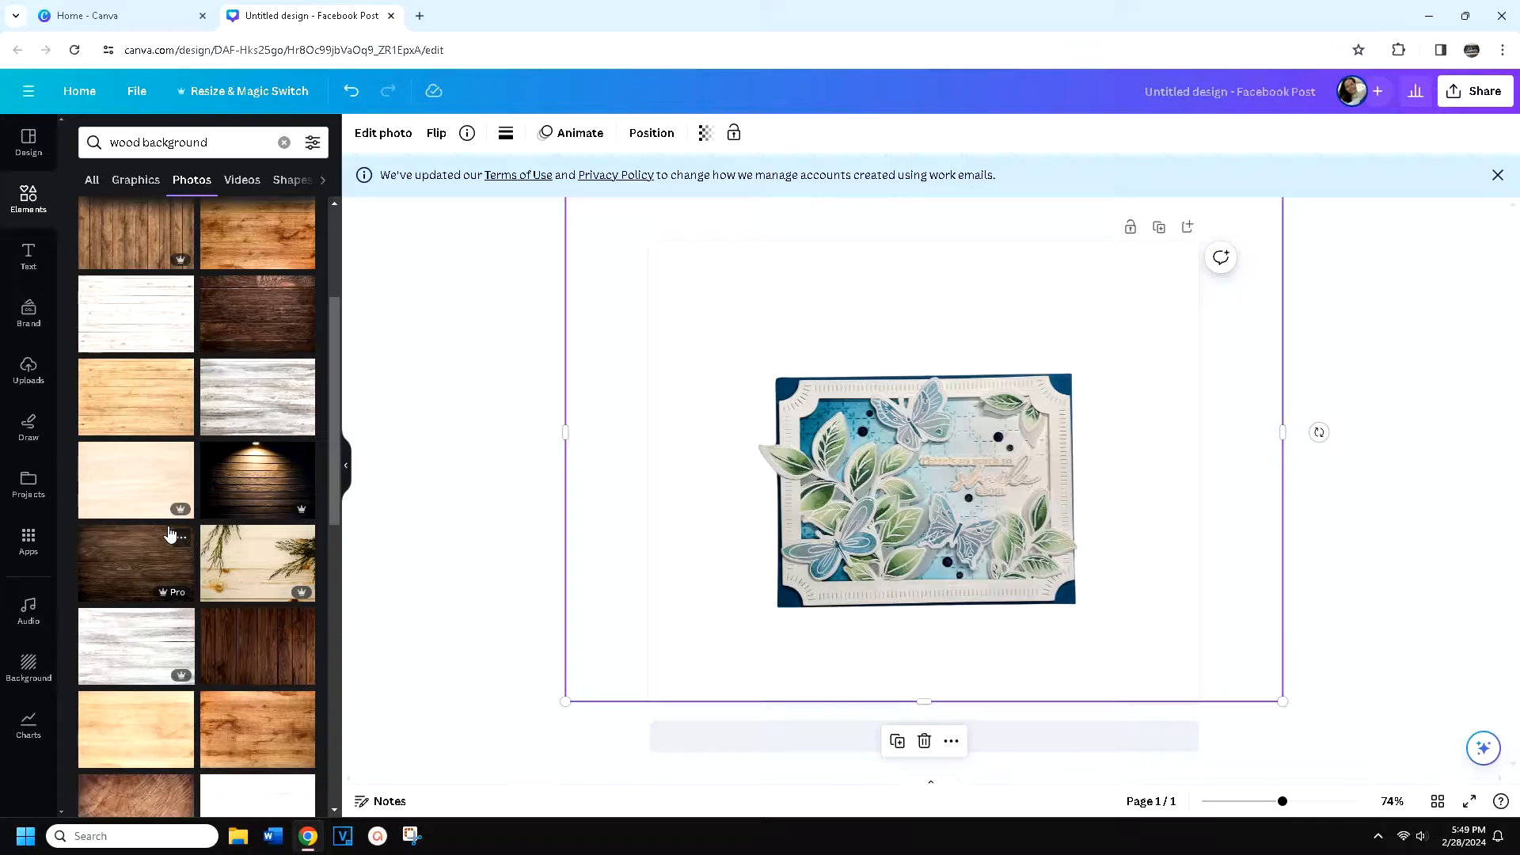
pyautogui.scroll(-2, 169, 534)
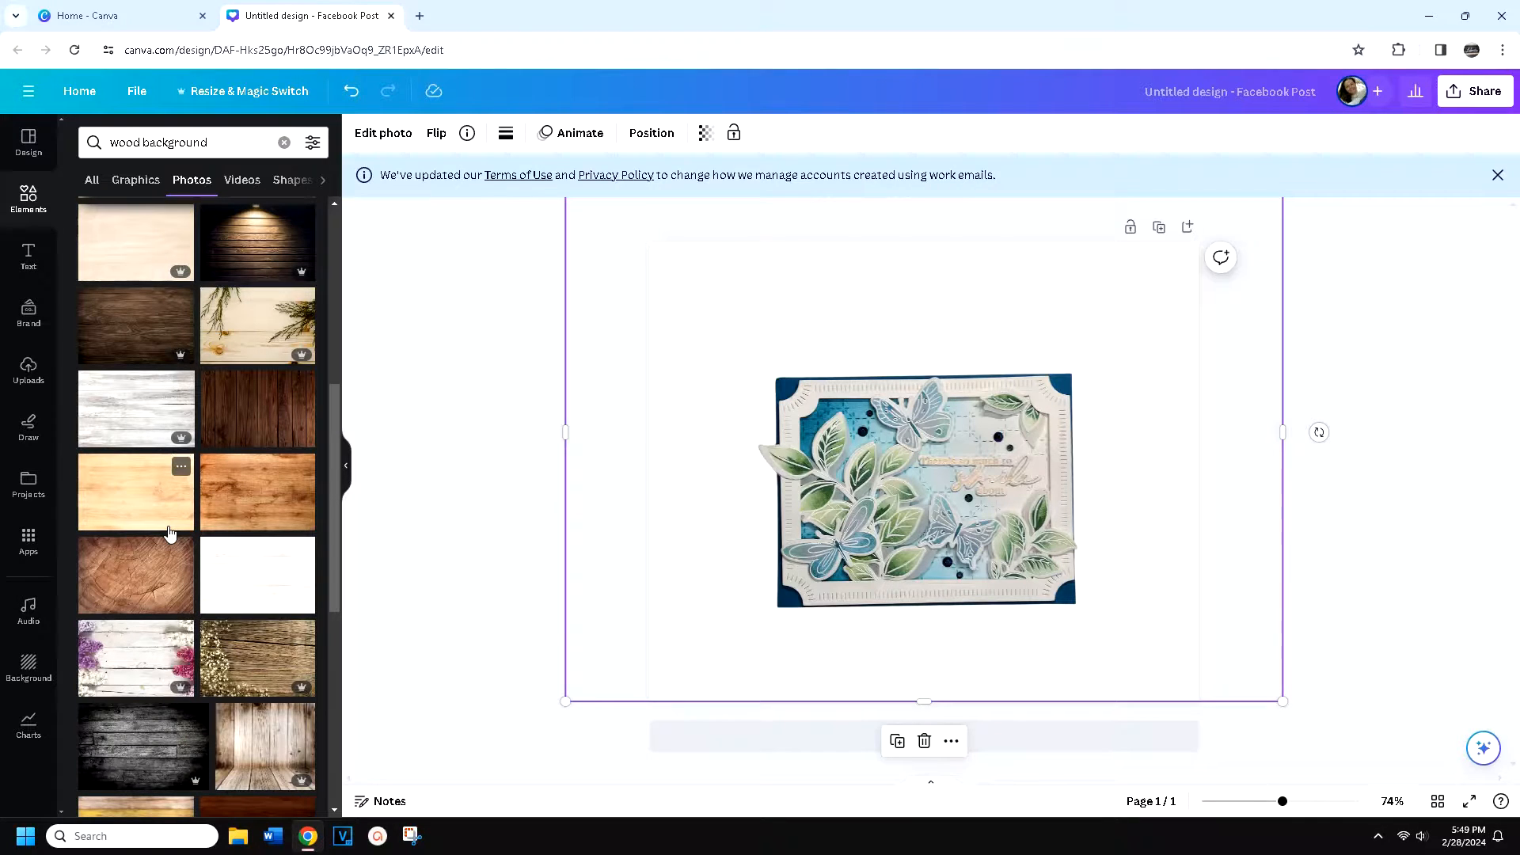
pyautogui.scroll(-2, 170, 533)
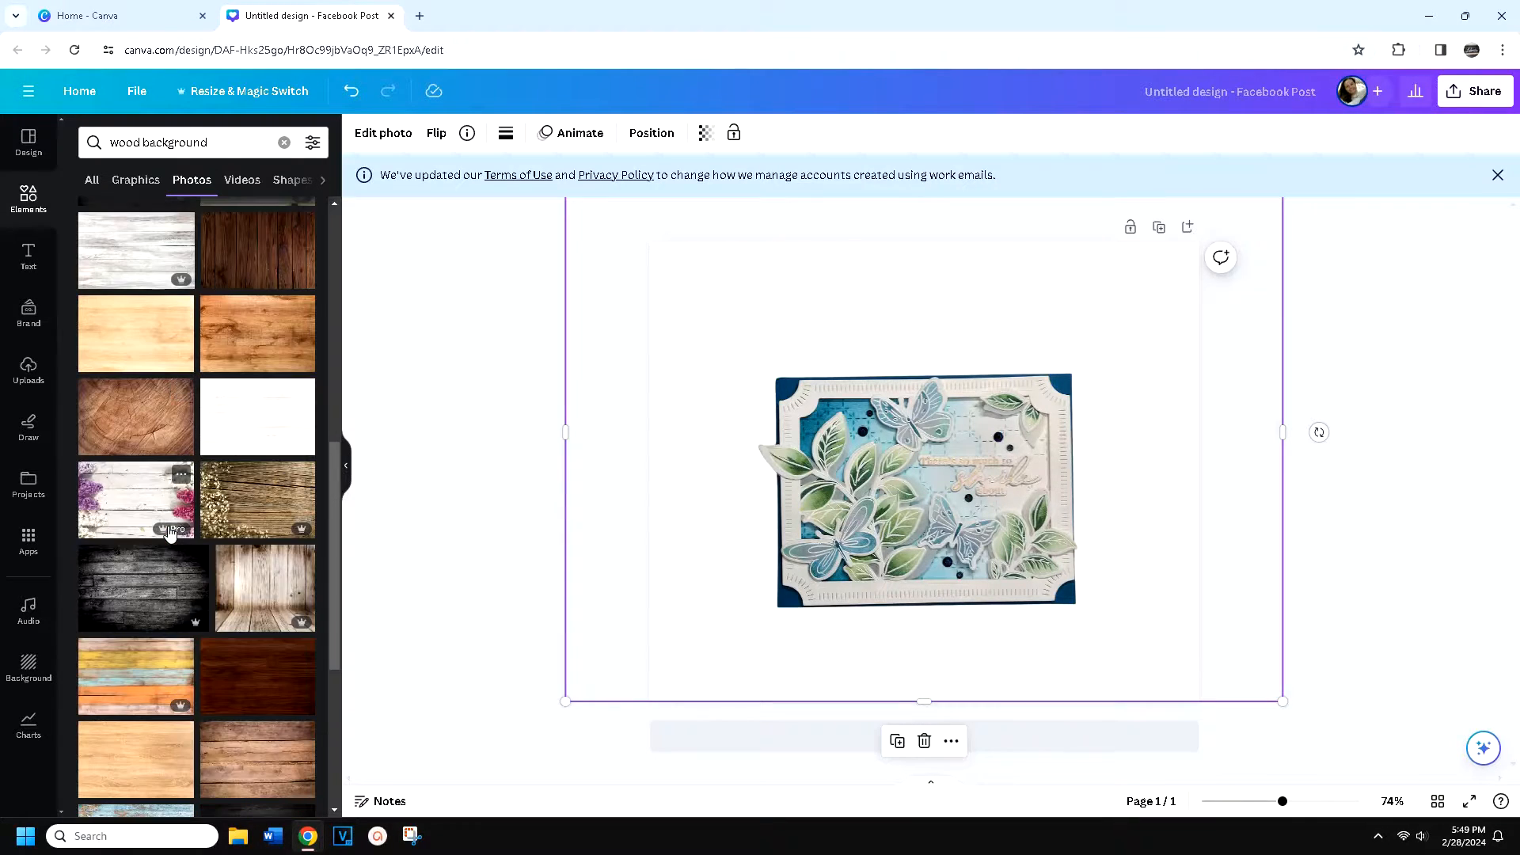
pyautogui.scroll(-4, 169, 533)
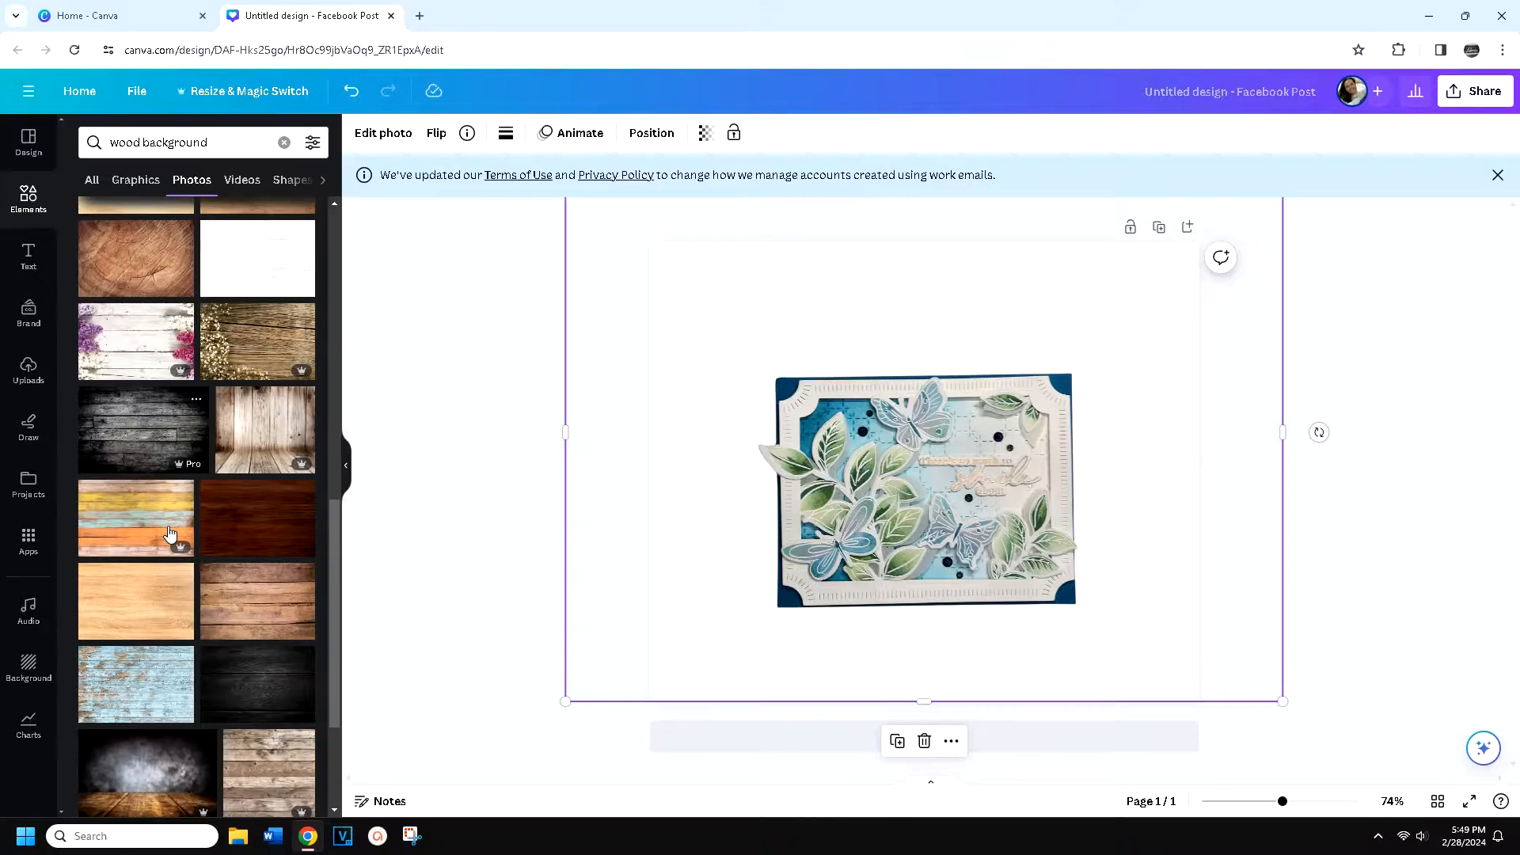
pyautogui.scroll(-4, 170, 534)
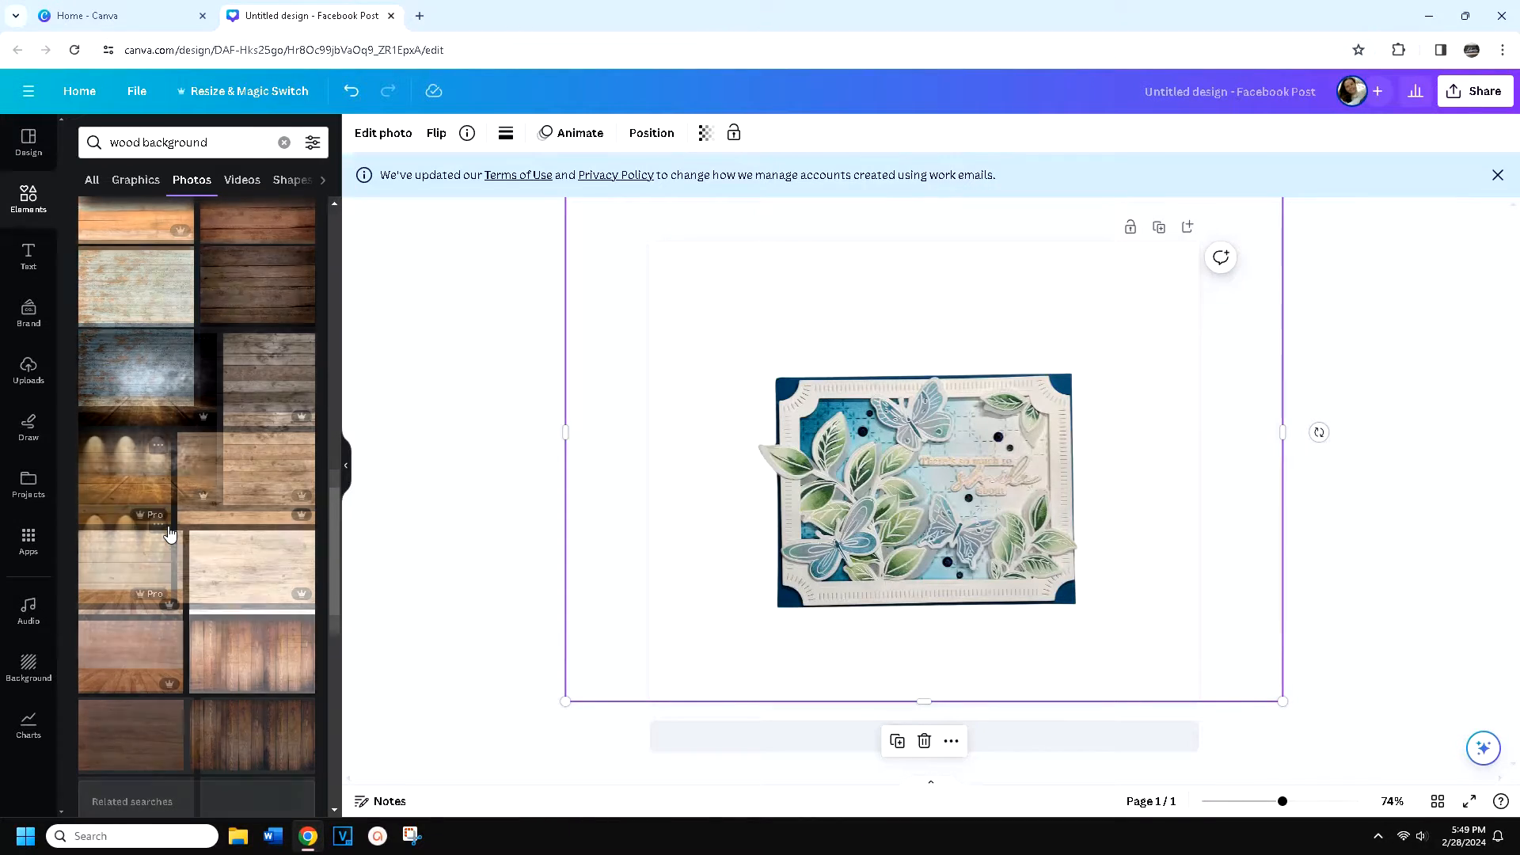
pyautogui.scroll(-1, 169, 533)
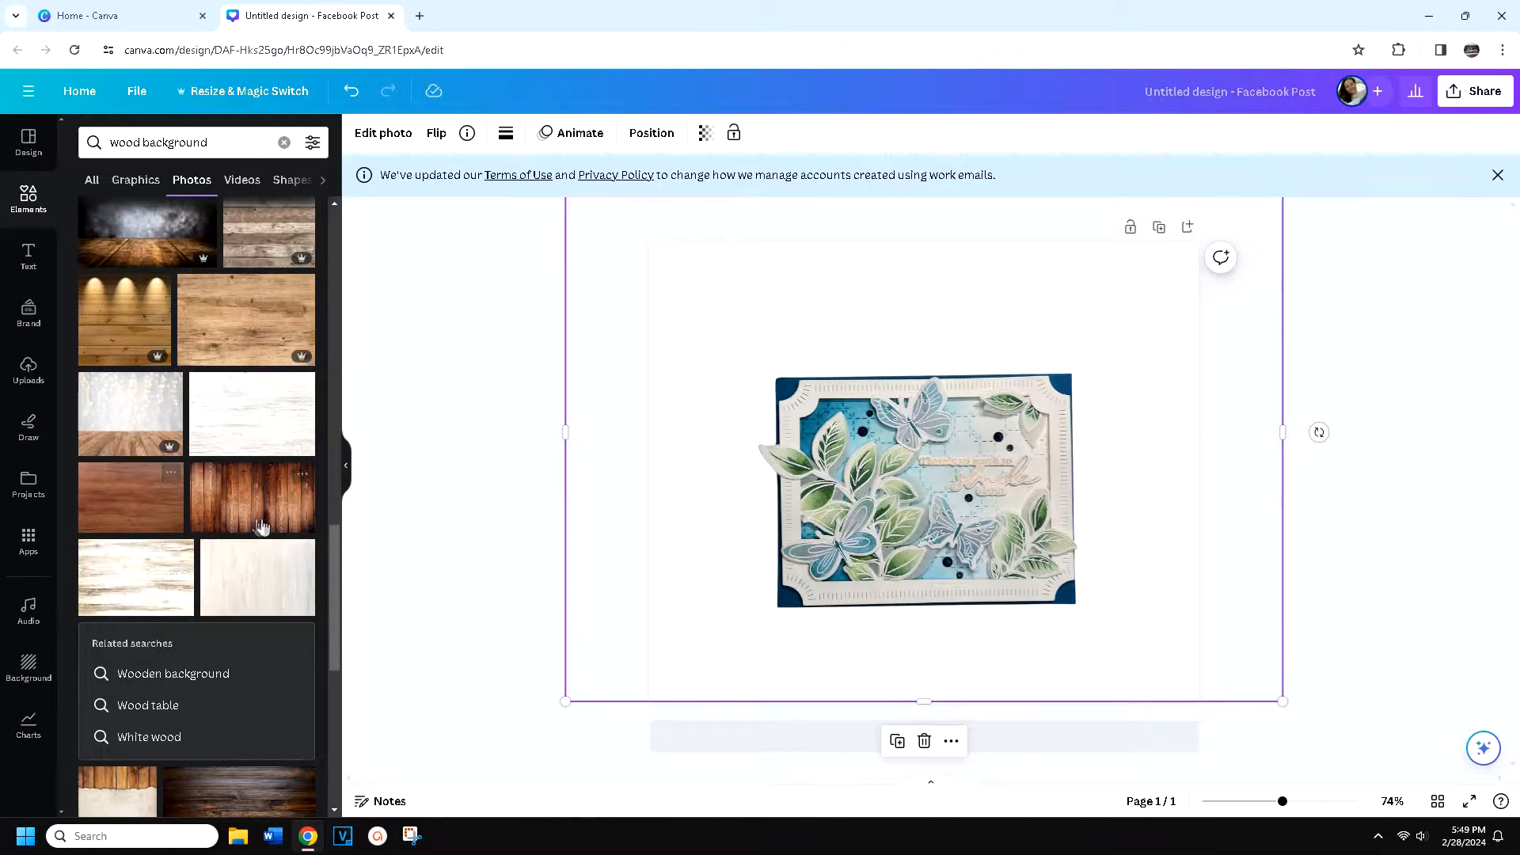
pyautogui.moveTo(333, 564); pyautogui.dragTo(311, 217)
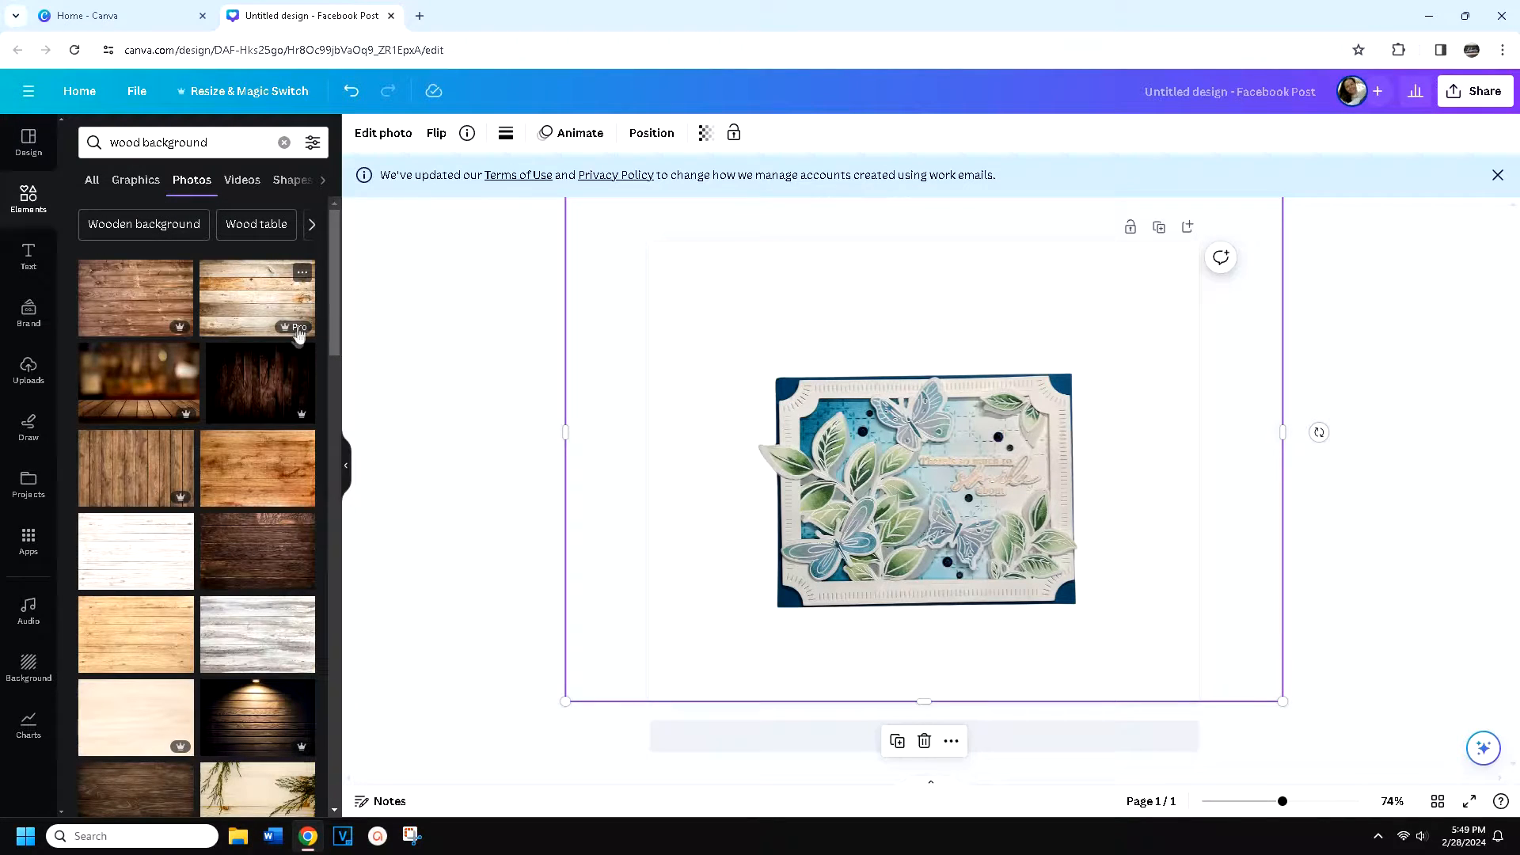
# Add the white wood plank photo to the page and set it as the page background
pyautogui.click(127, 564)
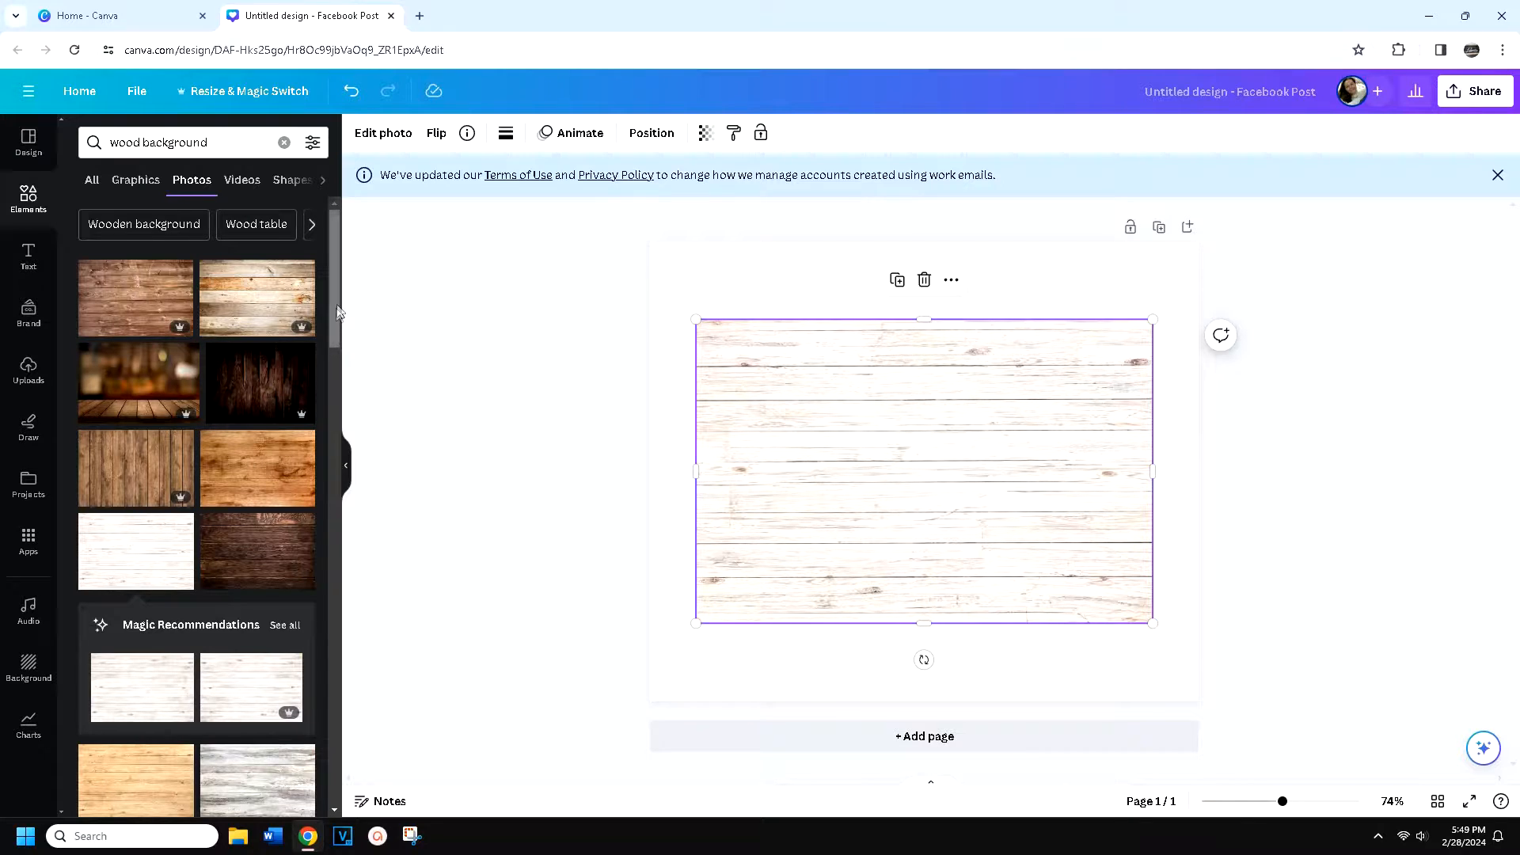
pyautogui.moveTo(331, 314); pyautogui.dragTo(343, 511)
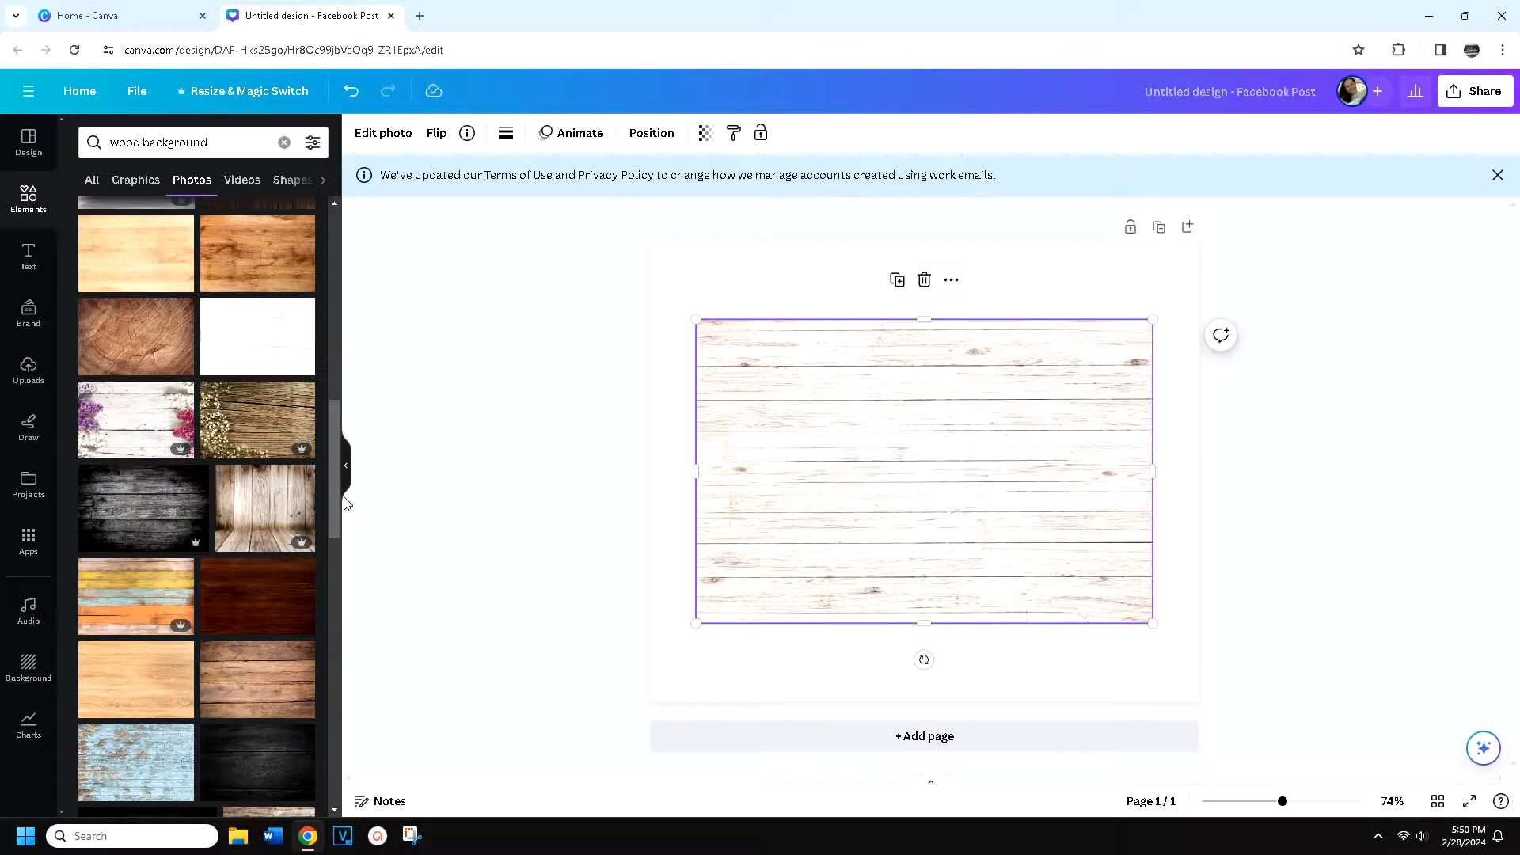
pyautogui.rightClick(1050, 504)
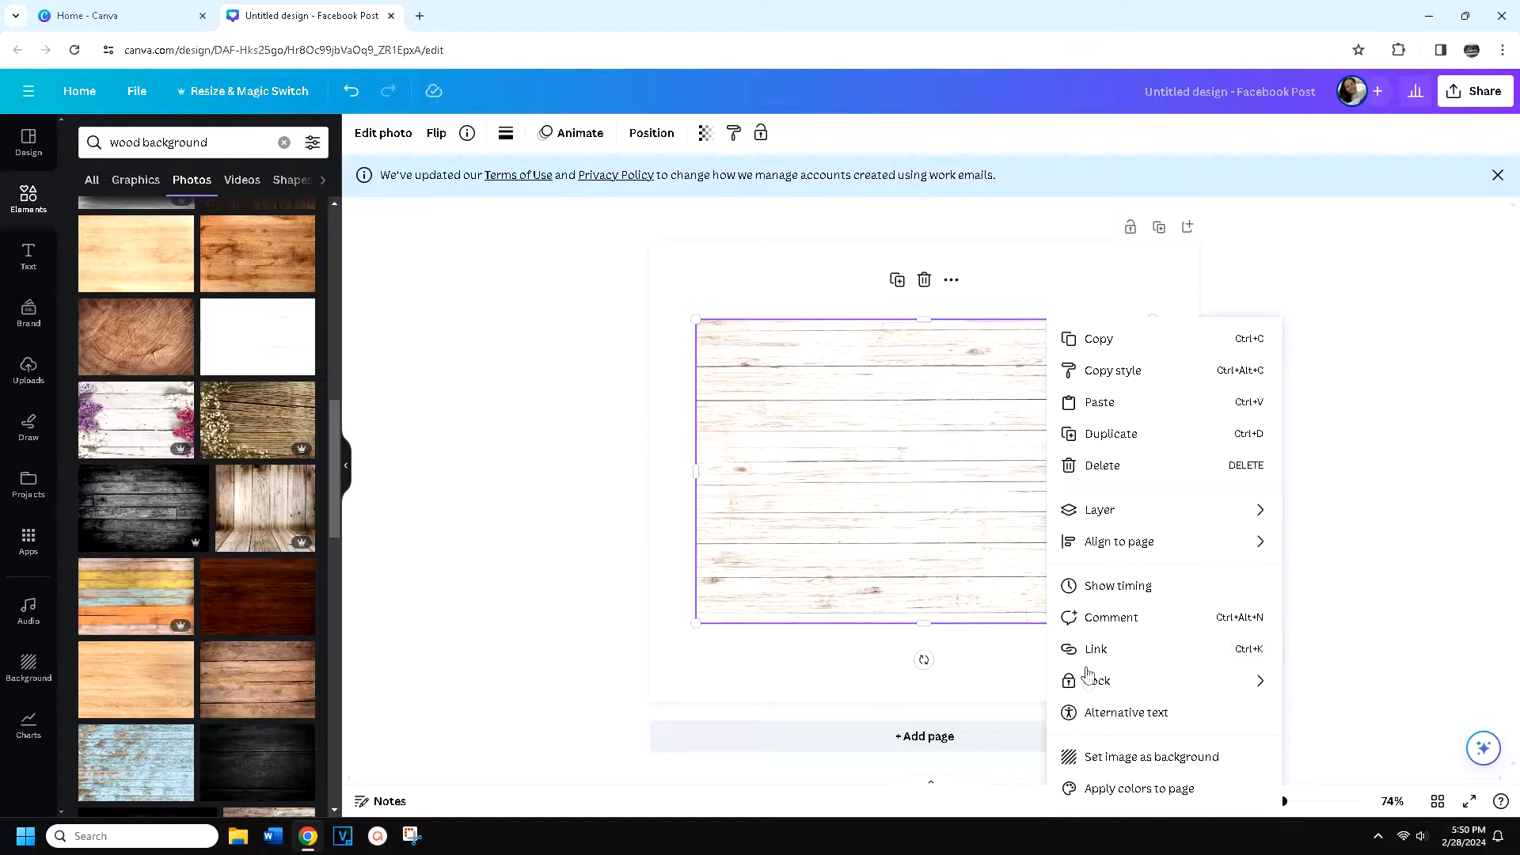
pyautogui.click(1101, 758)
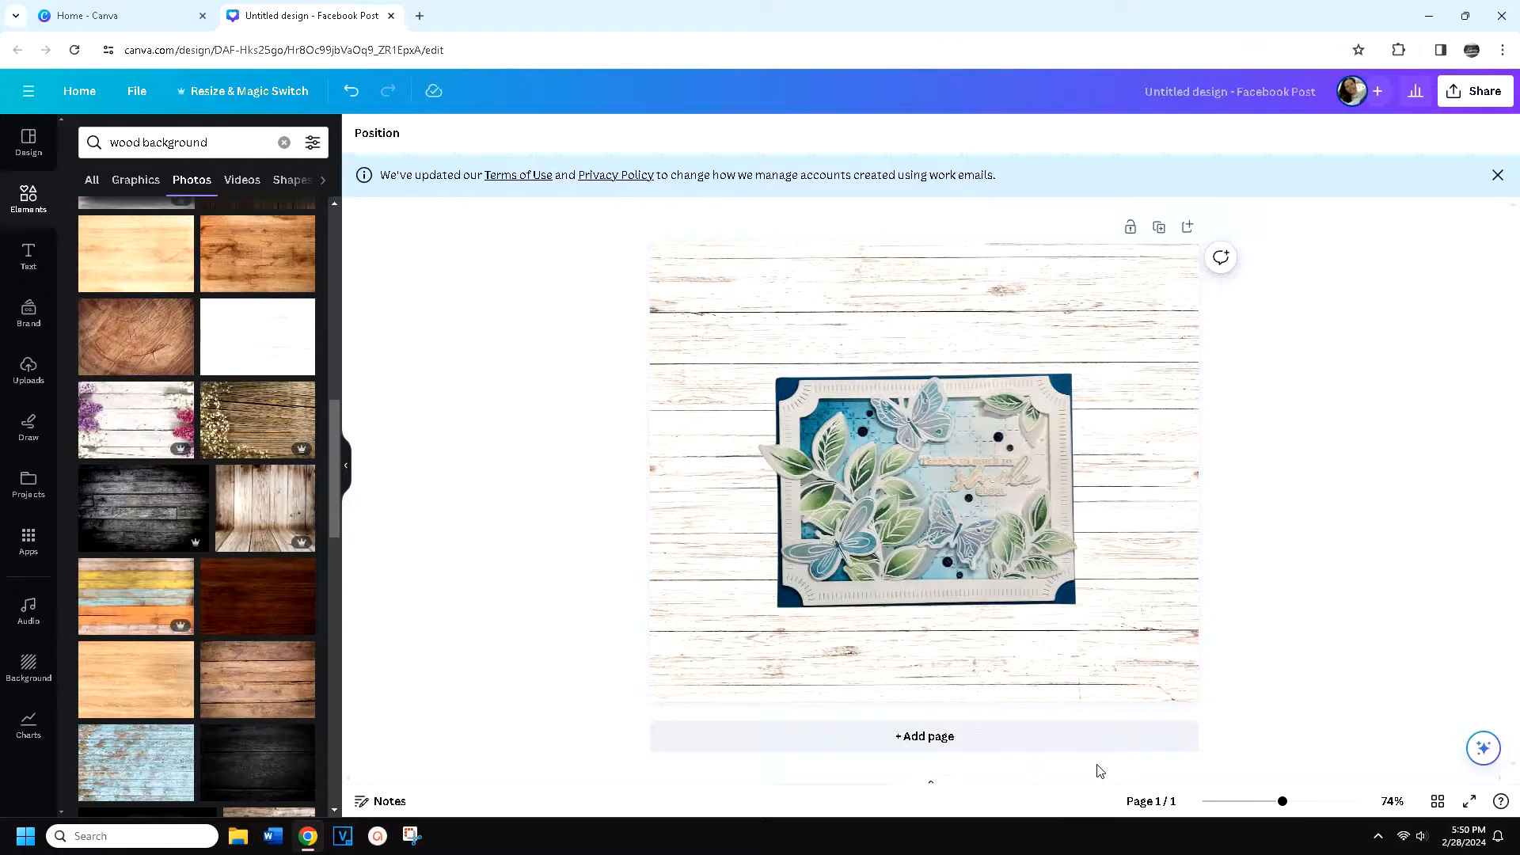
# Reposition the card cutout on the wood background and apply a Drop shadow to it
pyautogui.click(1132, 576)
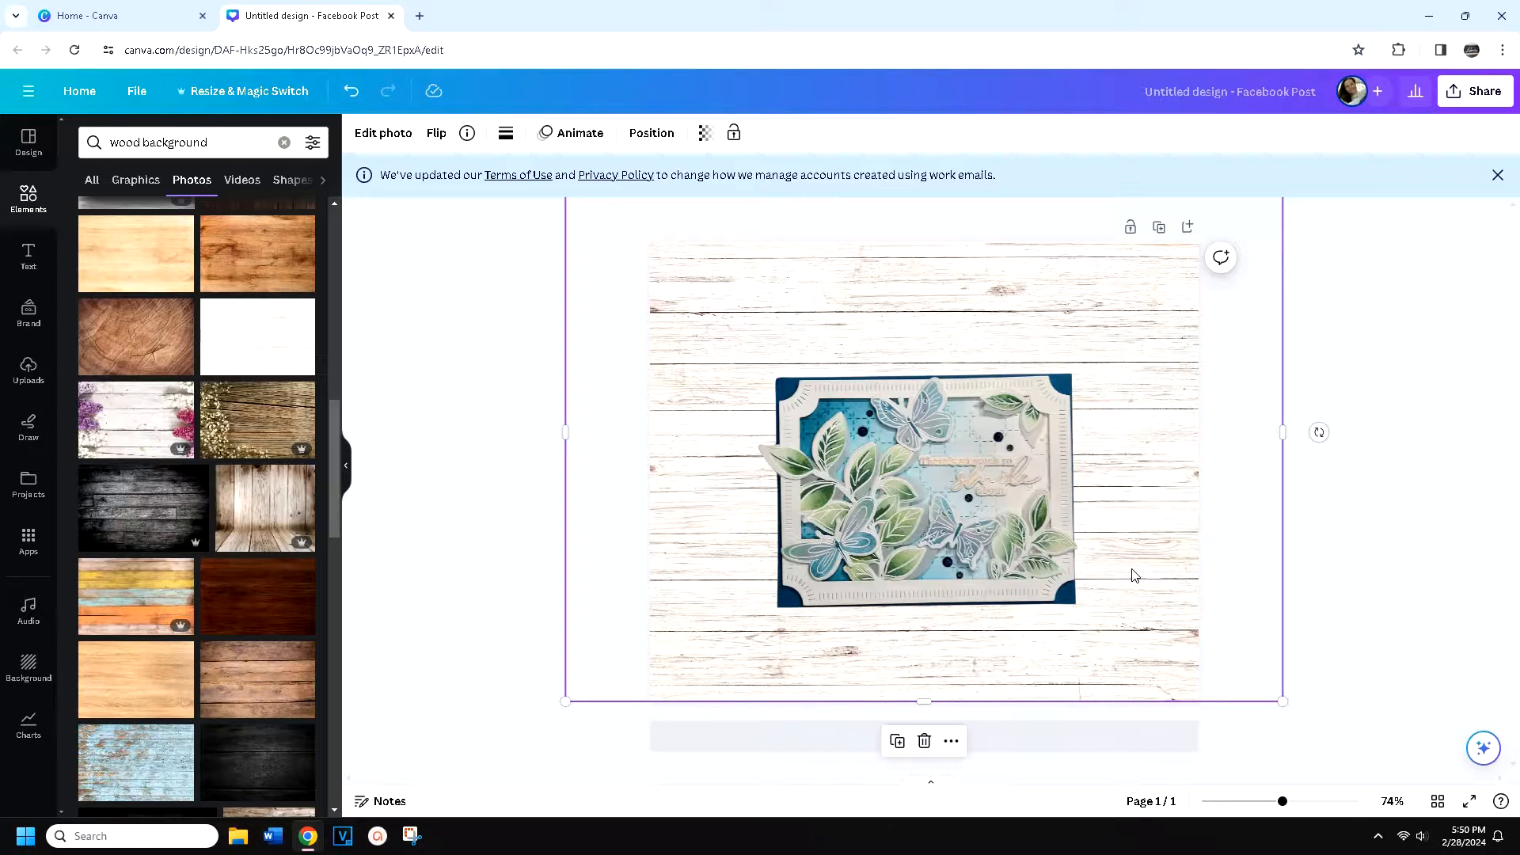
pyautogui.moveTo(967, 477); pyautogui.dragTo(987, 453)
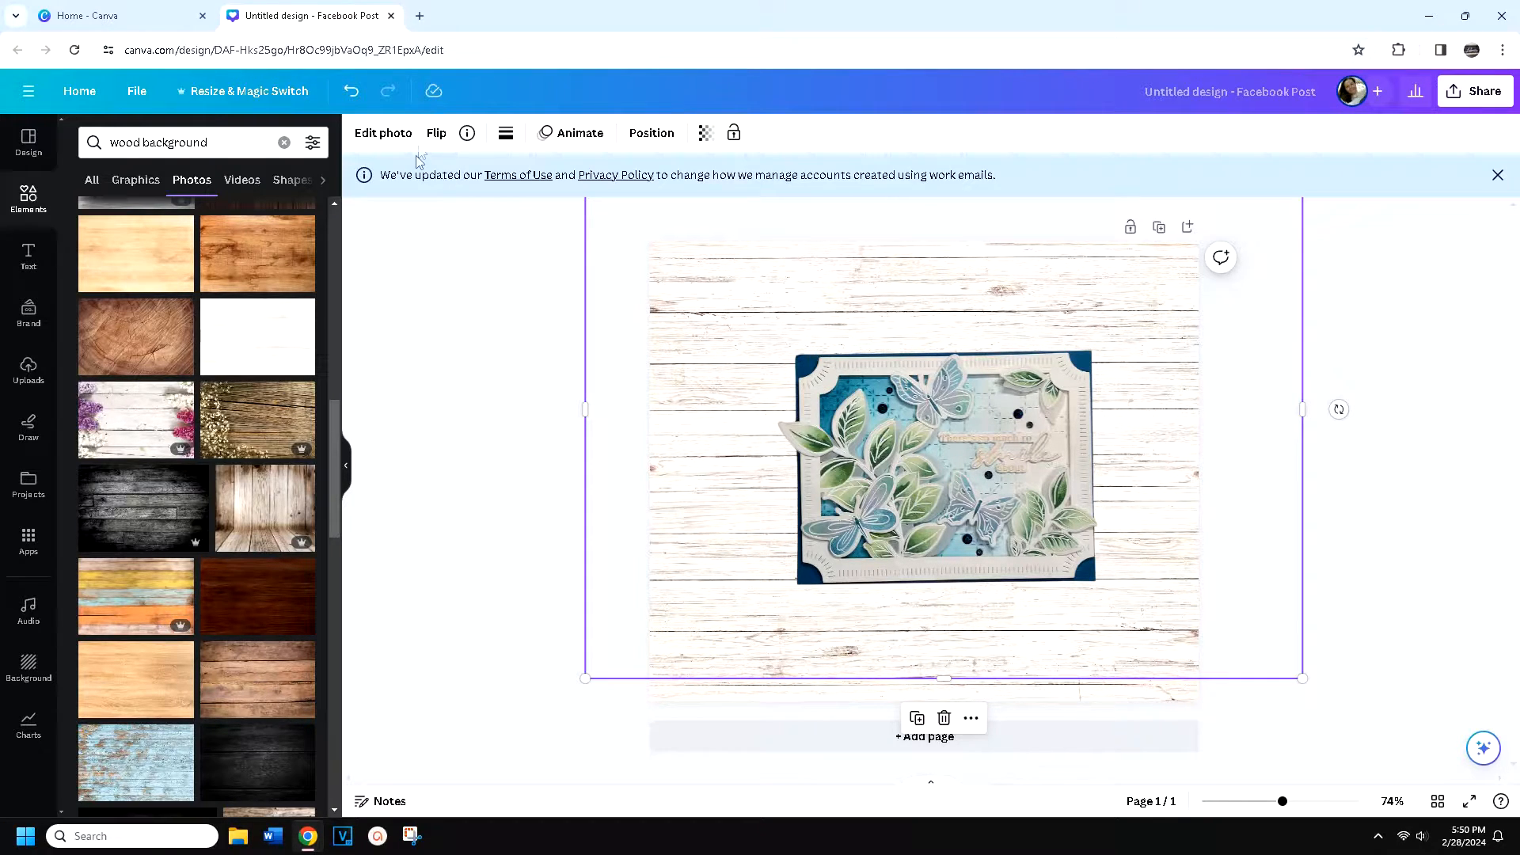
pyautogui.click(395, 136)
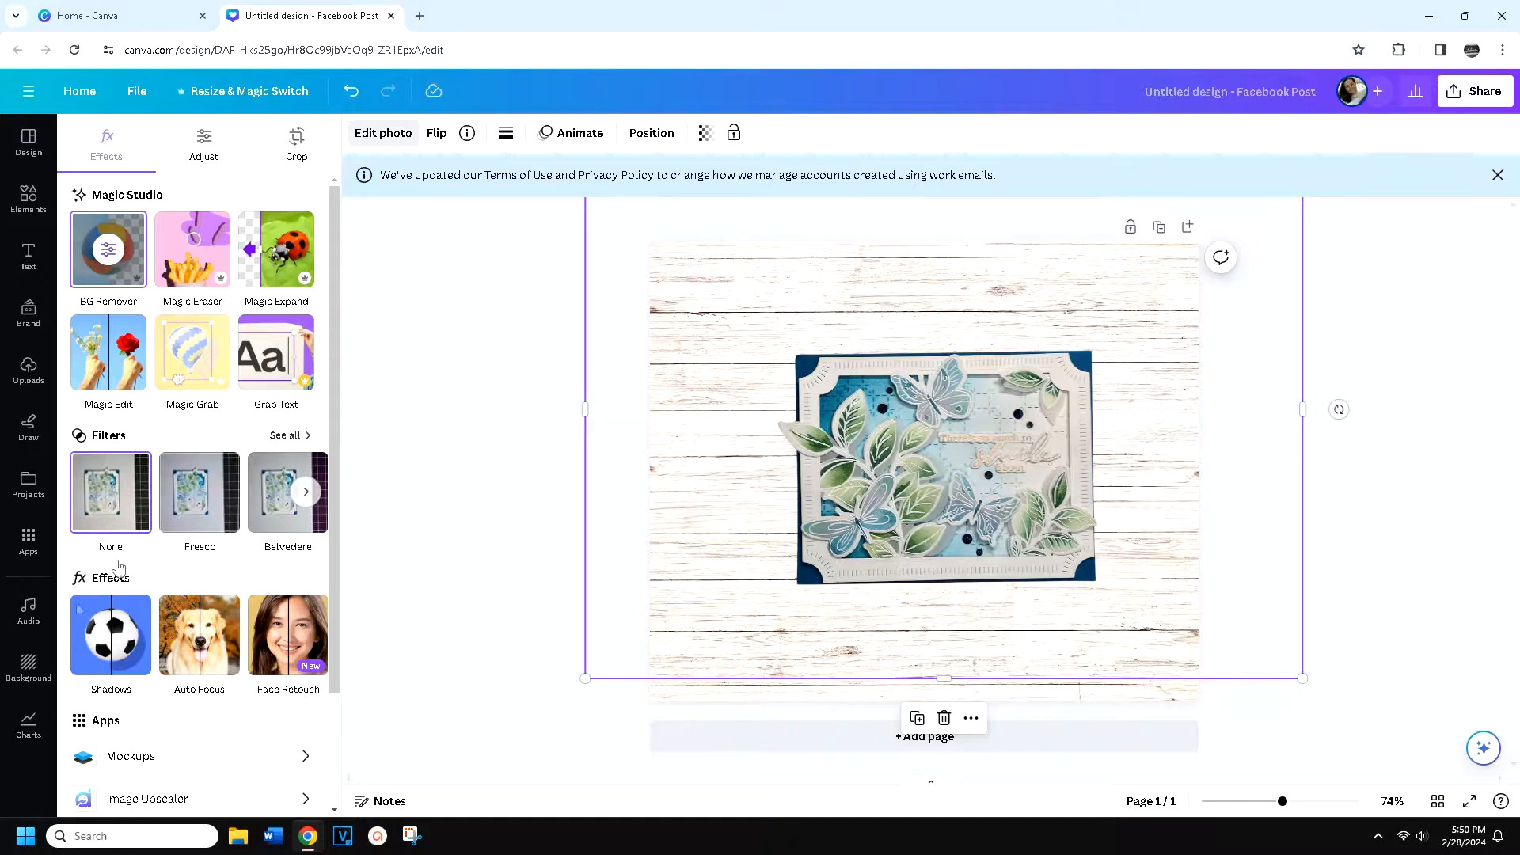
pyautogui.click(109, 654)
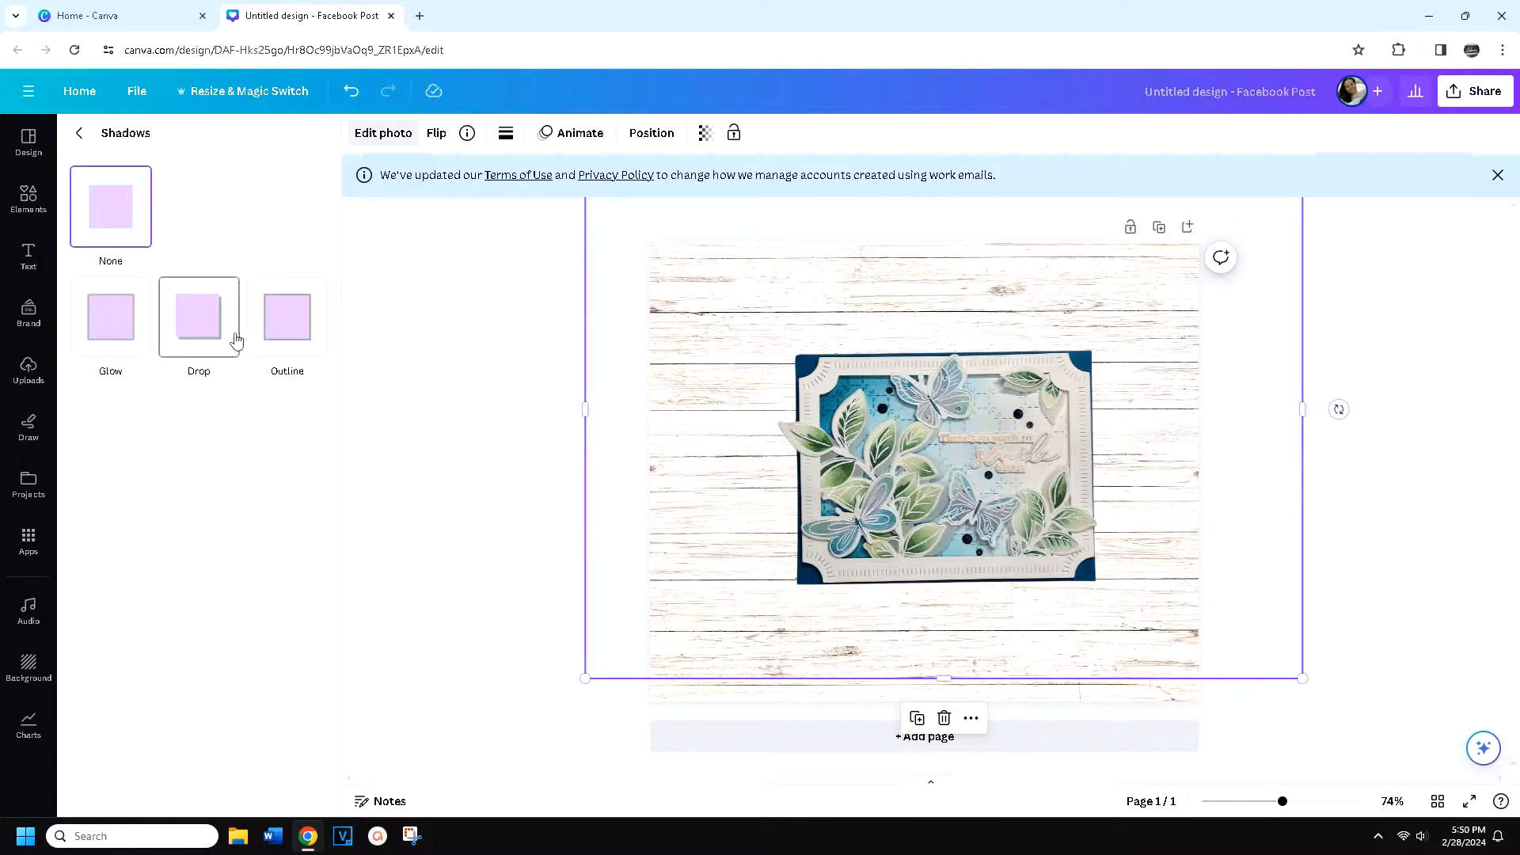
pyautogui.click(201, 342)
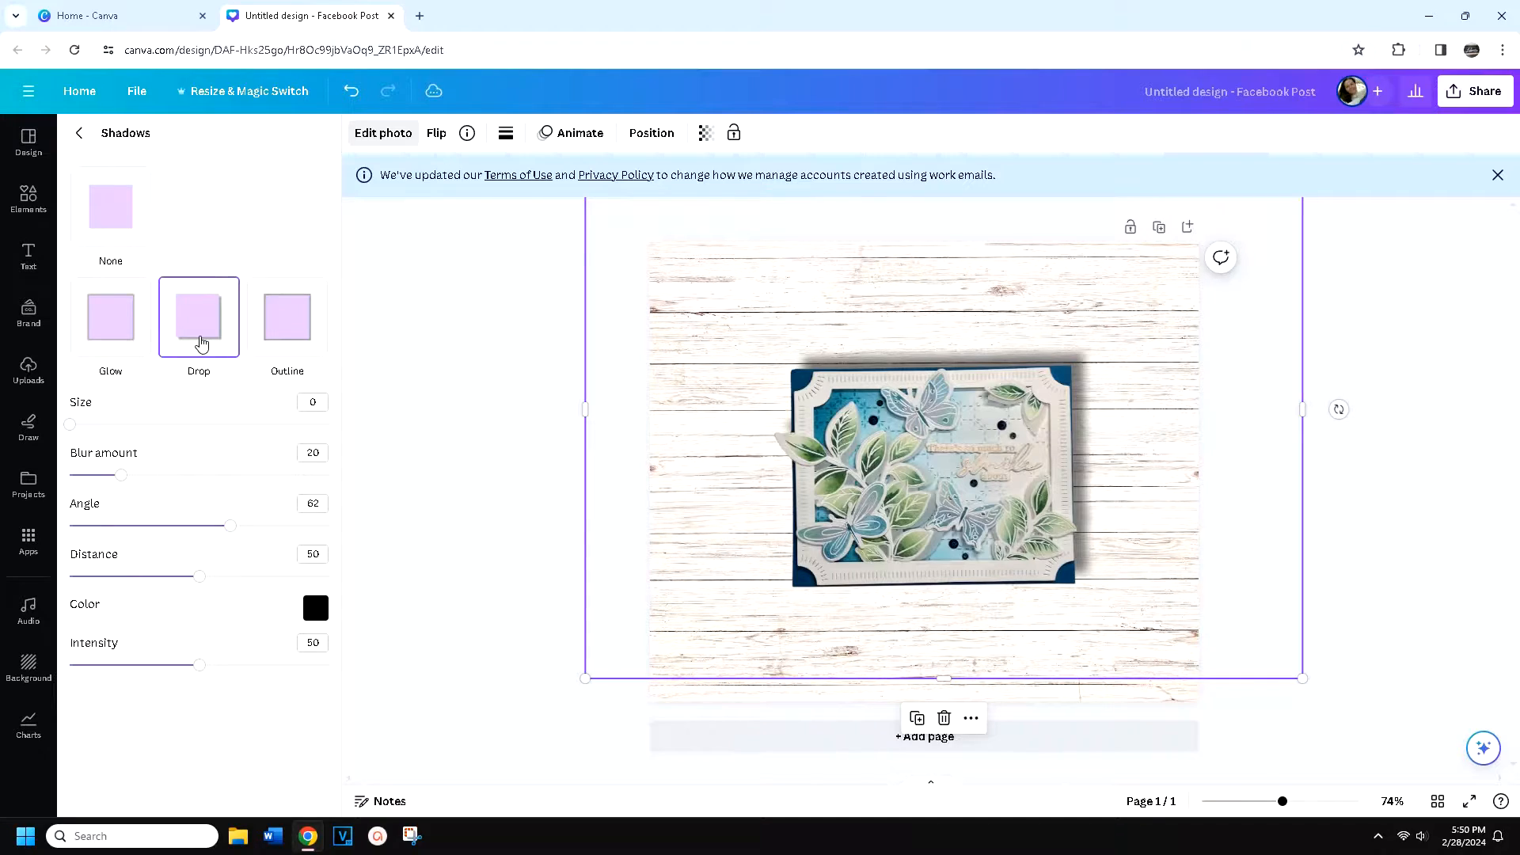
pyautogui.moveTo(884, 474); pyautogui.dragTo(870, 461)
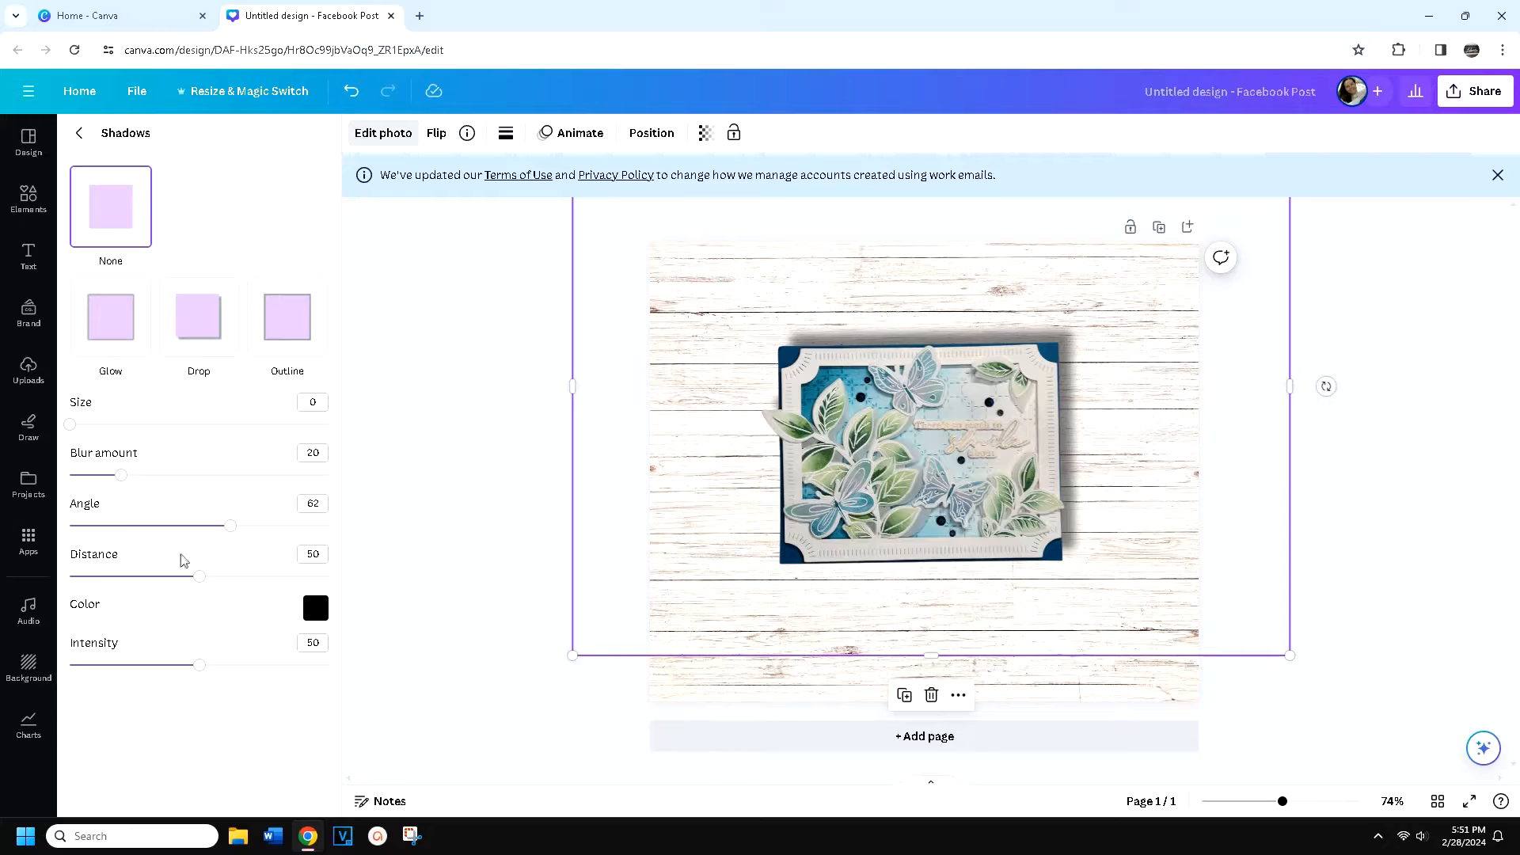
# Set the card's drop shadow to blur amount 18, angle 27, distance 43 and intensity 57
pyautogui.moveTo(122, 477)
pyautogui.mouseDown()
pyautogui.moveTo(199, 476)
pyautogui.moveTo(101, 477)
pyautogui.moveTo(117, 475)
pyautogui.mouseUp()
pyautogui.moveTo(230, 525); pyautogui.dragTo(140, 526)
pyautogui.moveTo(200, 577)
pyautogui.mouseDown()
pyautogui.moveTo(330, 579)
pyautogui.moveTo(182, 577)
pyautogui.mouseUp()
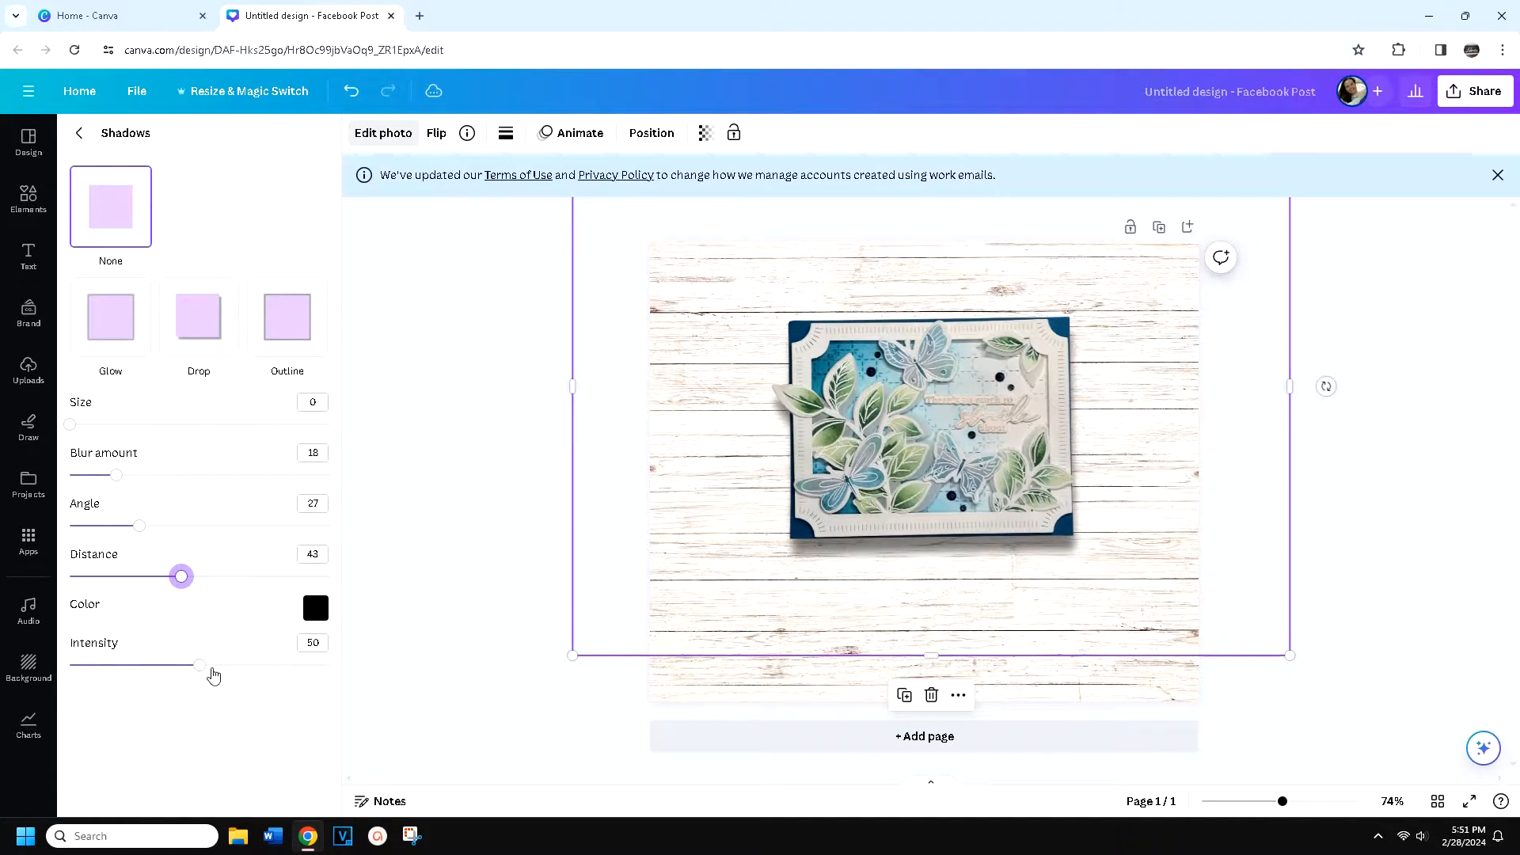
pyautogui.moveTo(200, 665)
pyautogui.mouseDown()
pyautogui.moveTo(244, 665)
pyautogui.moveTo(217, 666)
pyautogui.mouseUp()
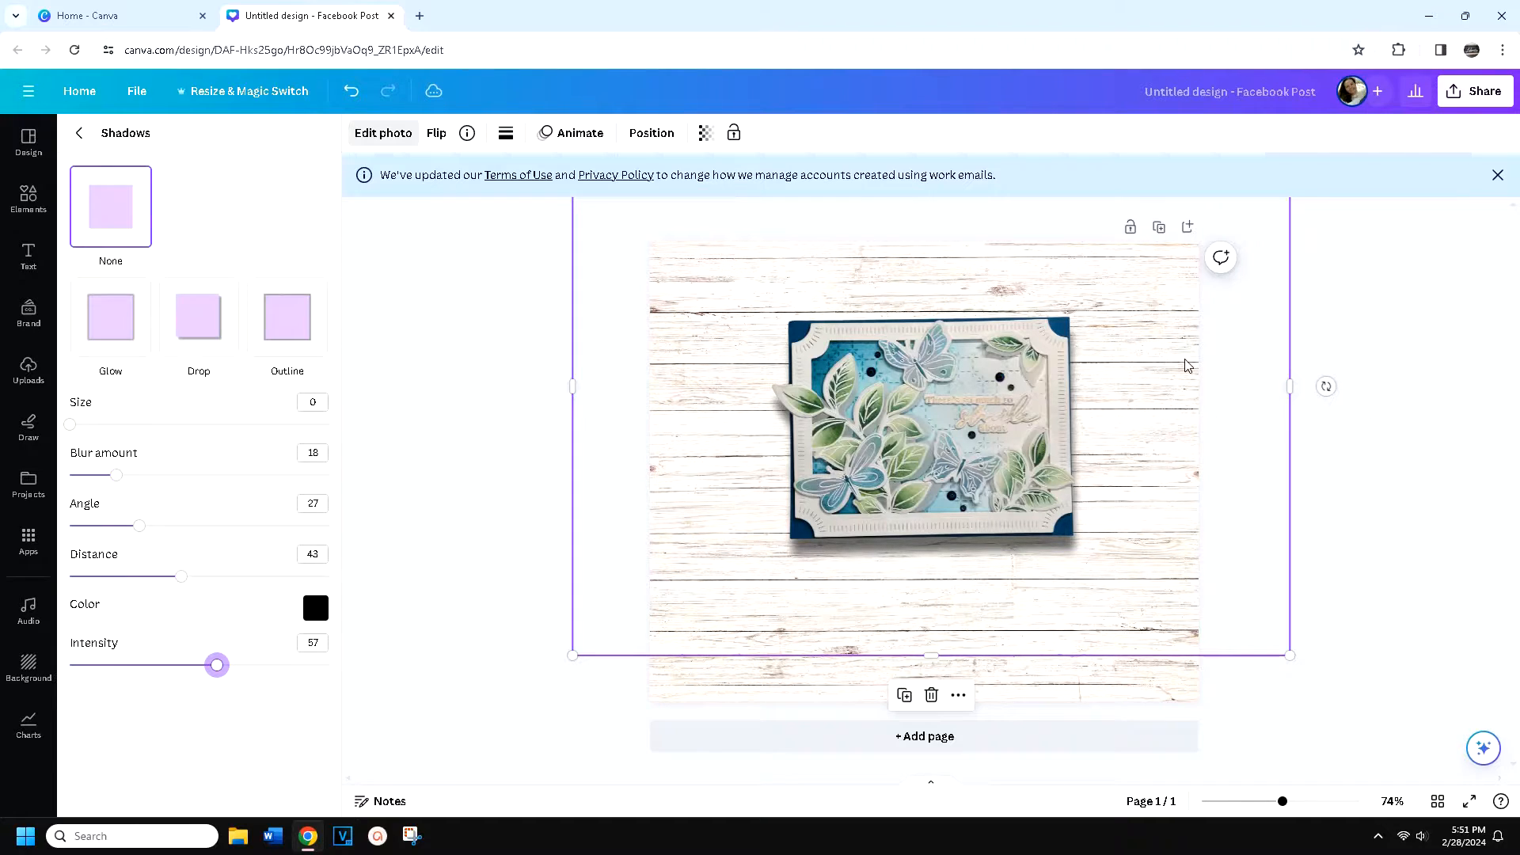
# Tilt the card cutout clockwise and set its drop shadow to angle 19 and distance 73
pyautogui.click(1326, 386)
pyautogui.moveTo(1327, 386); pyautogui.dragTo(1308, 467)
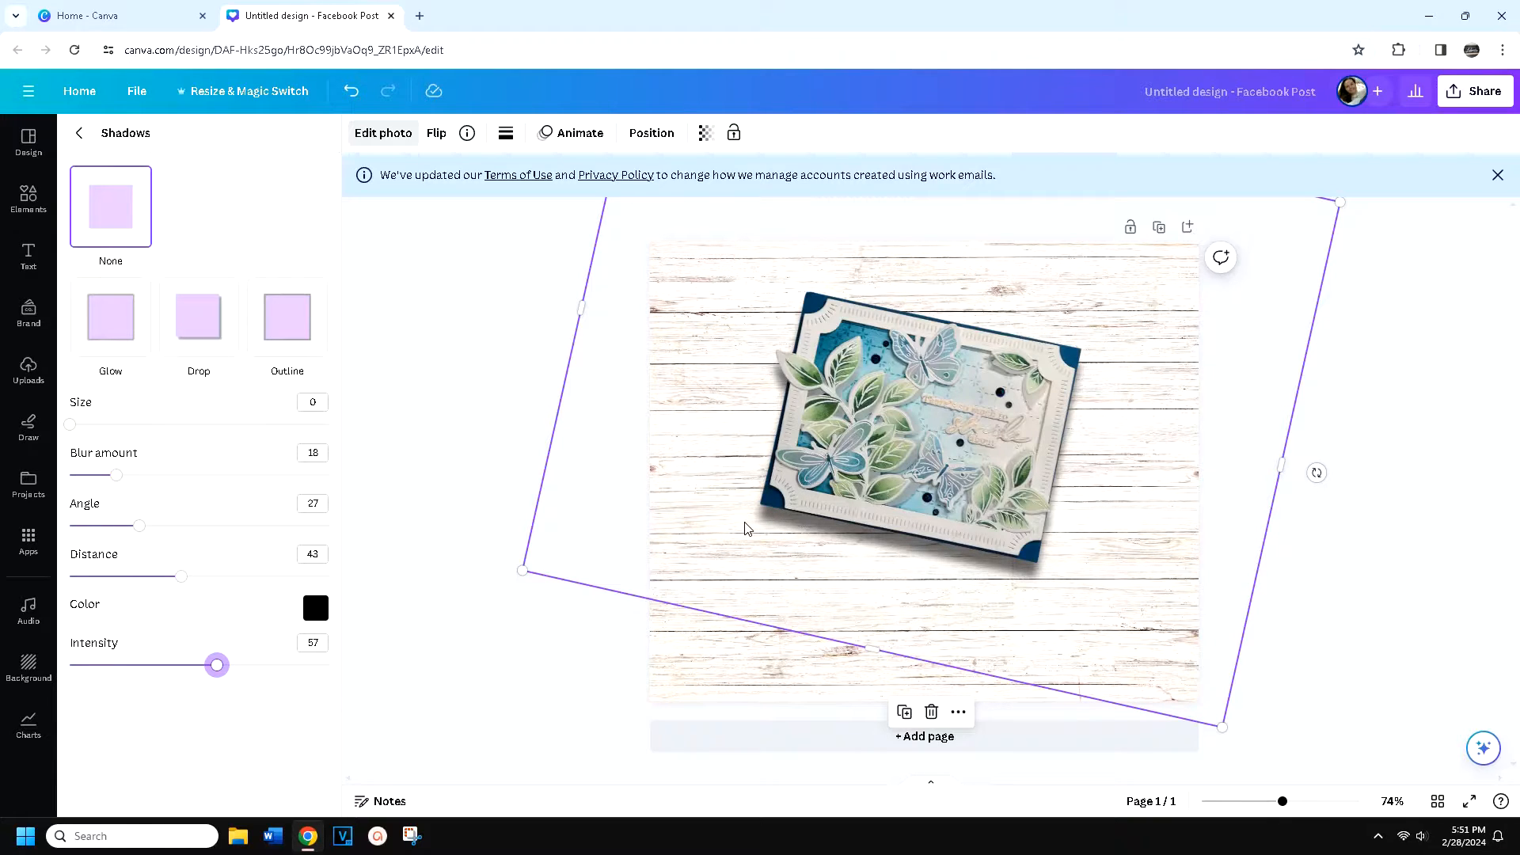
pyautogui.moveTo(140, 531)
pyautogui.mouseDown()
pyautogui.moveTo(163, 530)
pyautogui.moveTo(115, 531)
pyautogui.mouseUp()
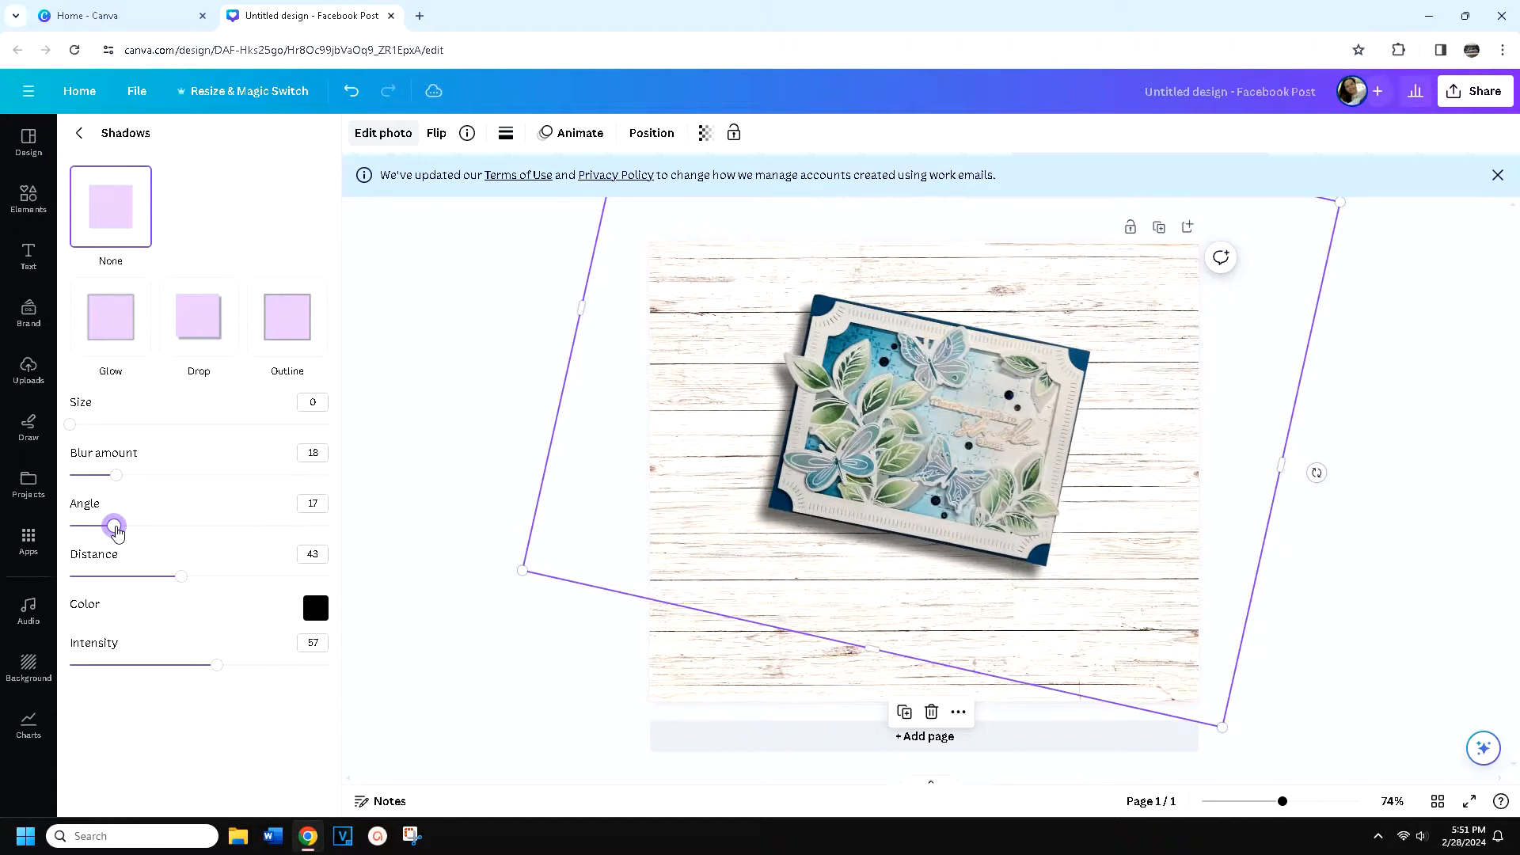
pyautogui.moveTo(116, 532); pyautogui.dragTo(120, 531)
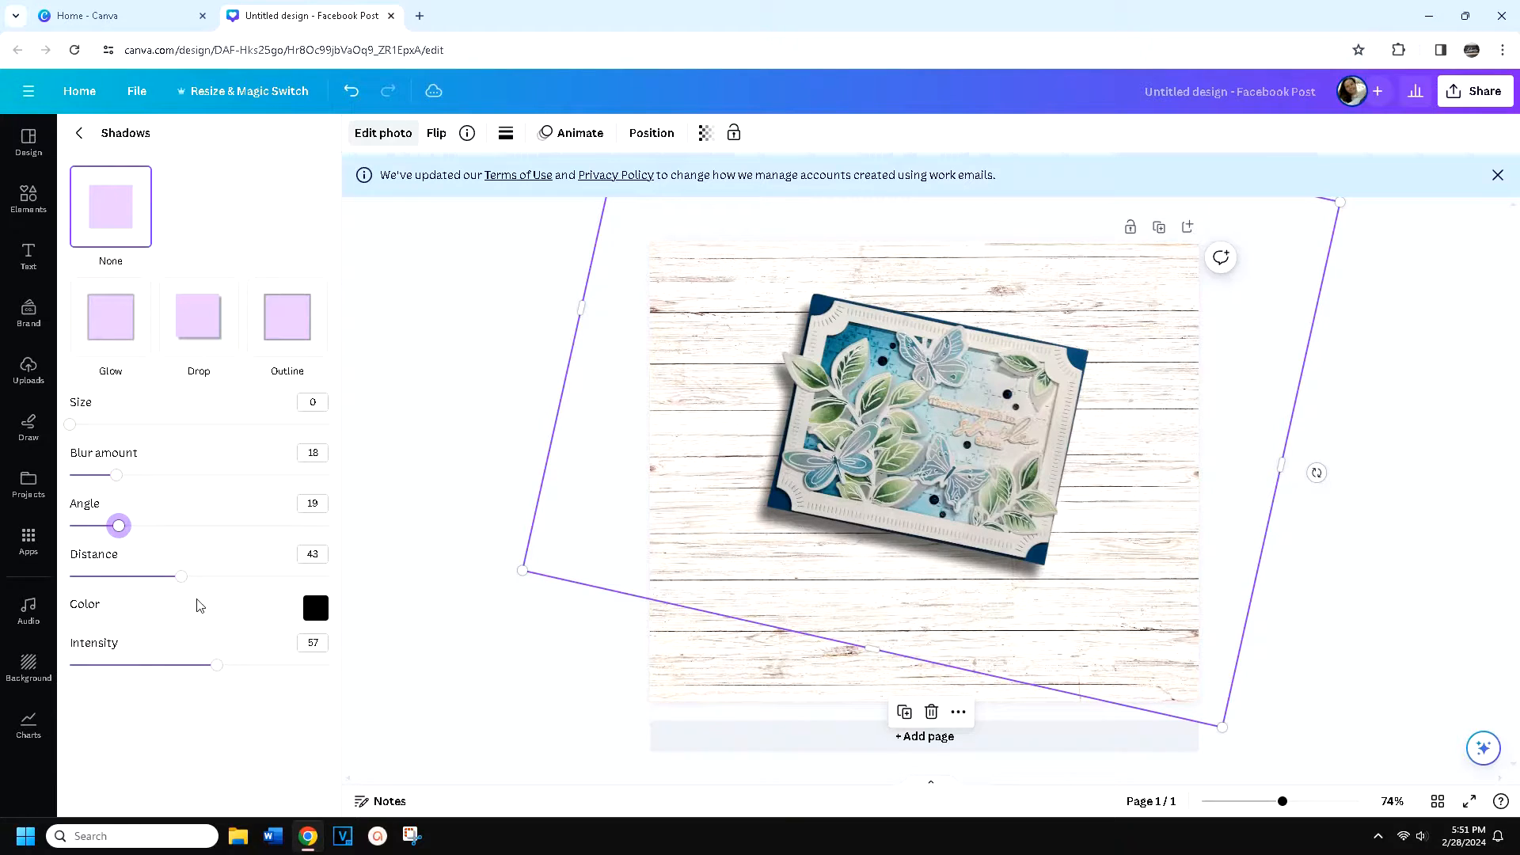
pyautogui.moveTo(181, 578); pyautogui.dragTo(259, 592)
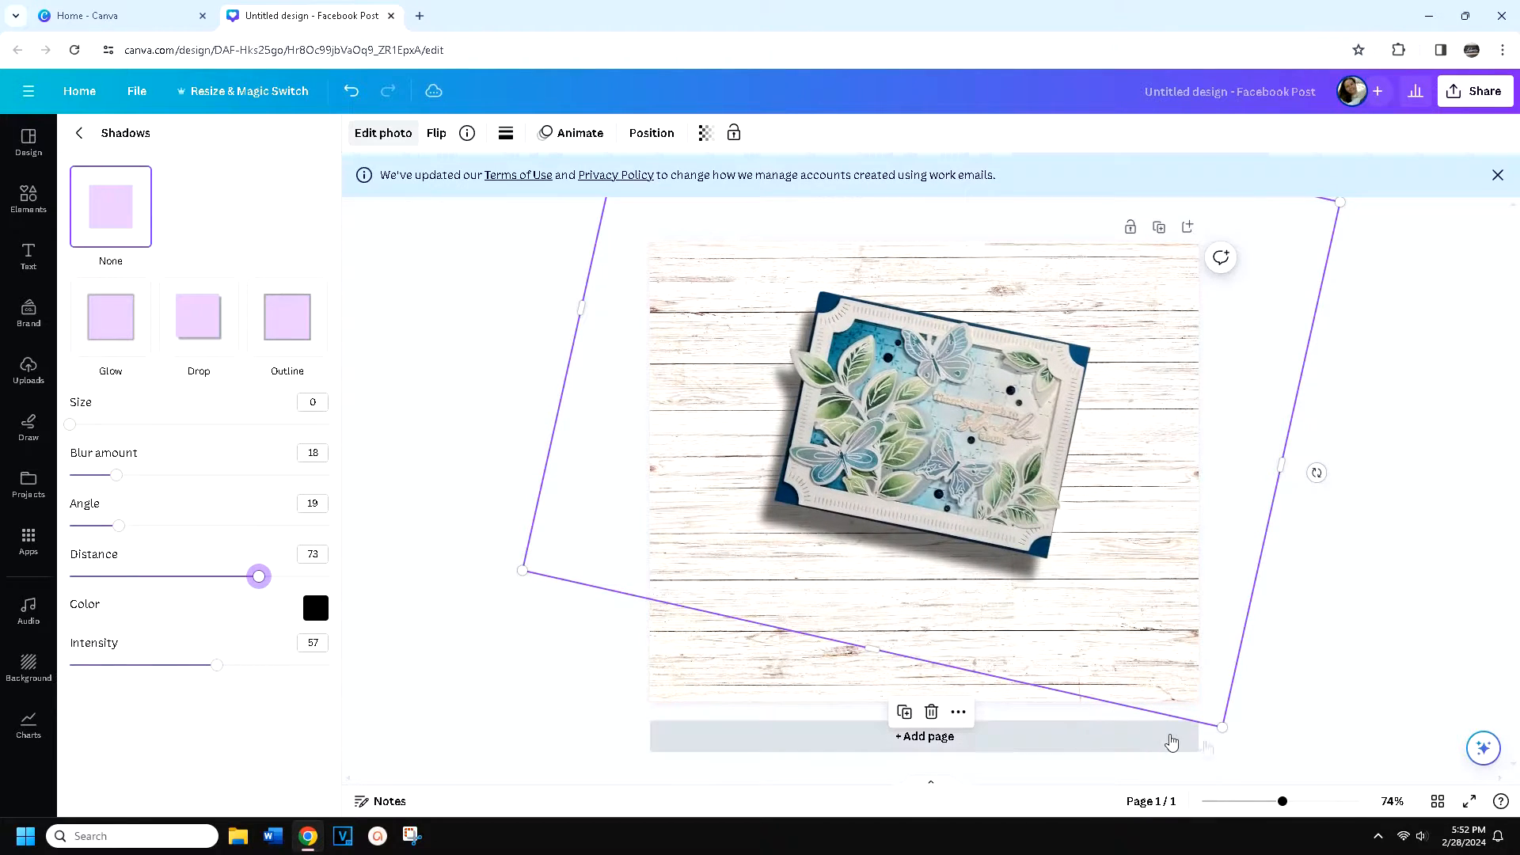
# Enlarge the tilted card cutout and recenter it on the wood background
pyautogui.moveTo(1267, 772); pyautogui.dragTo(1377, 835)
pyautogui.moveTo(990, 573); pyautogui.dragTo(934, 534)
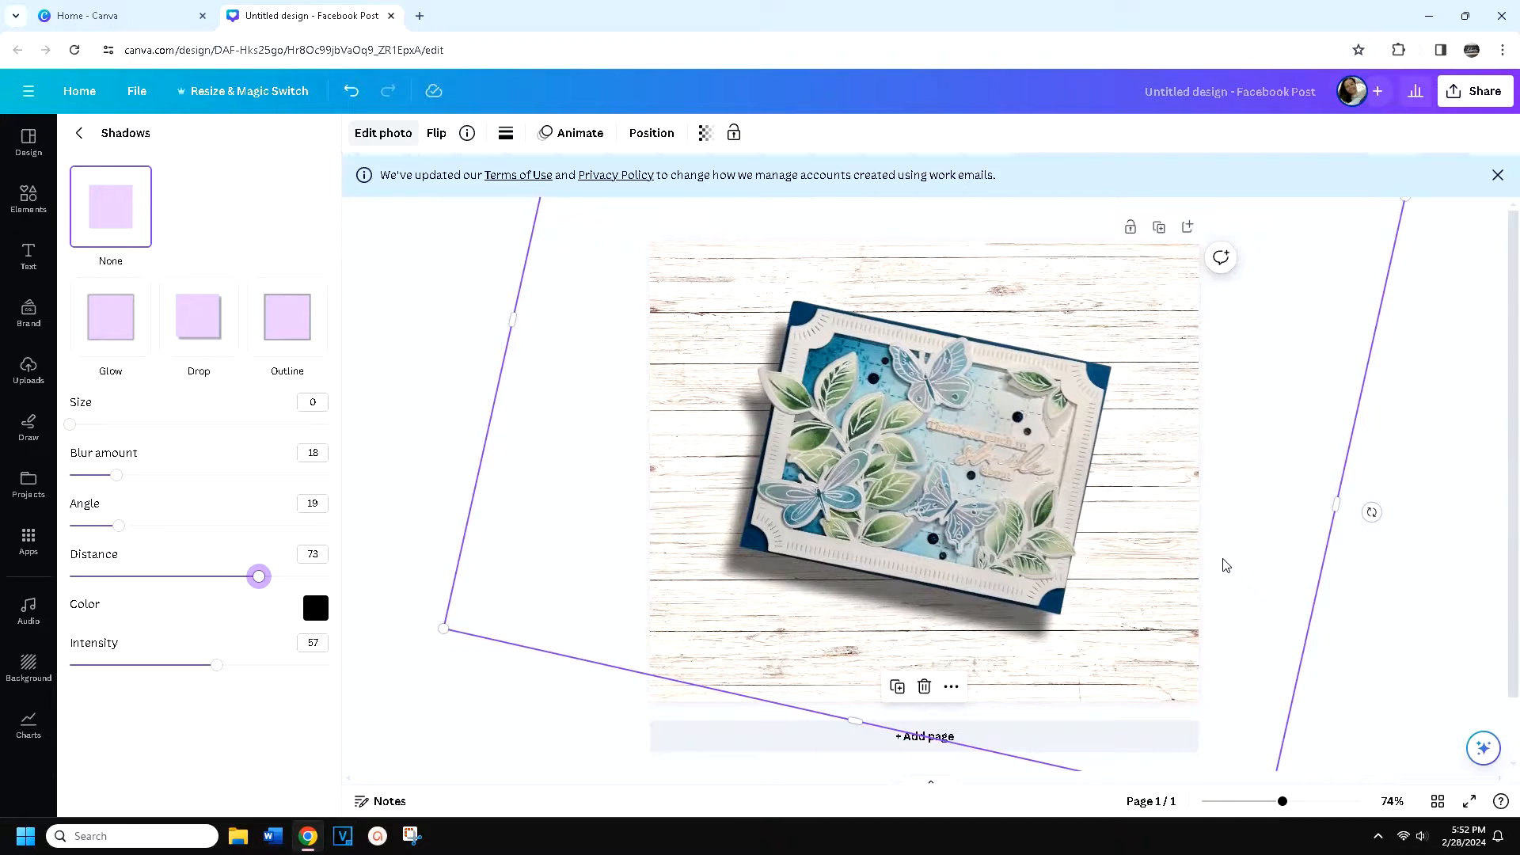
pyautogui.click(1388, 620)
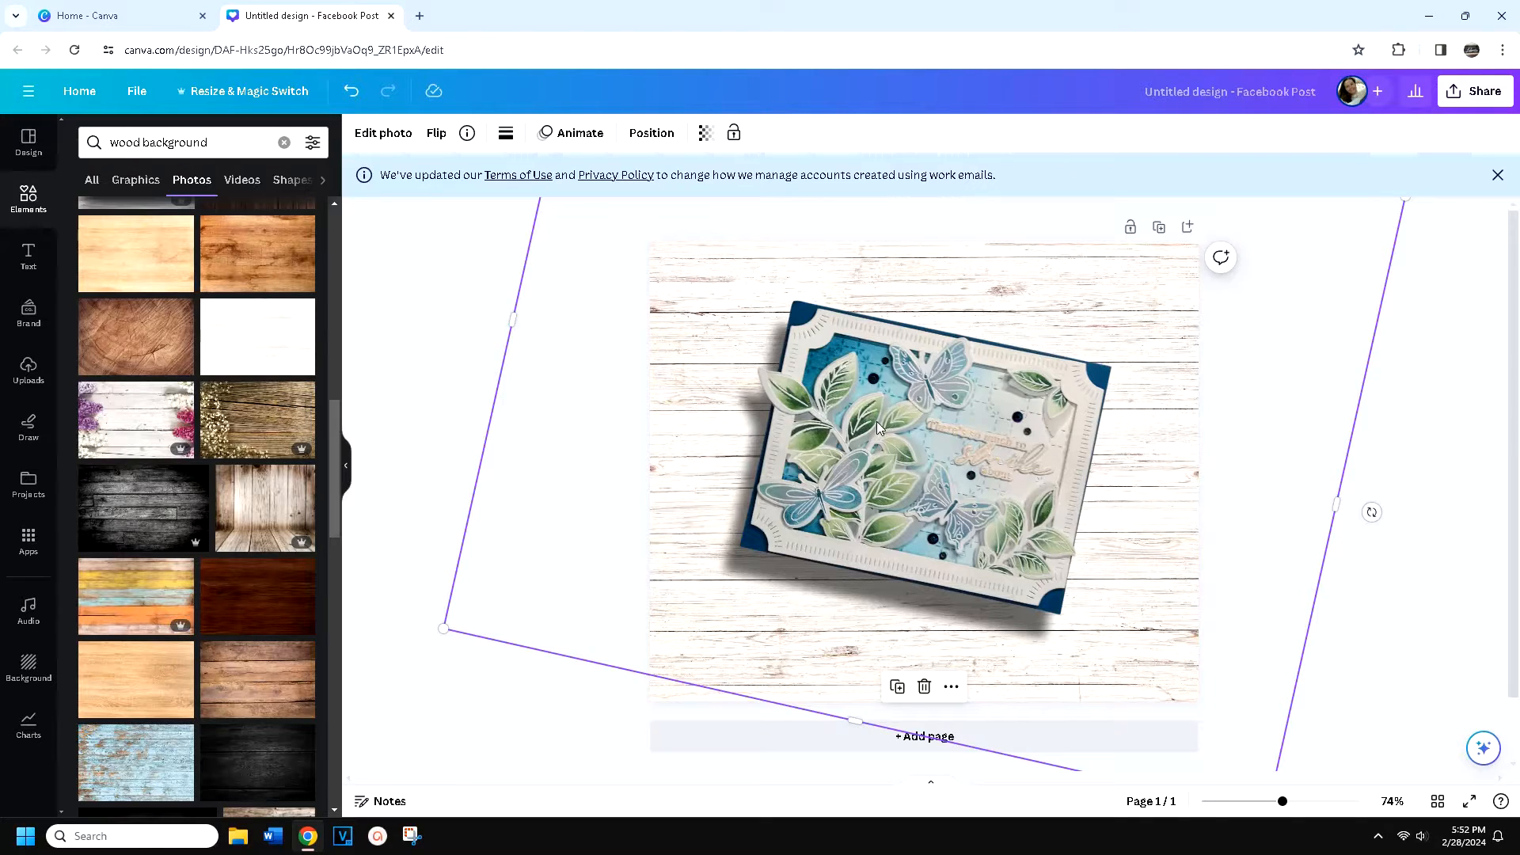
# Adjust the card photo's light by setting brightness to 24 and raising the whites slightly
pyautogui.click(382, 133)
pyautogui.click(204, 156)
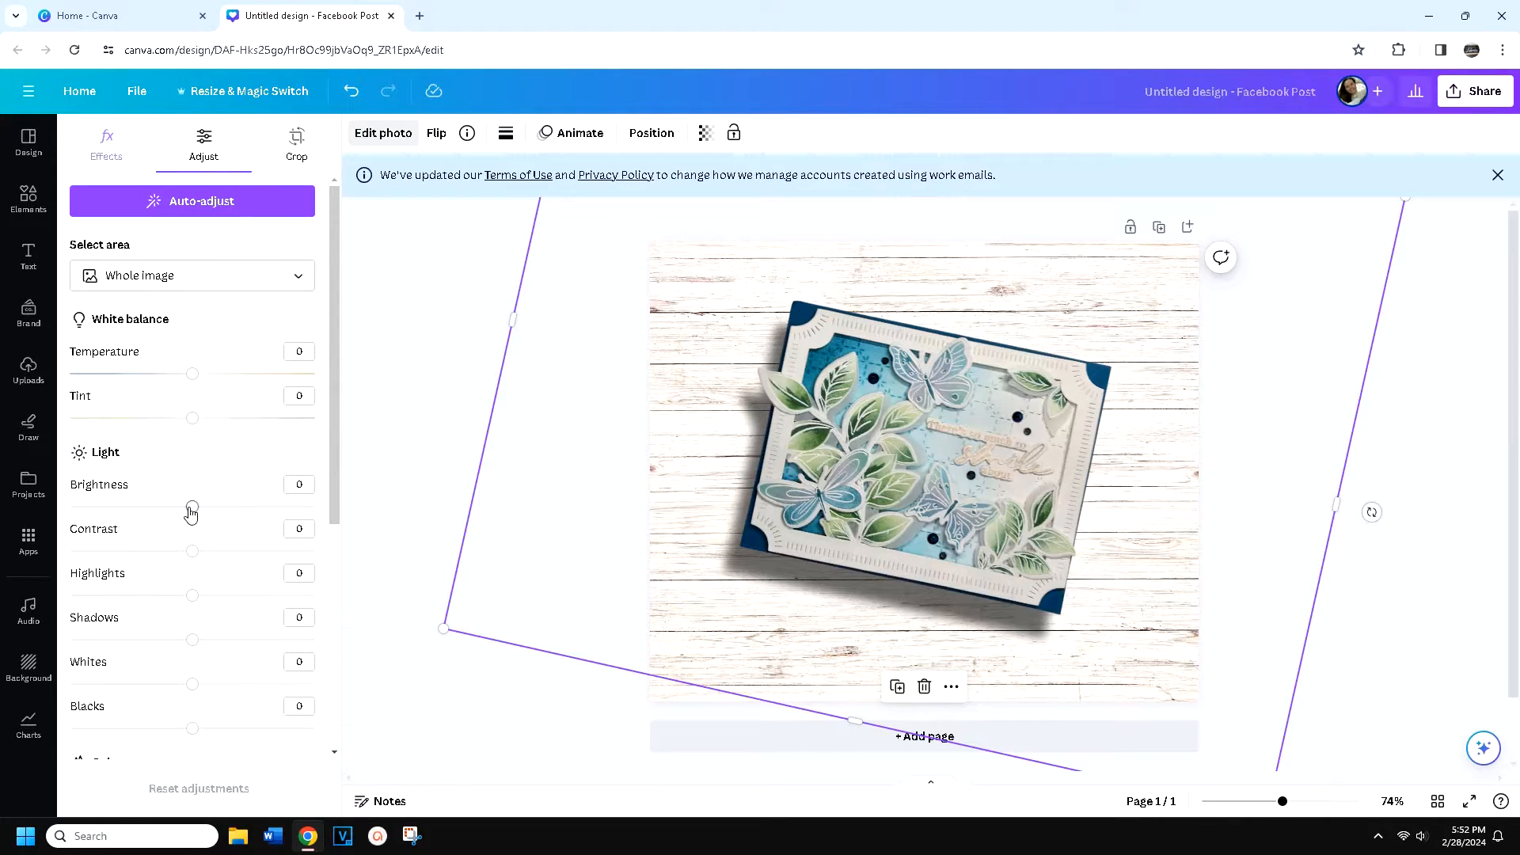
pyautogui.moveTo(196, 513); pyautogui.dragTo(195, 512)
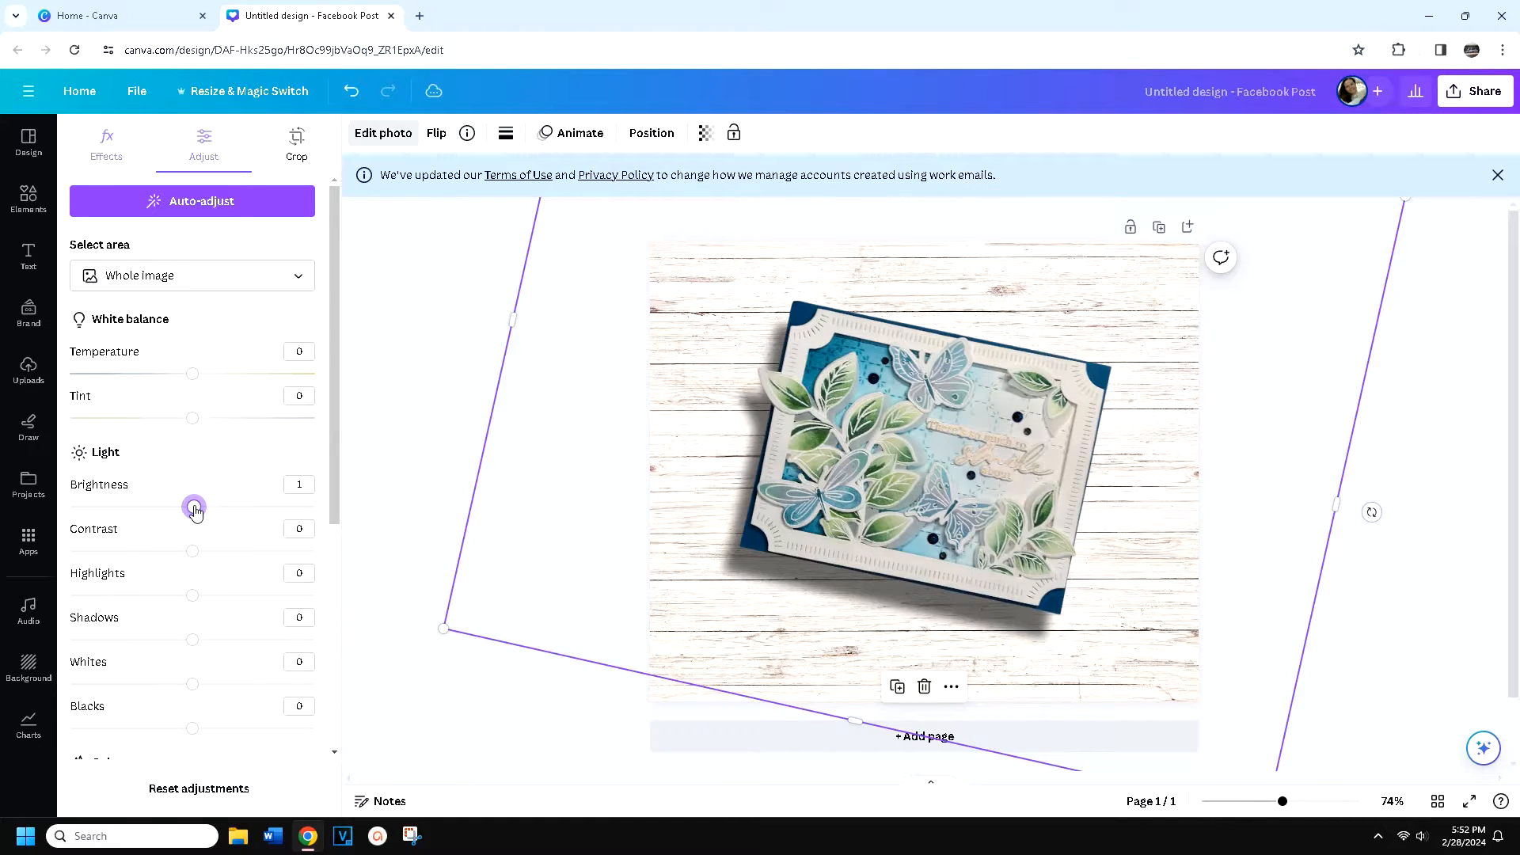
pyautogui.moveTo(193, 684); pyautogui.dragTo(215, 689)
pyautogui.moveTo(194, 507); pyautogui.dragTo(220, 513)
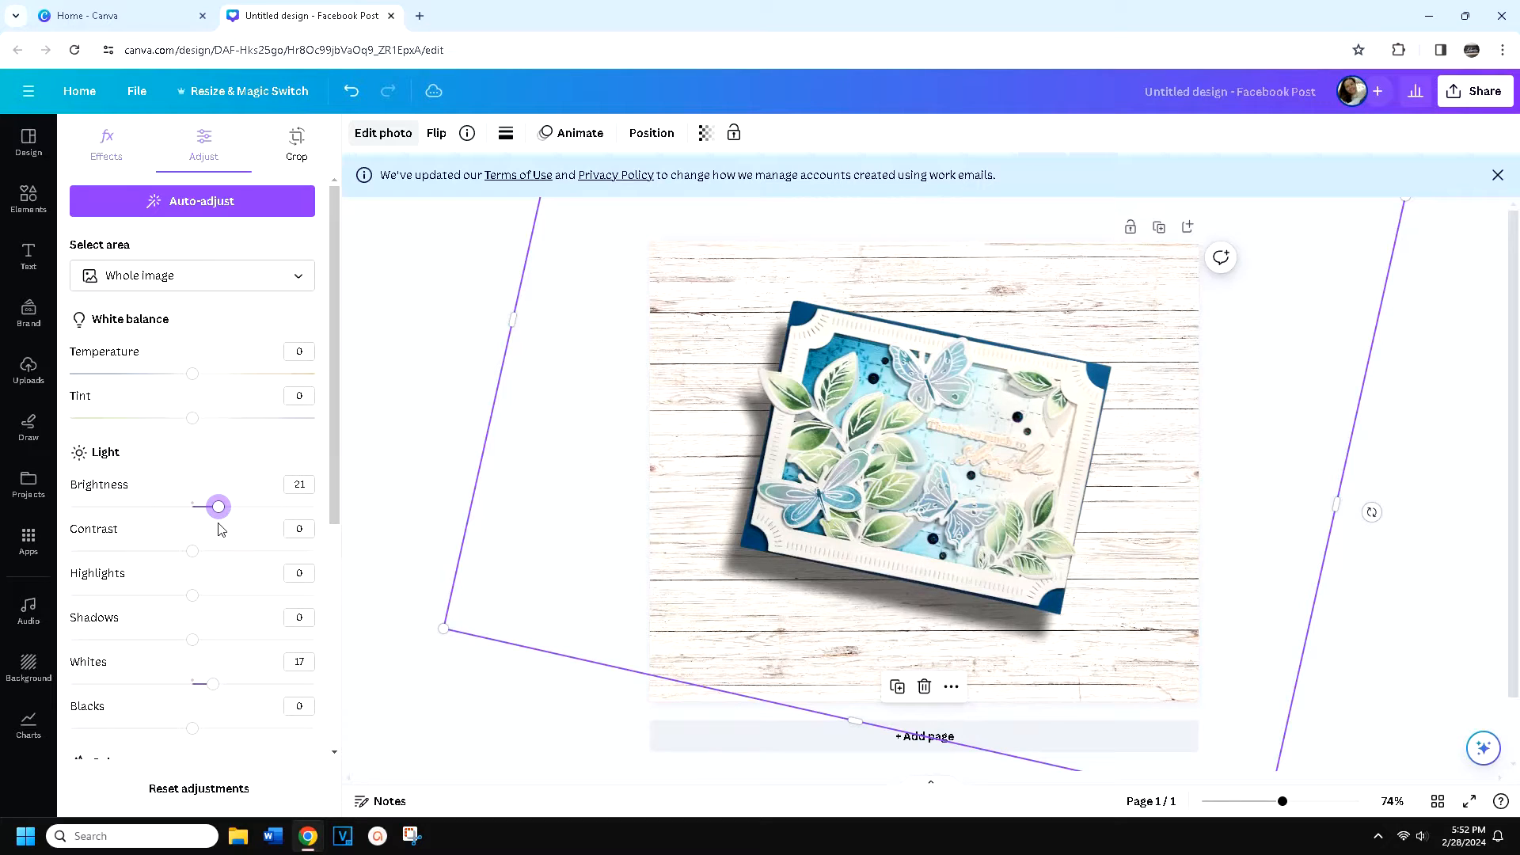
pyautogui.moveTo(219, 511)
pyautogui.mouseDown()
pyautogui.moveTo(312, 509)
pyautogui.moveTo(200, 516)
pyautogui.moveTo(223, 515)
pyautogui.mouseUp()
pyautogui.moveTo(213, 685)
pyautogui.mouseDown()
pyautogui.moveTo(300, 675)
pyautogui.moveTo(219, 695)
pyautogui.mouseUp()
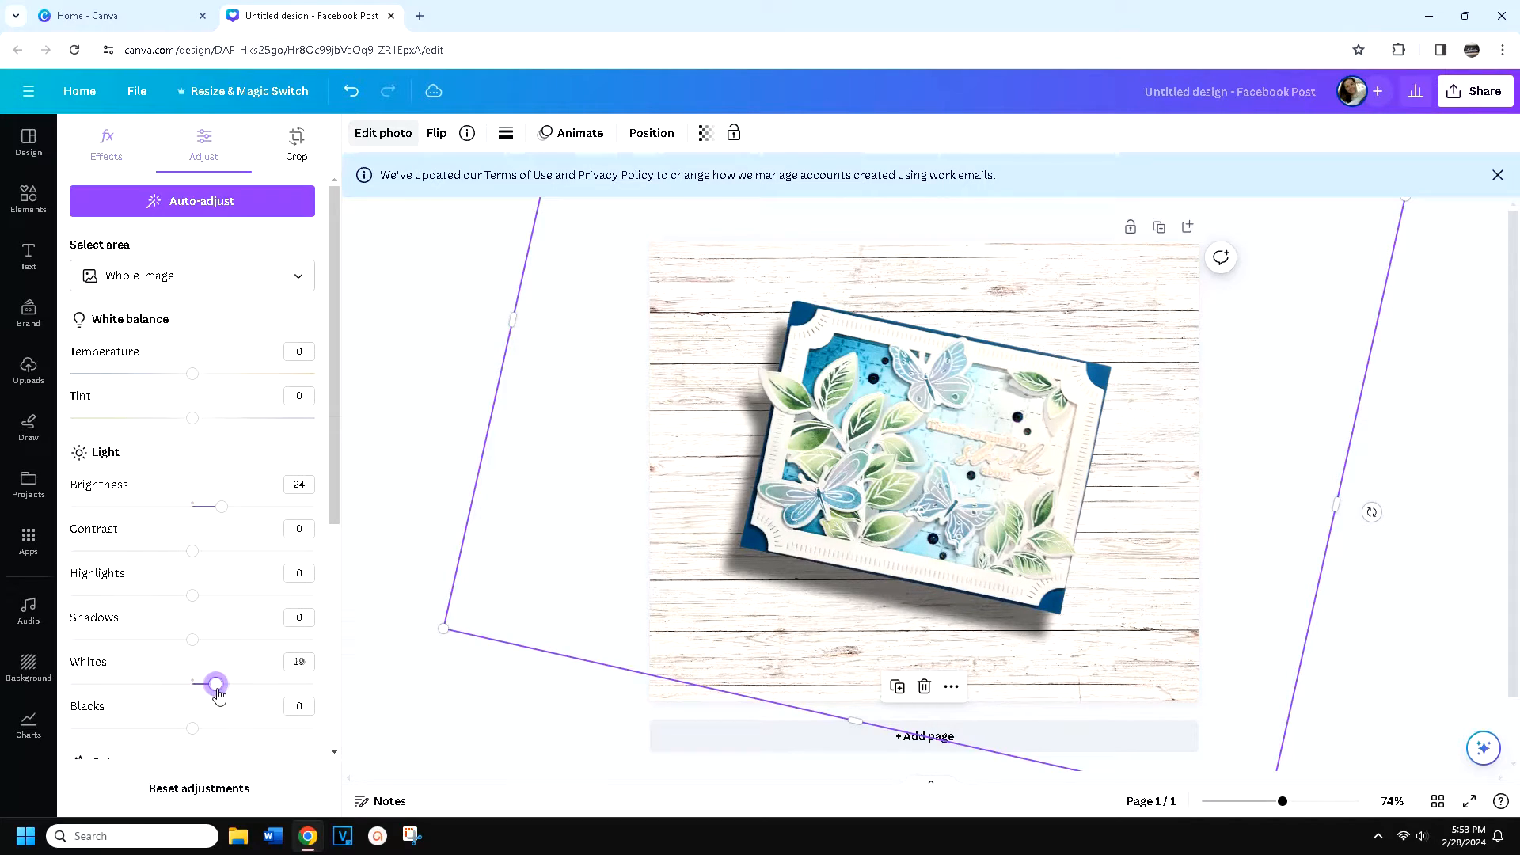
pyautogui.moveTo(221, 695); pyautogui.dragTo(223, 694)
pyautogui.click(1393, 599)
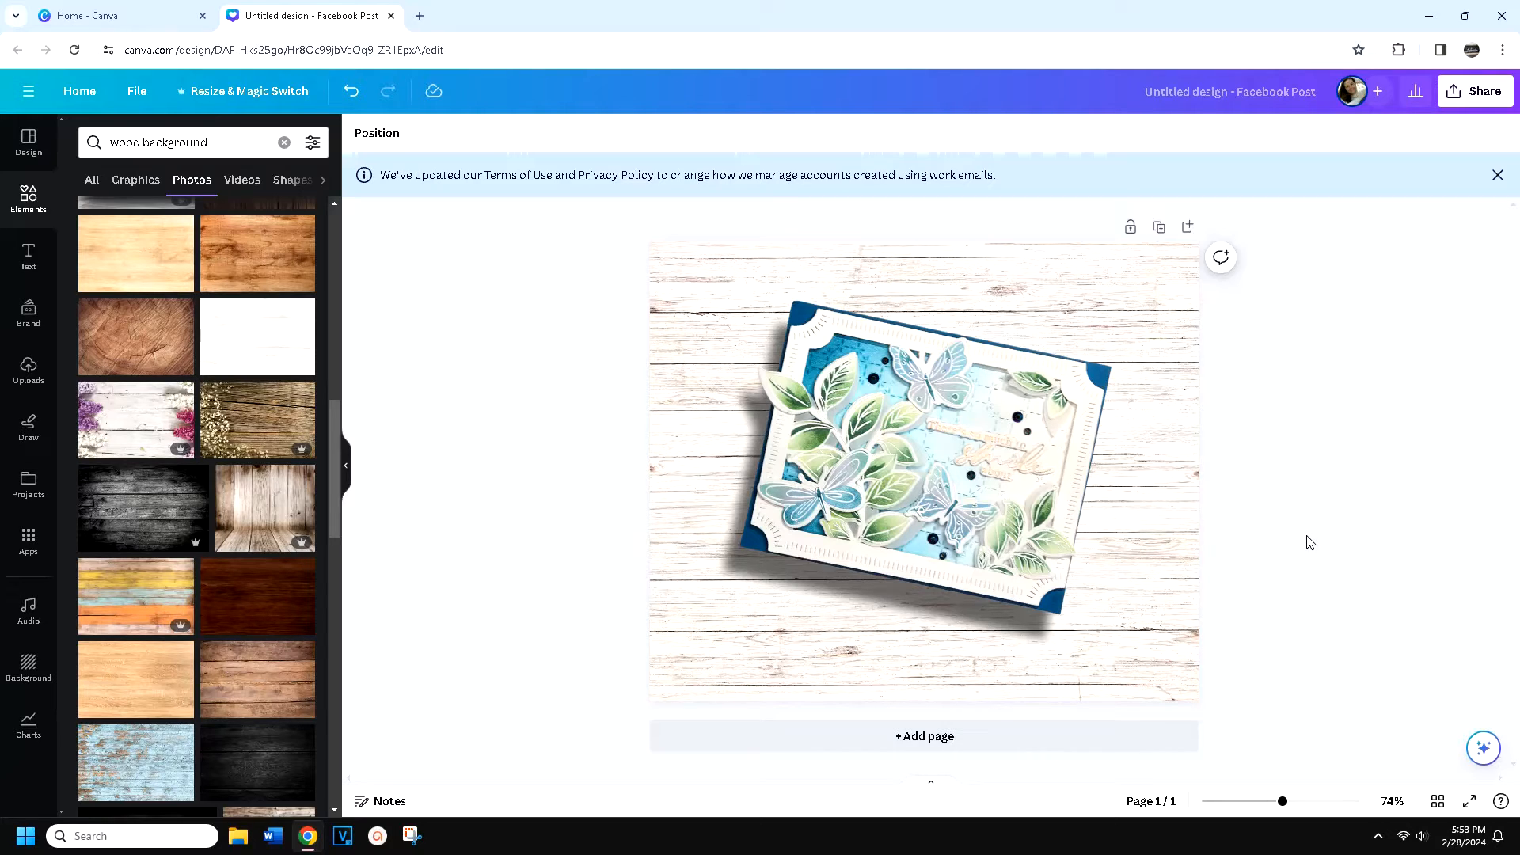
# Replace the page background with the white wood photo edged with purple and pink flowers, and tilt the card slightly further clockwise
pyautogui.click(1169, 568)
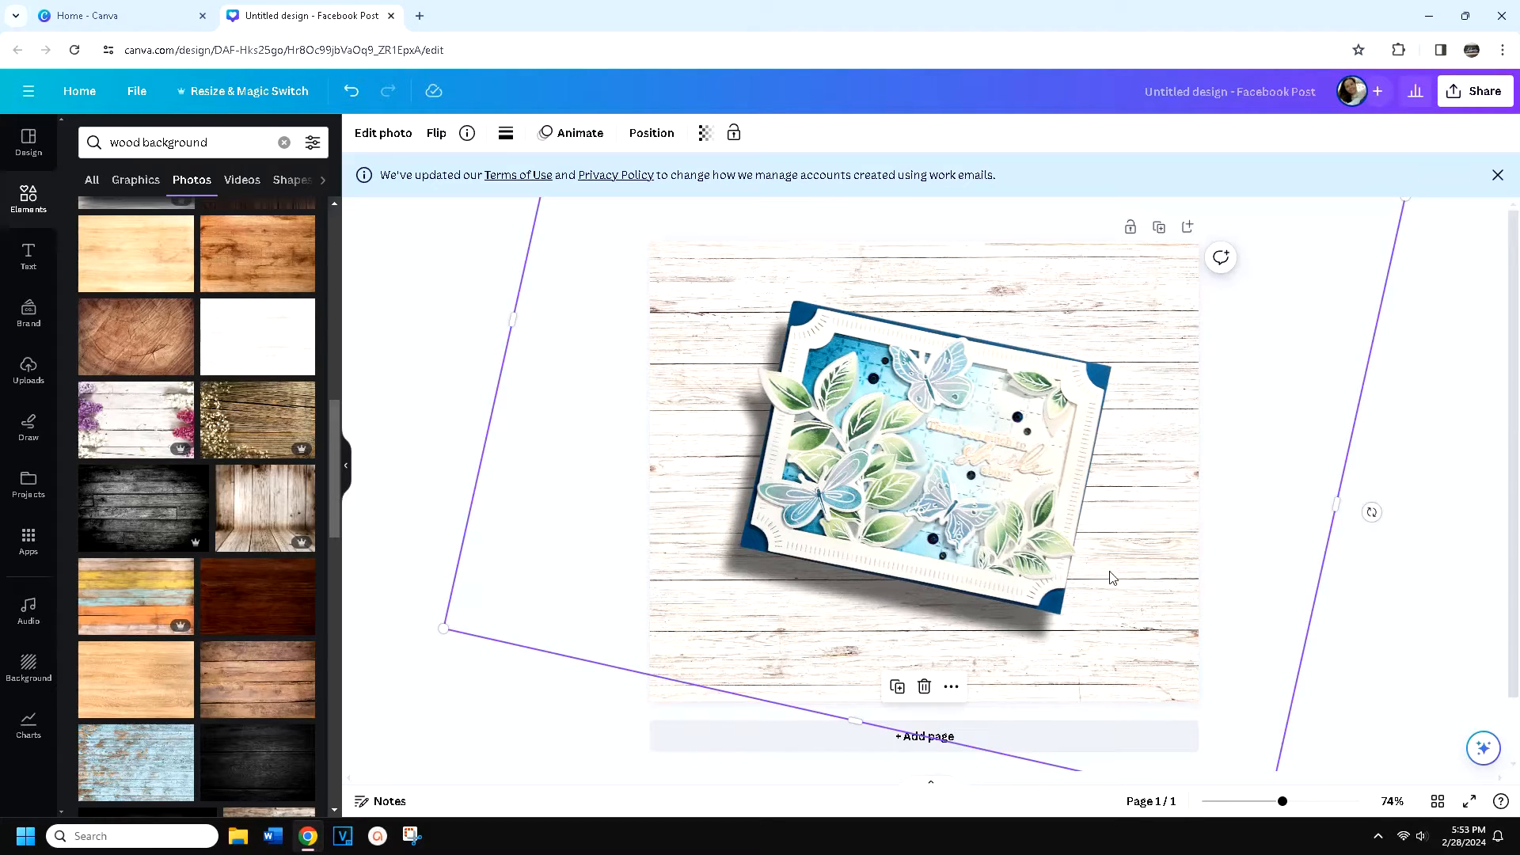
pyautogui.click(118, 430)
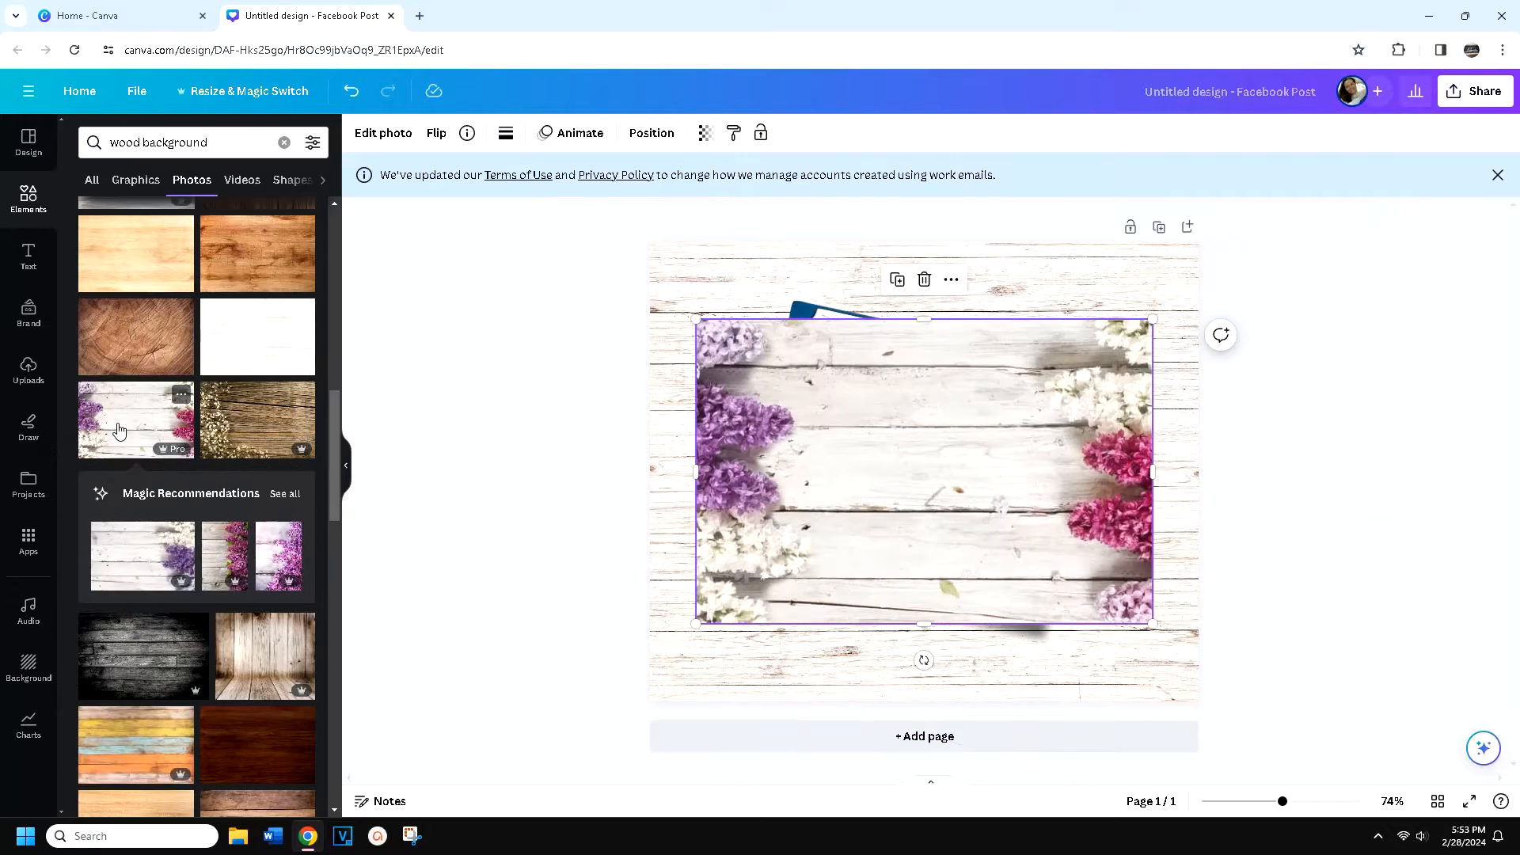
pyautogui.rightClick(913, 473)
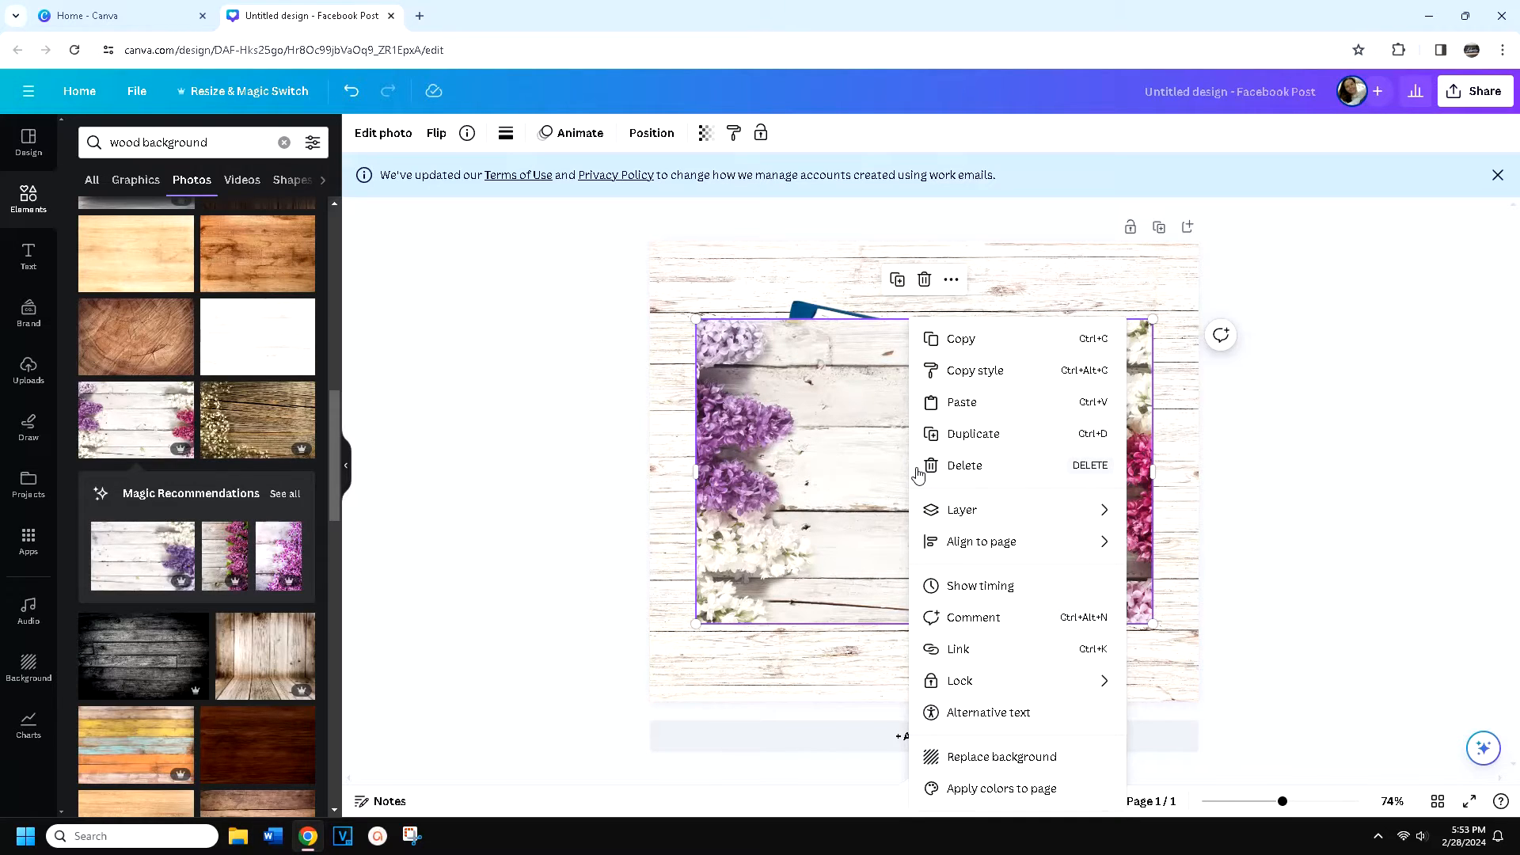
pyautogui.click(1003, 758)
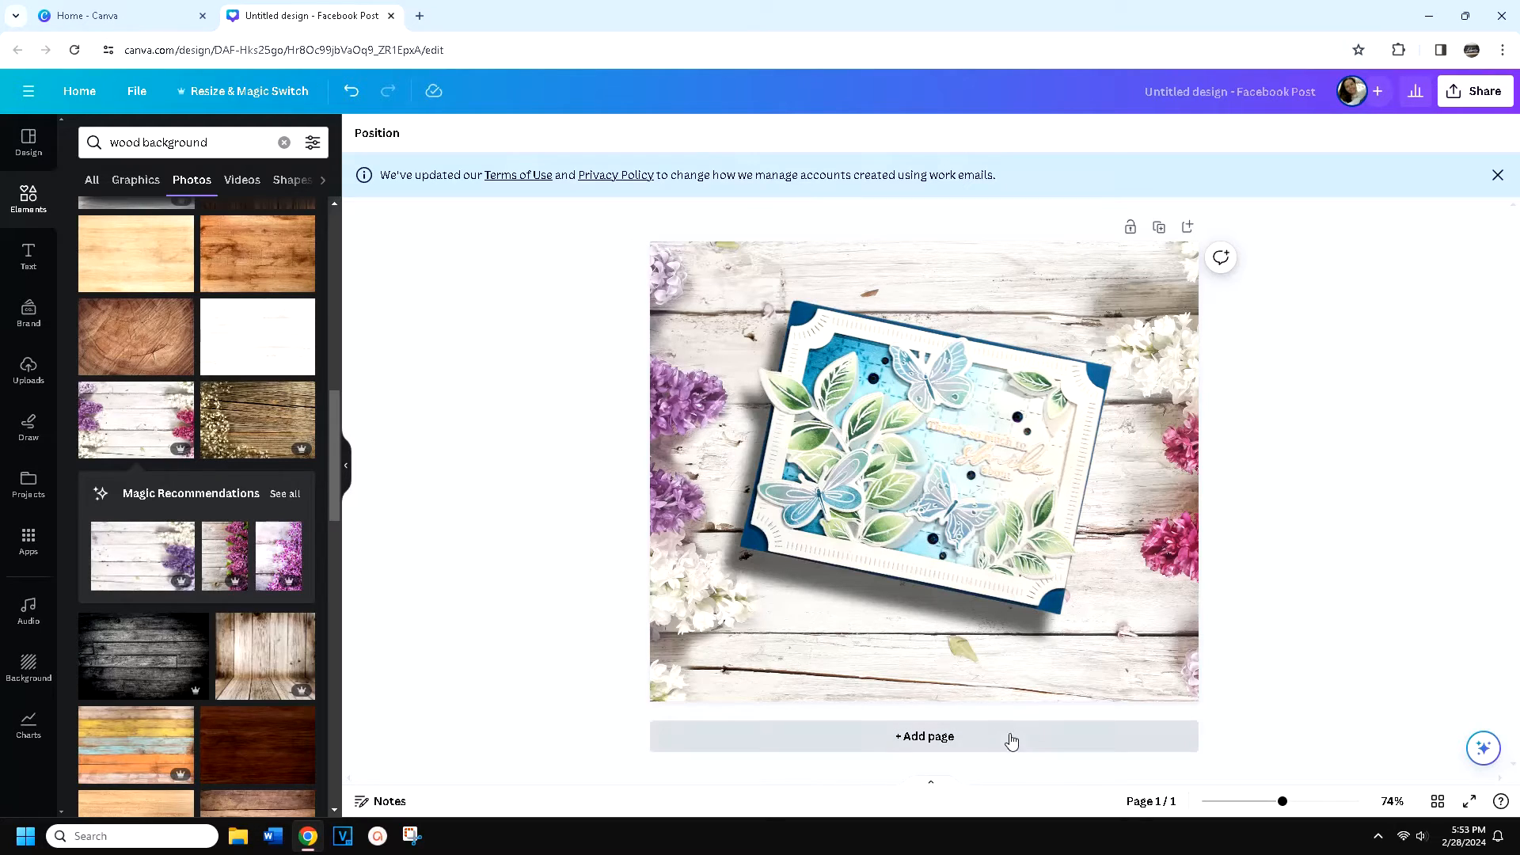
pyautogui.click(1145, 680)
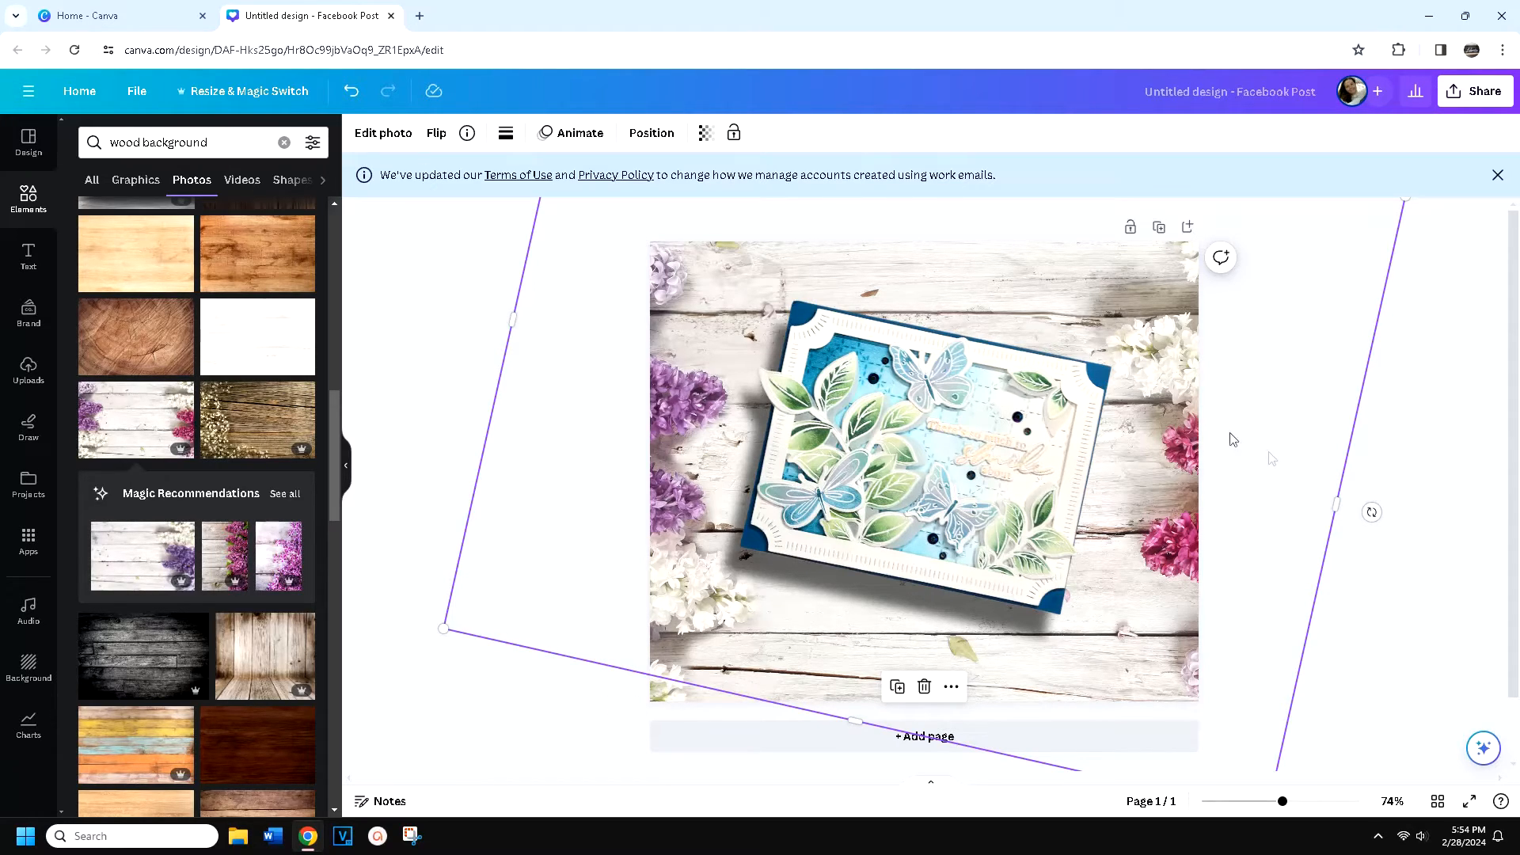
pyautogui.moveTo(1381, 501); pyautogui.dragTo(1349, 541)
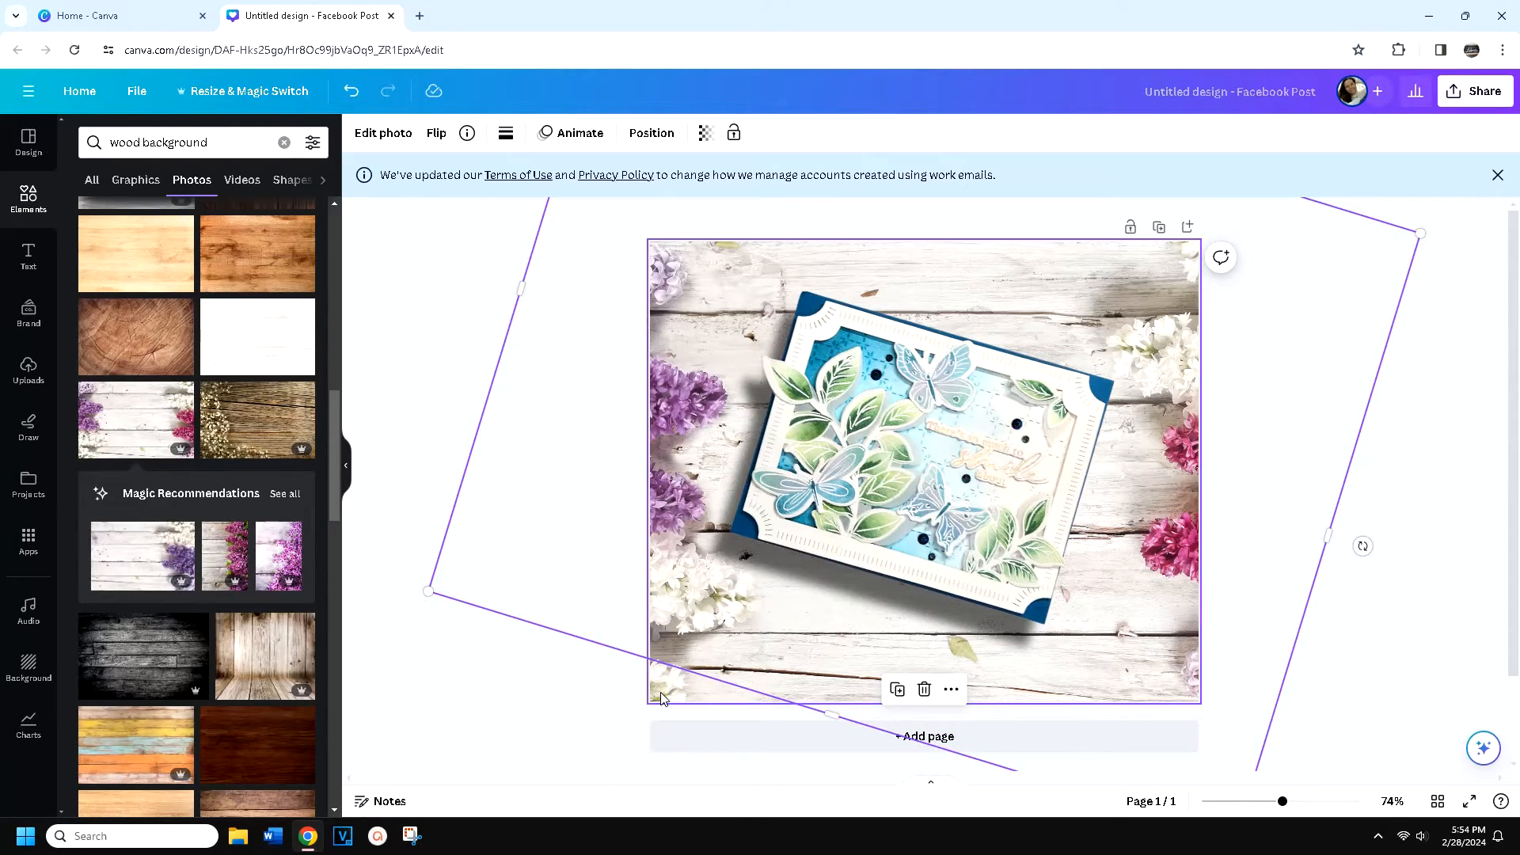
# Rotate the flower background photo to -29.7 in its crop so the planks run diagonally, and shift it within the page
pyautogui.click(661, 692)
pyautogui.doubleClick(660, 692)
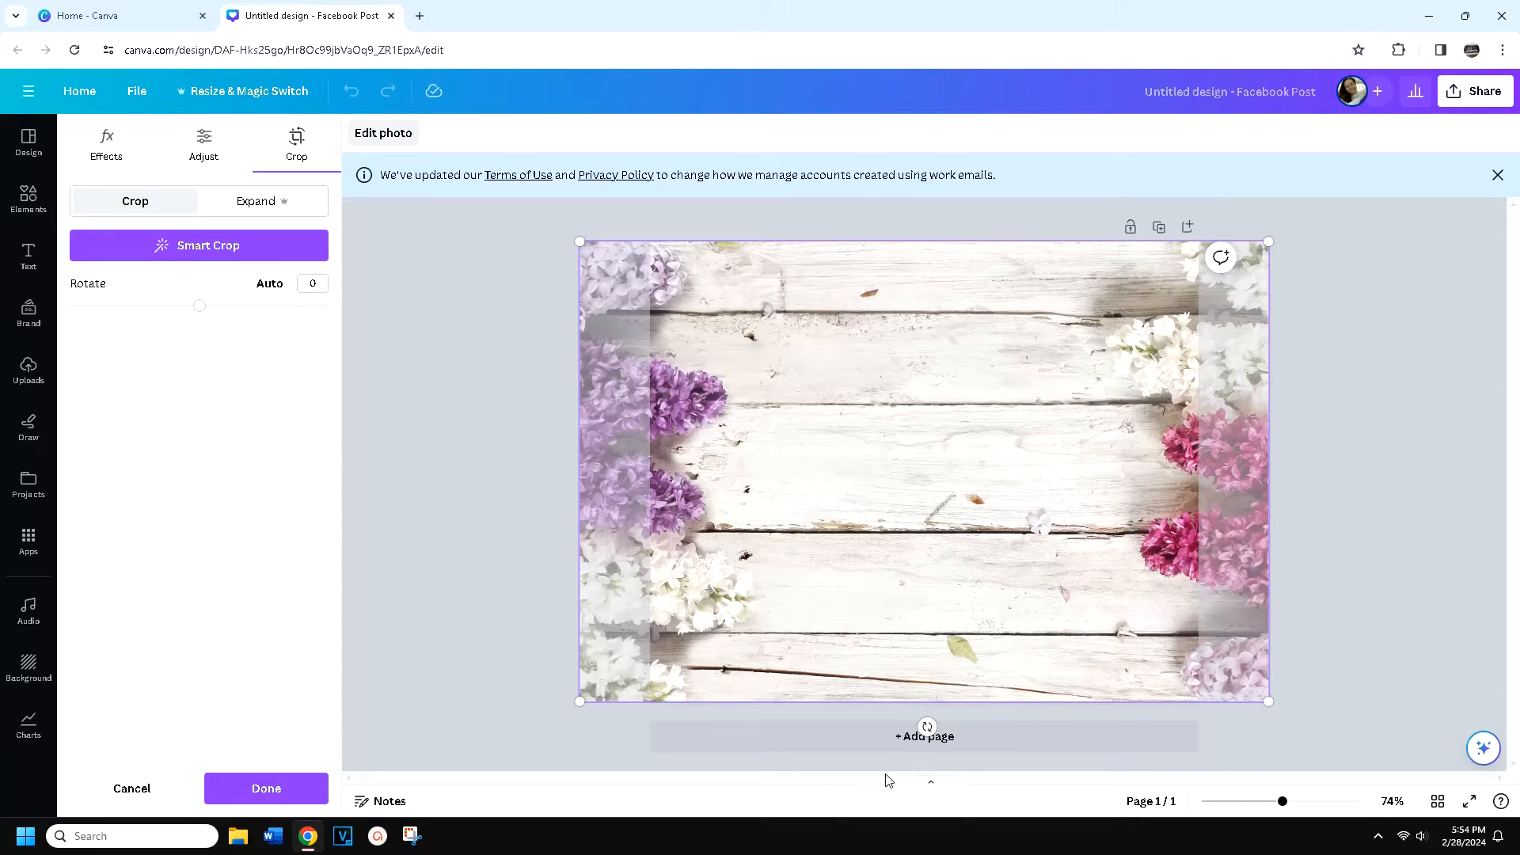
pyautogui.moveTo(926, 726); pyautogui.dragTo(823, 738)
pyautogui.moveTo(840, 490); pyautogui.dragTo(867, 532)
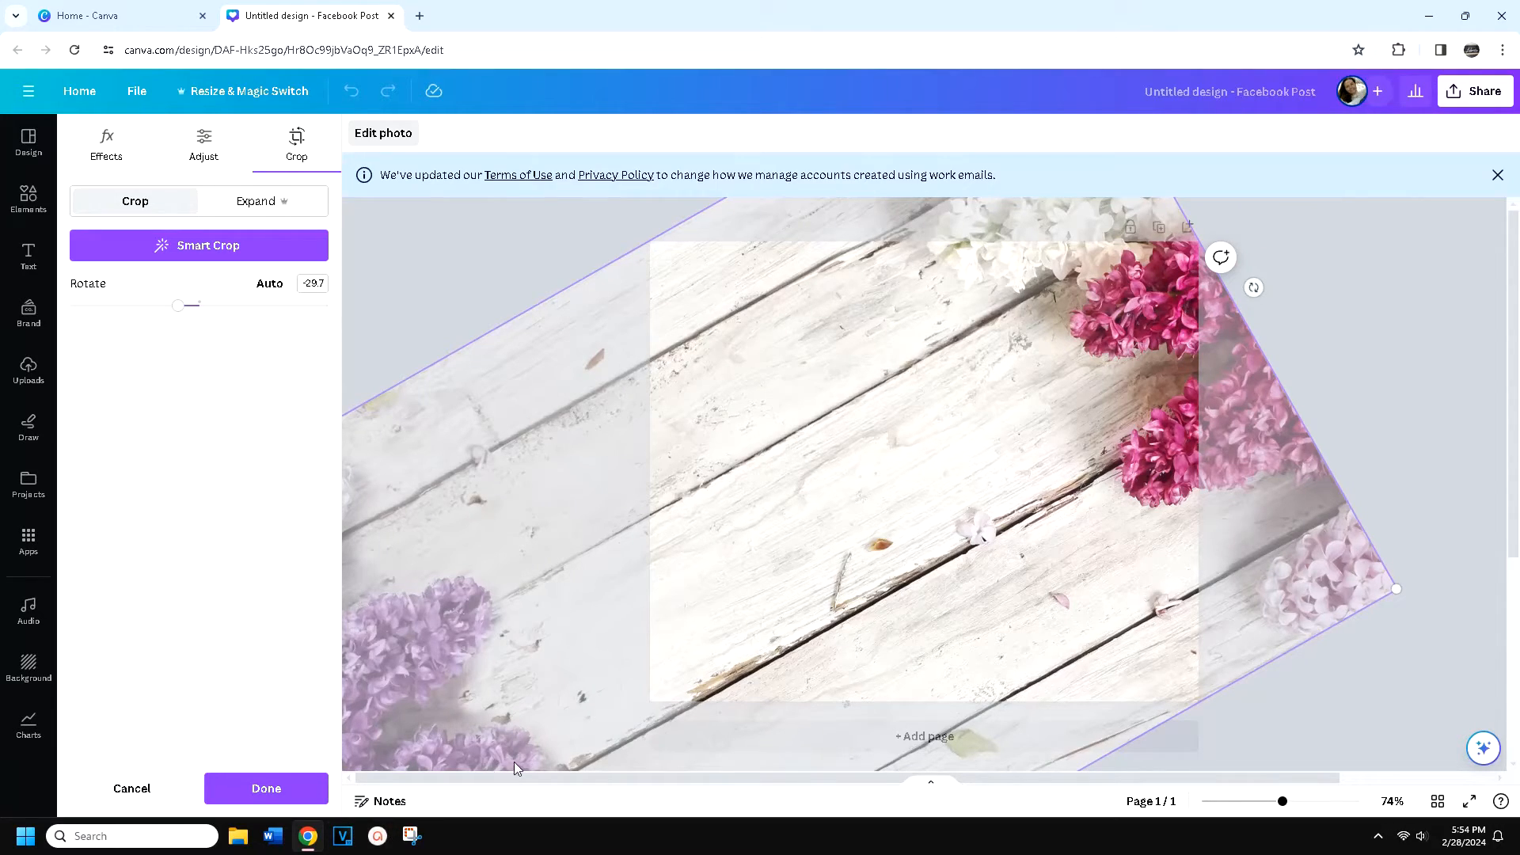
pyautogui.moveTo(724, 573); pyautogui.dragTo(786, 517)
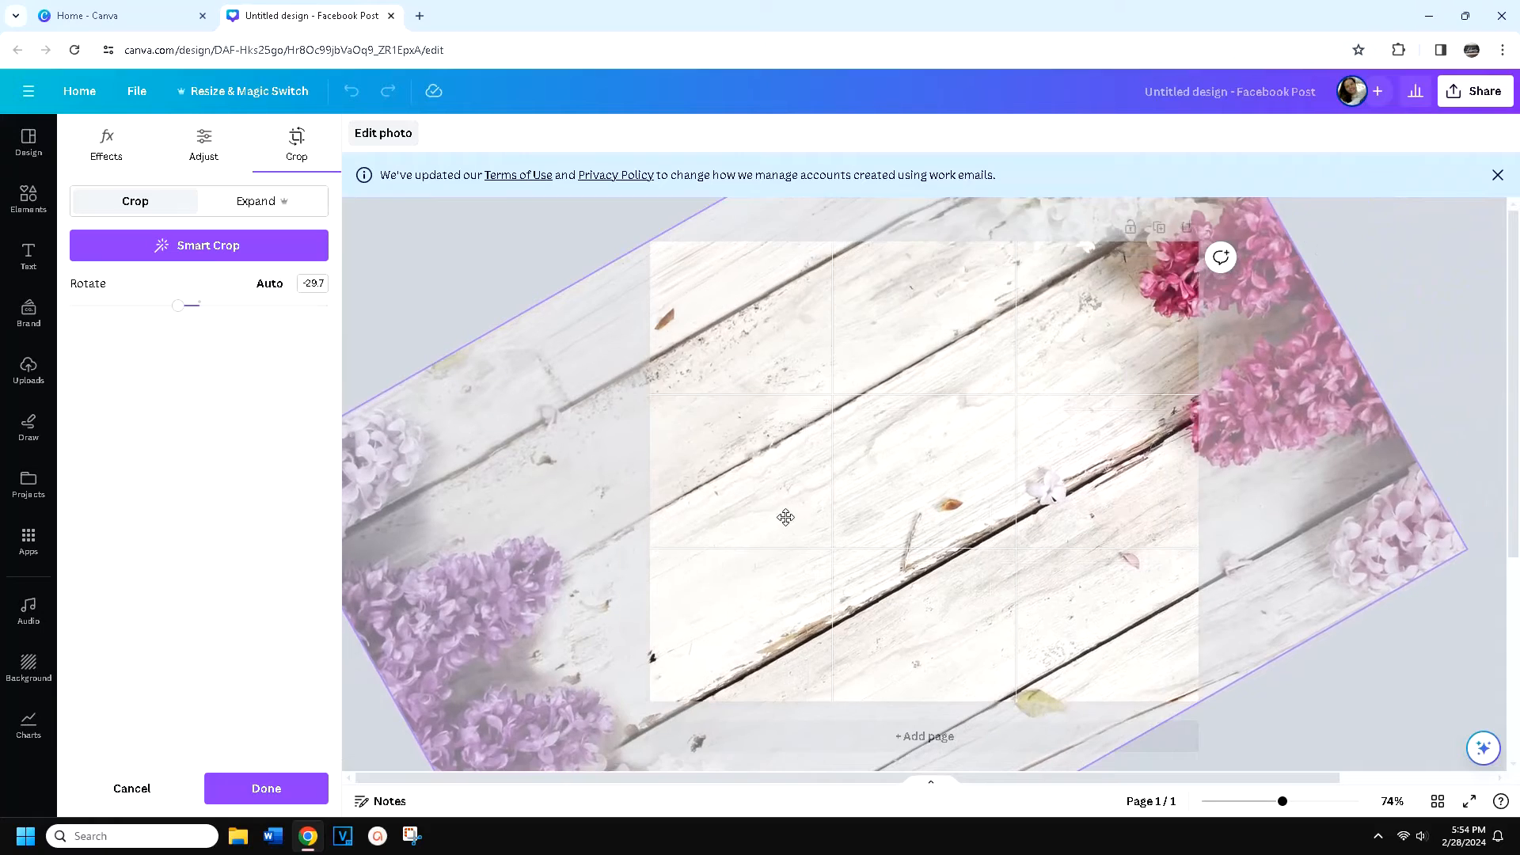
# Enlarge the rotated background photo and position it so white and pink flowers fill the page's upper right corner, applying the crop
pyautogui.scroll(-1, 886, 488)
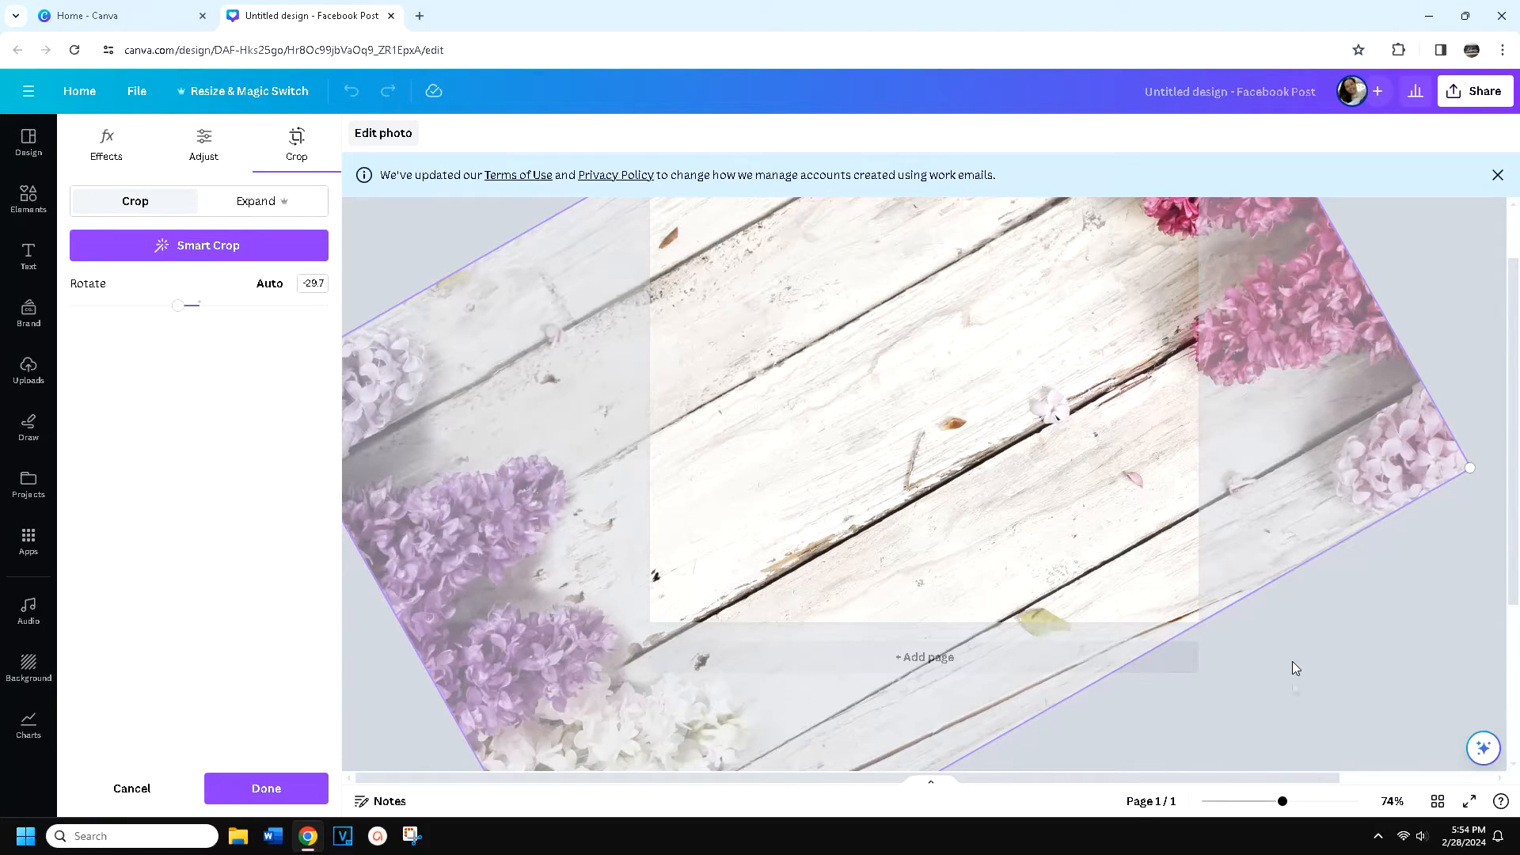
pyautogui.moveTo(1283, 806); pyautogui.dragTo(1255, 806)
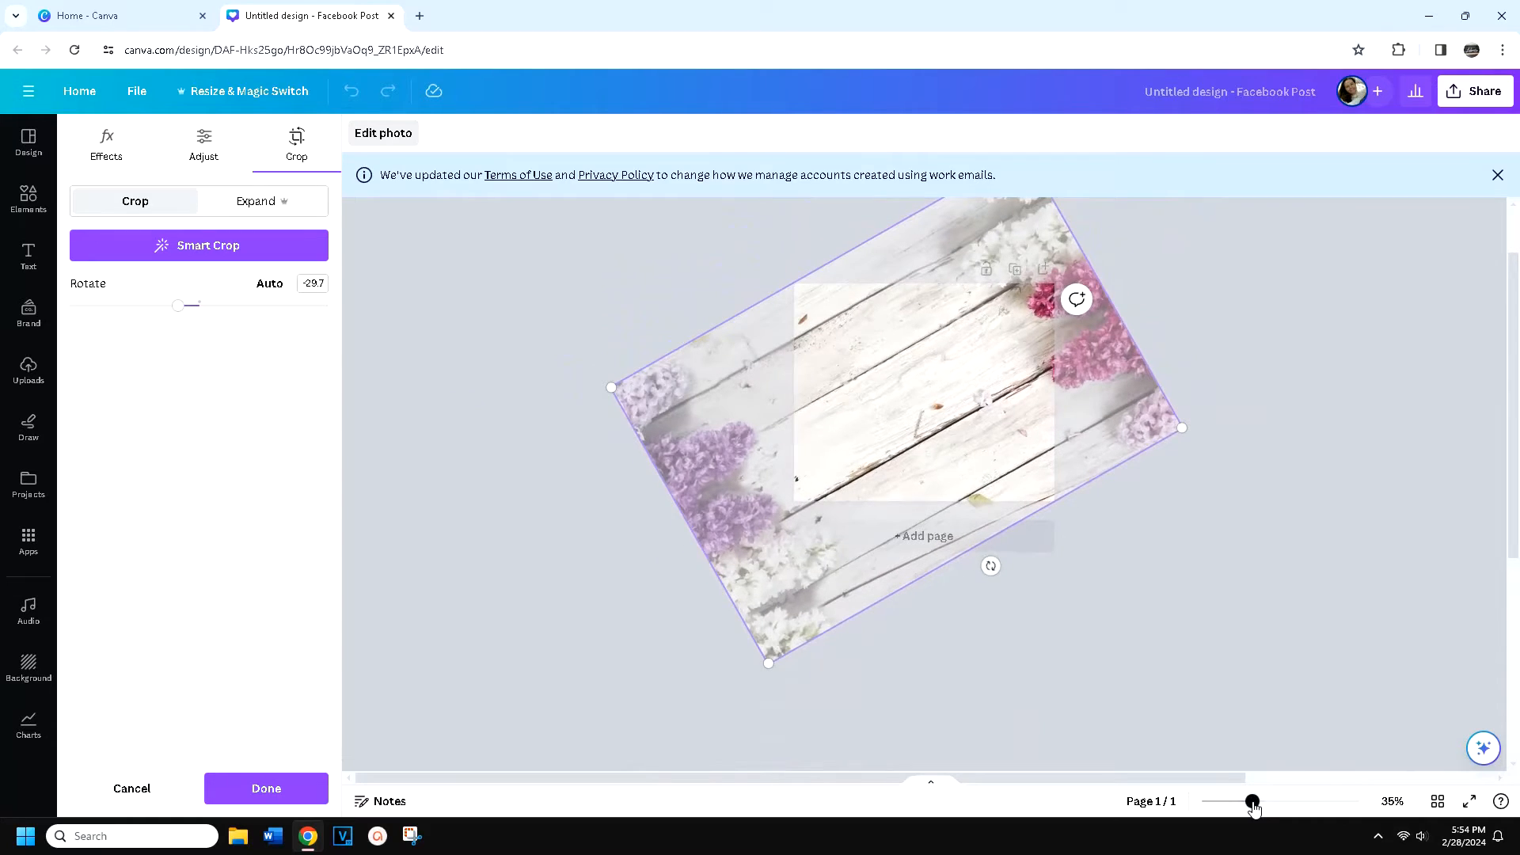
pyautogui.moveTo(759, 683); pyautogui.dragTo(716, 848)
pyautogui.scroll(1, 800, 703)
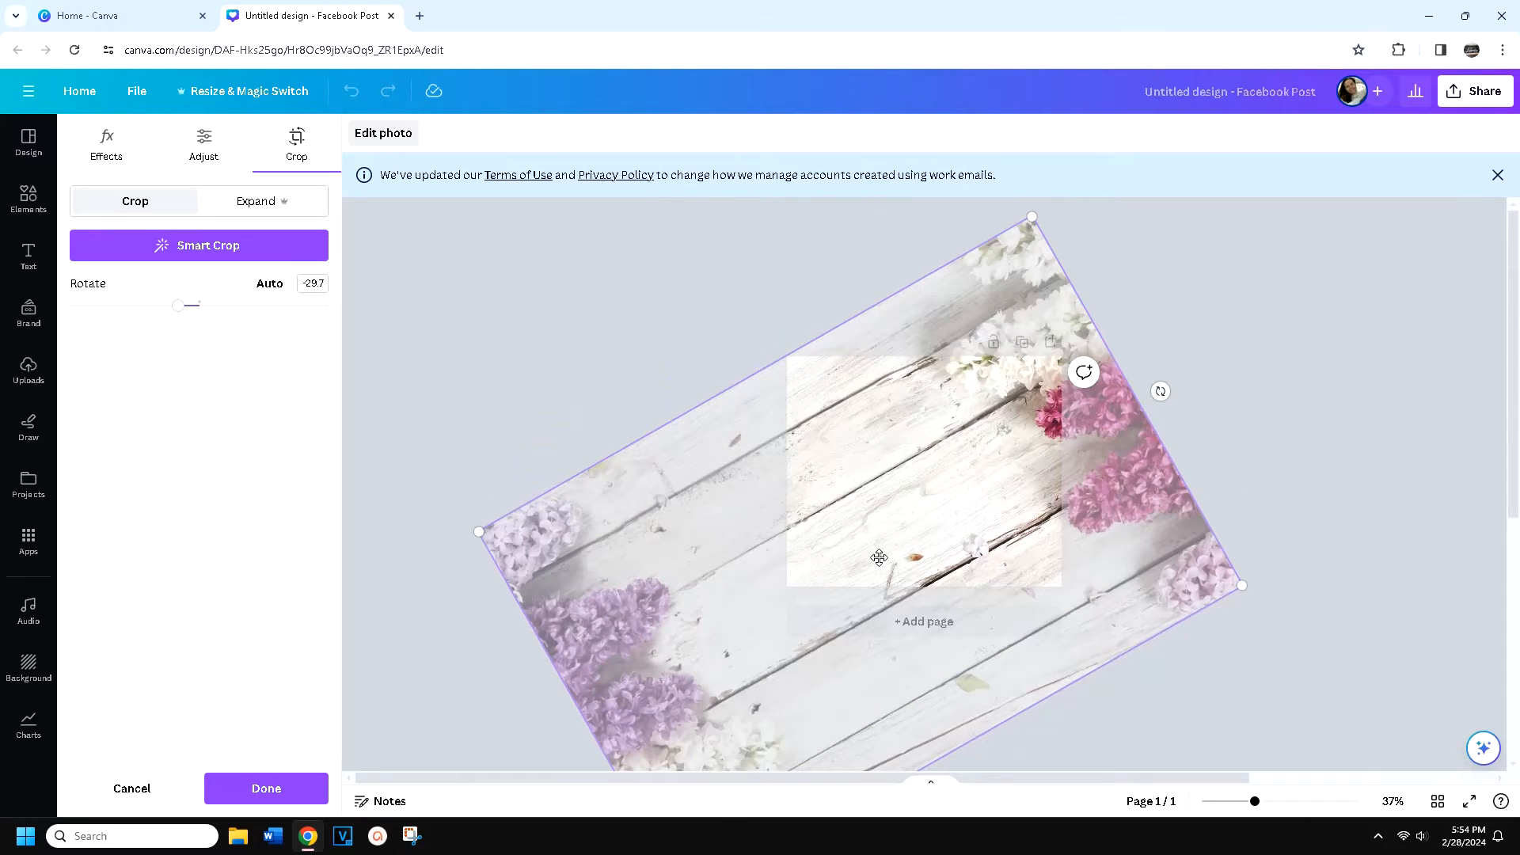
pyautogui.moveTo(890, 507)
pyautogui.mouseDown()
pyautogui.moveTo(866, 536)
pyautogui.moveTo(896, 497)
pyautogui.mouseUp()
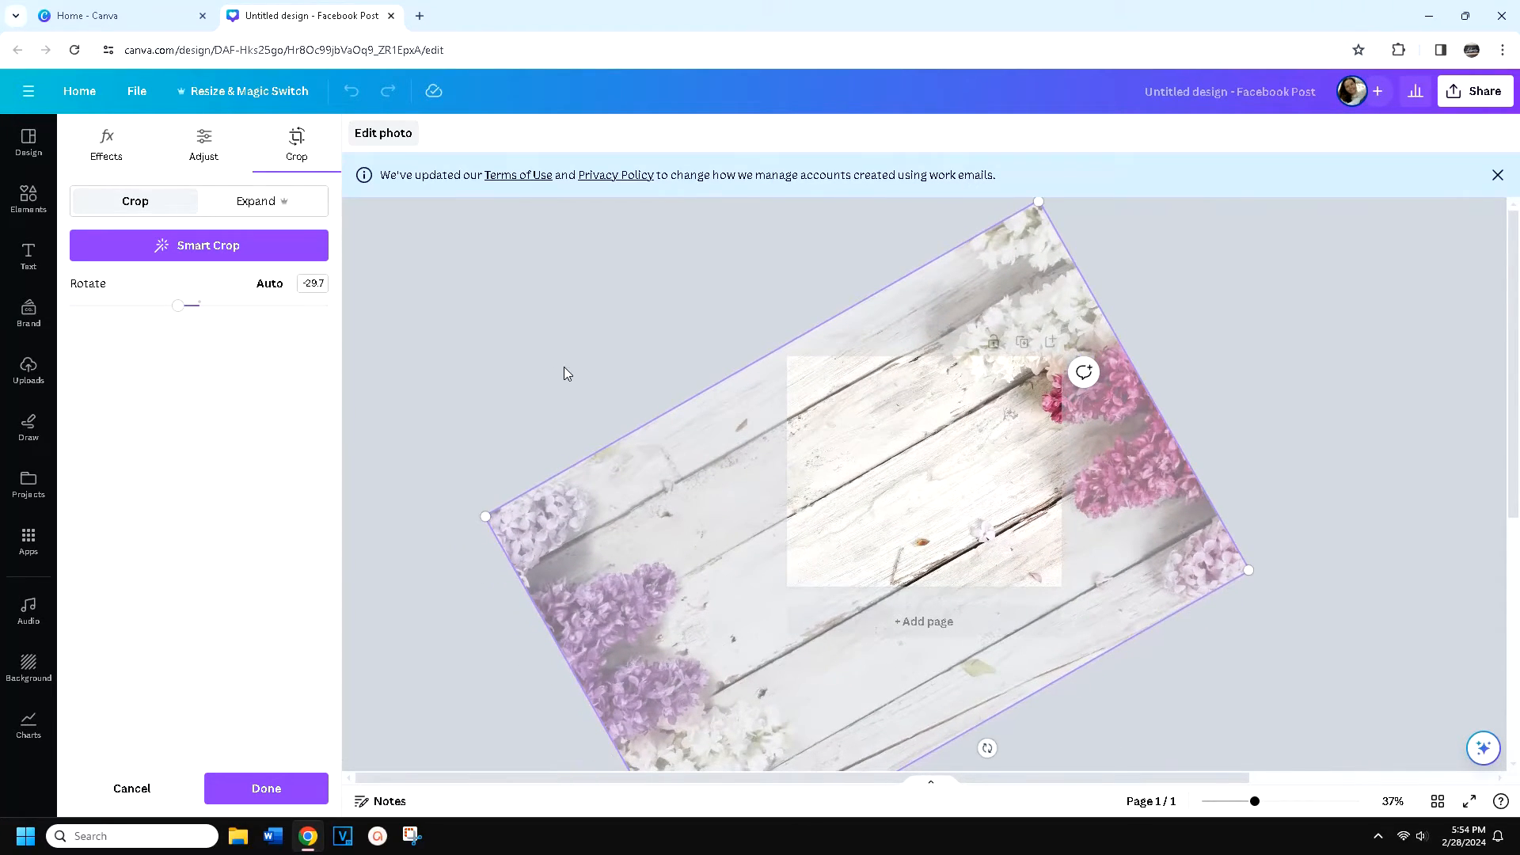
pyautogui.moveTo(952, 449); pyautogui.dragTo(933, 492)
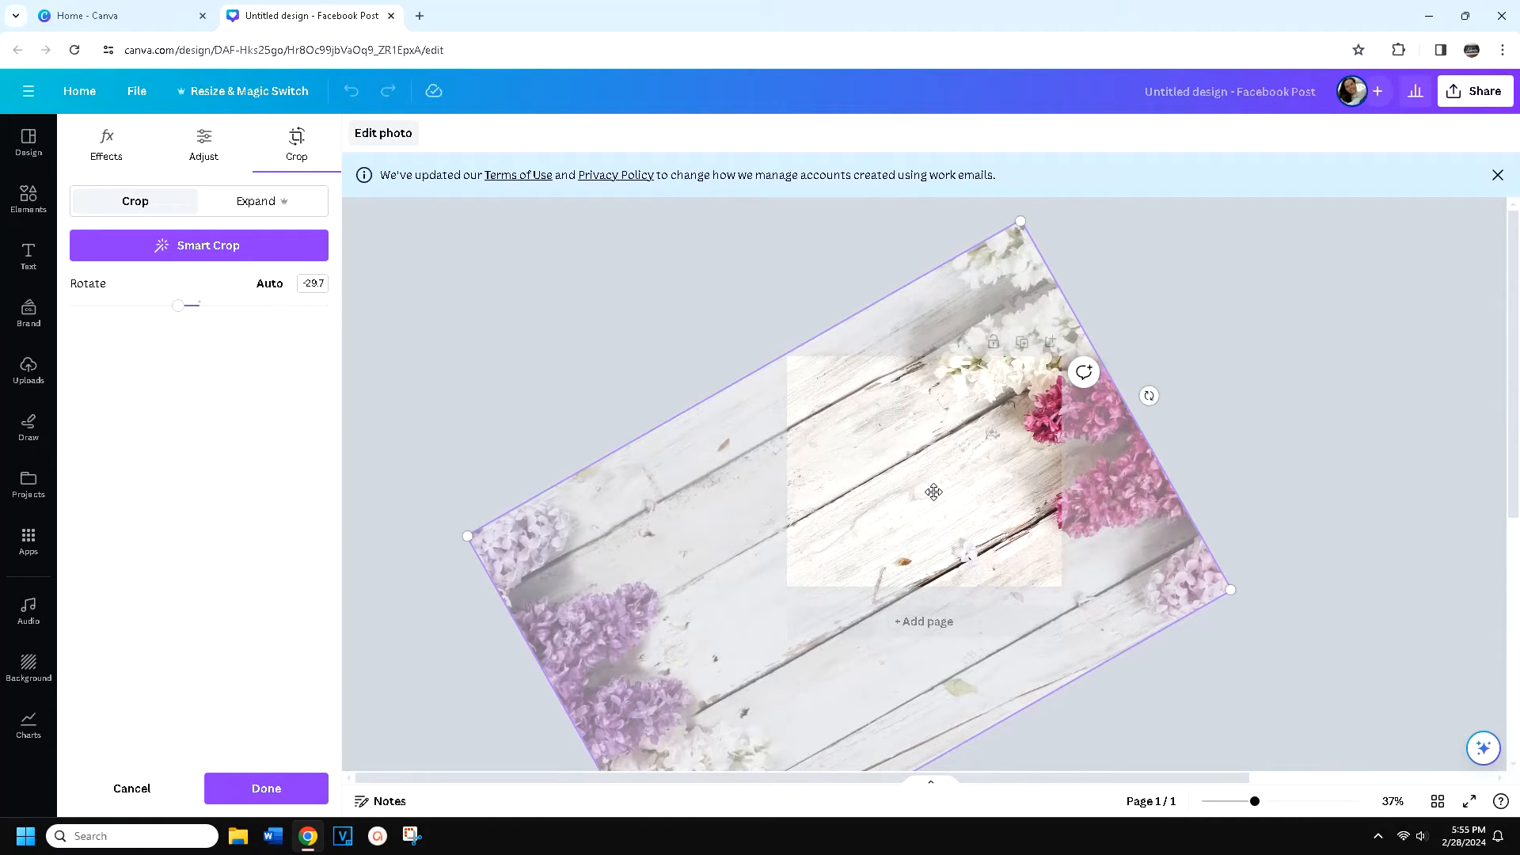
pyautogui.click(1259, 285)
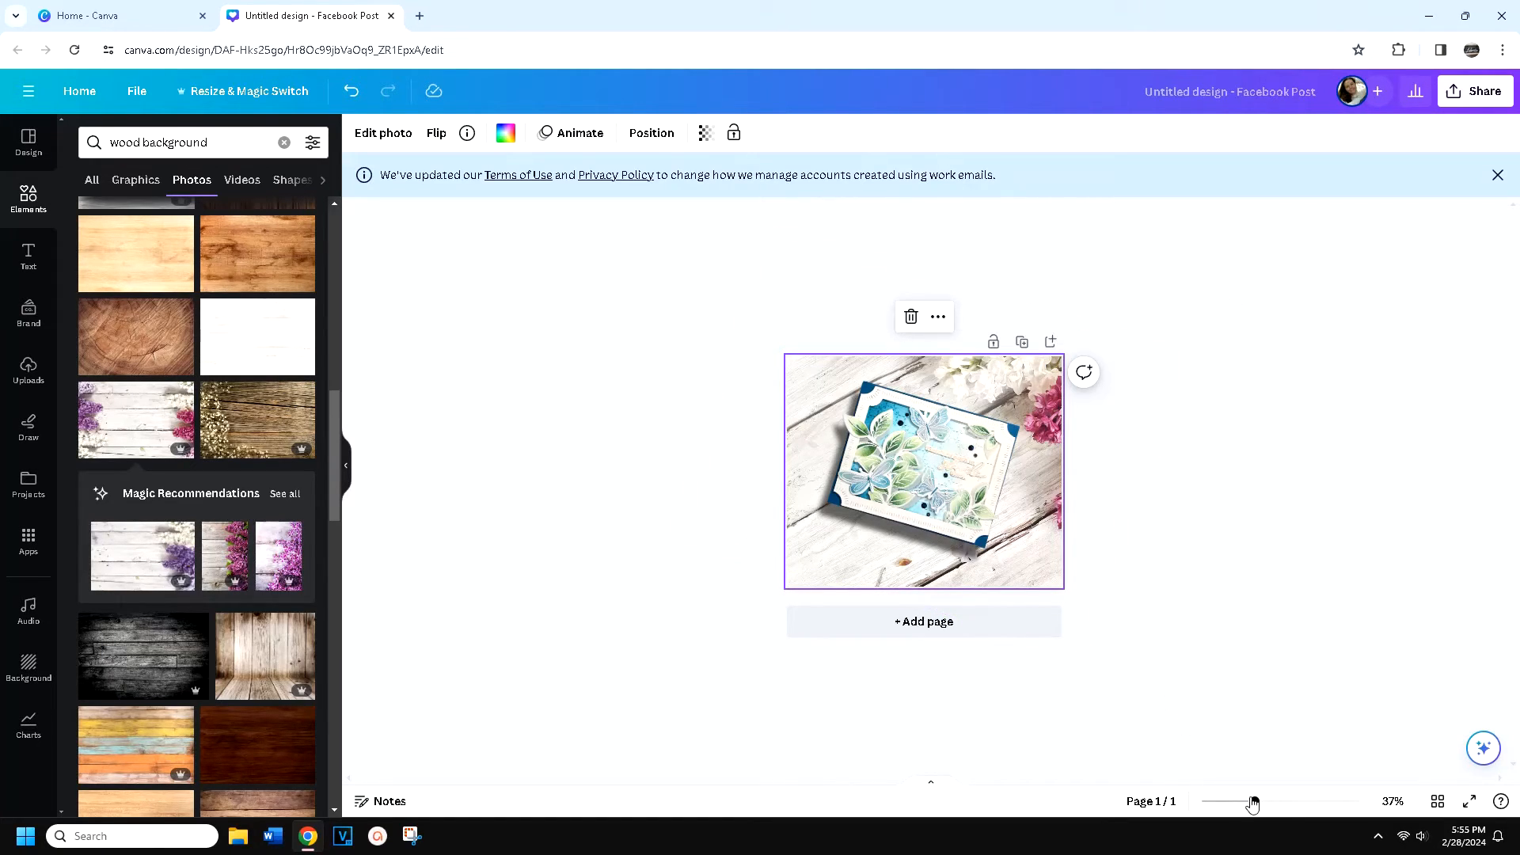
# Rotate the card photo by -1.4 within its crop frame and apply the crop
pyautogui.moveTo(1256, 801); pyautogui.dragTo(1278, 802)
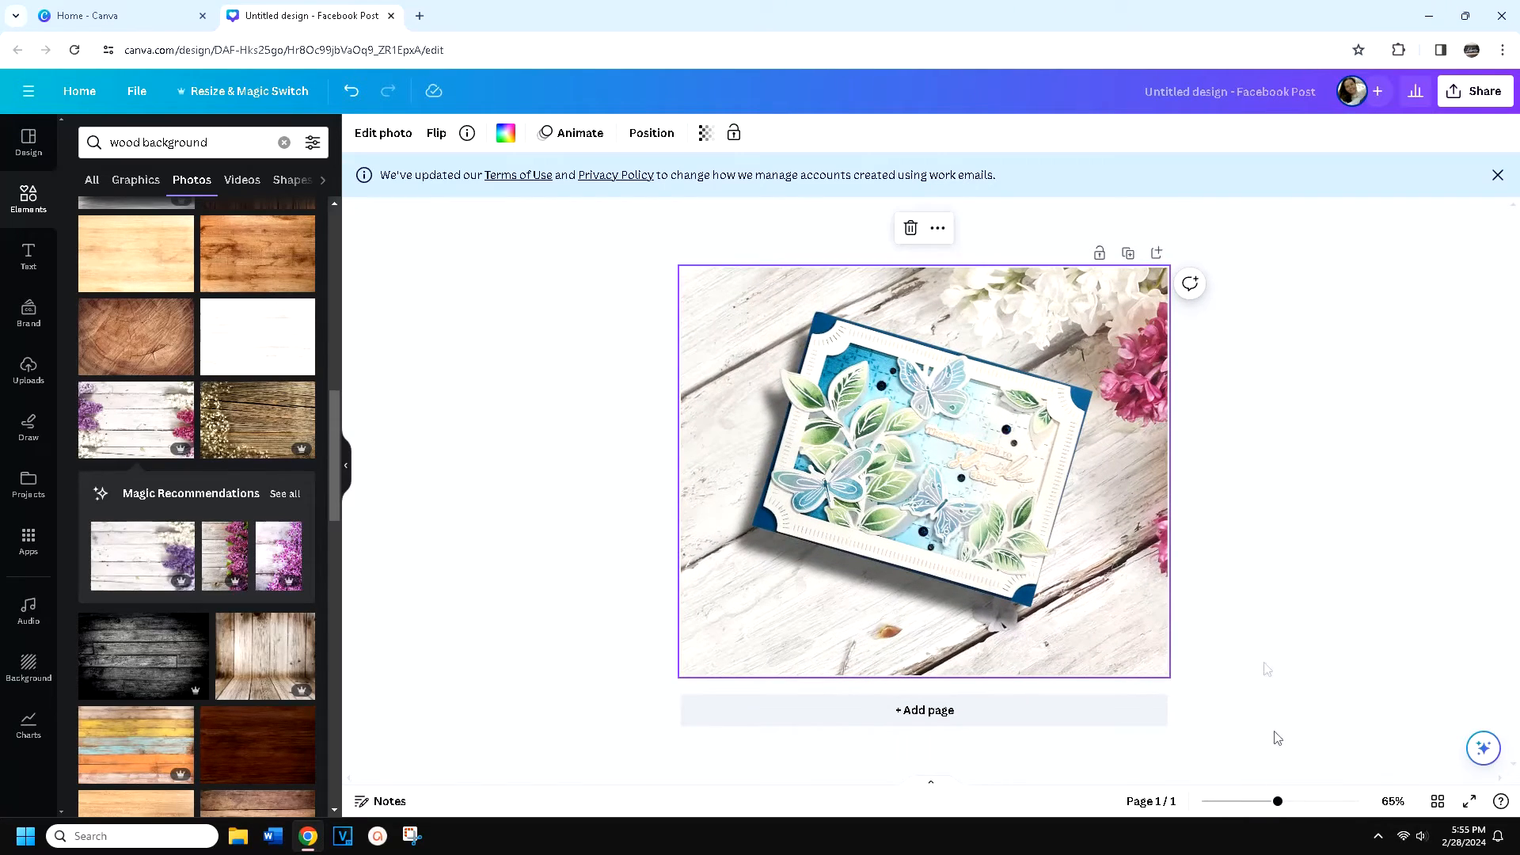
pyautogui.doubleClick(796, 466)
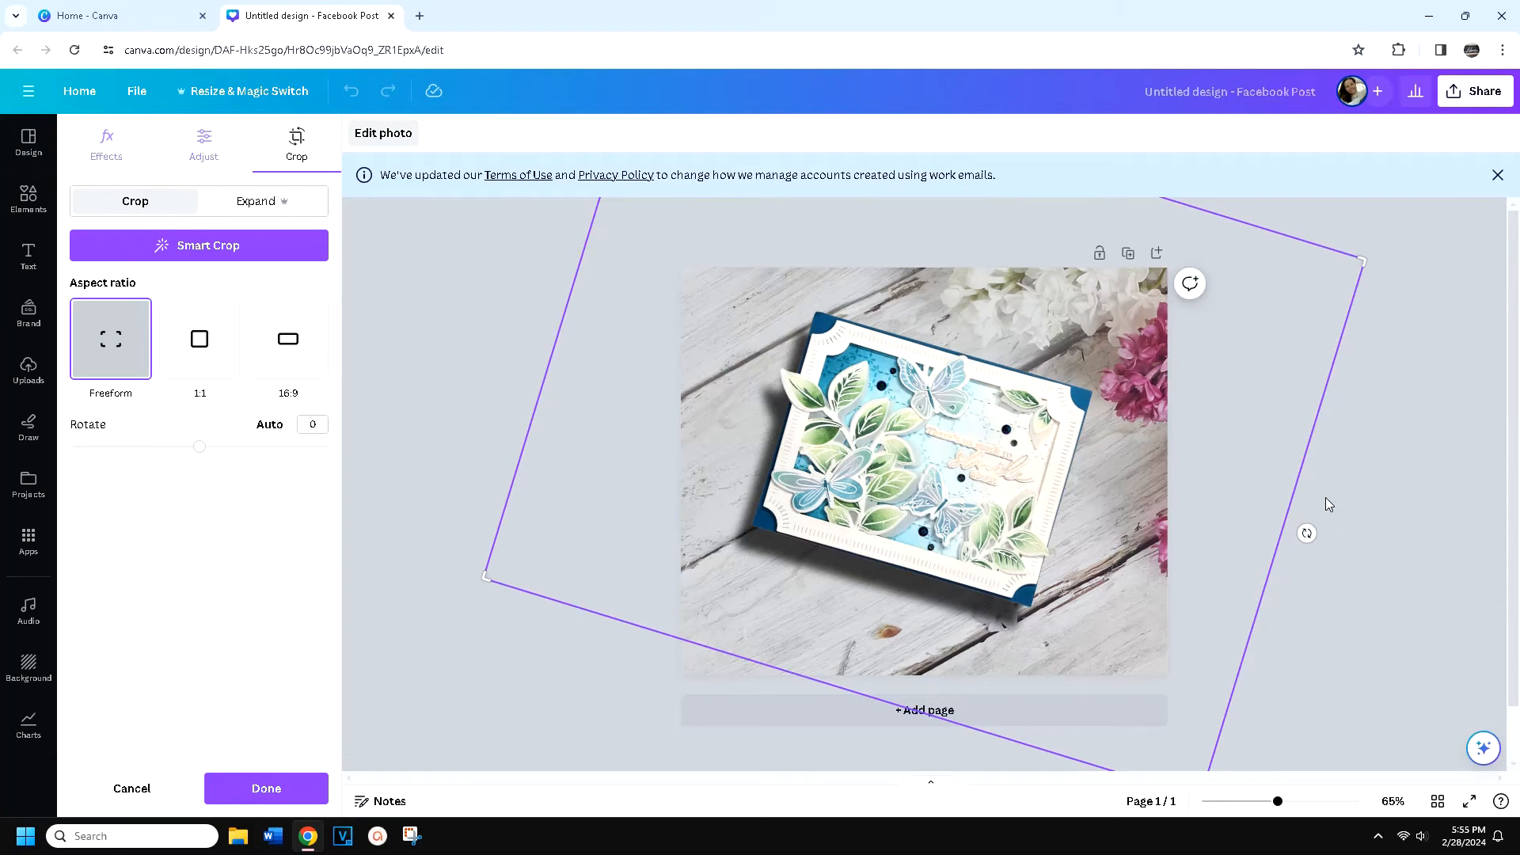
pyautogui.moveTo(1307, 533)
pyautogui.mouseDown()
pyautogui.moveTo(1320, 507)
pyautogui.moveTo(1310, 520)
pyautogui.mouseUp()
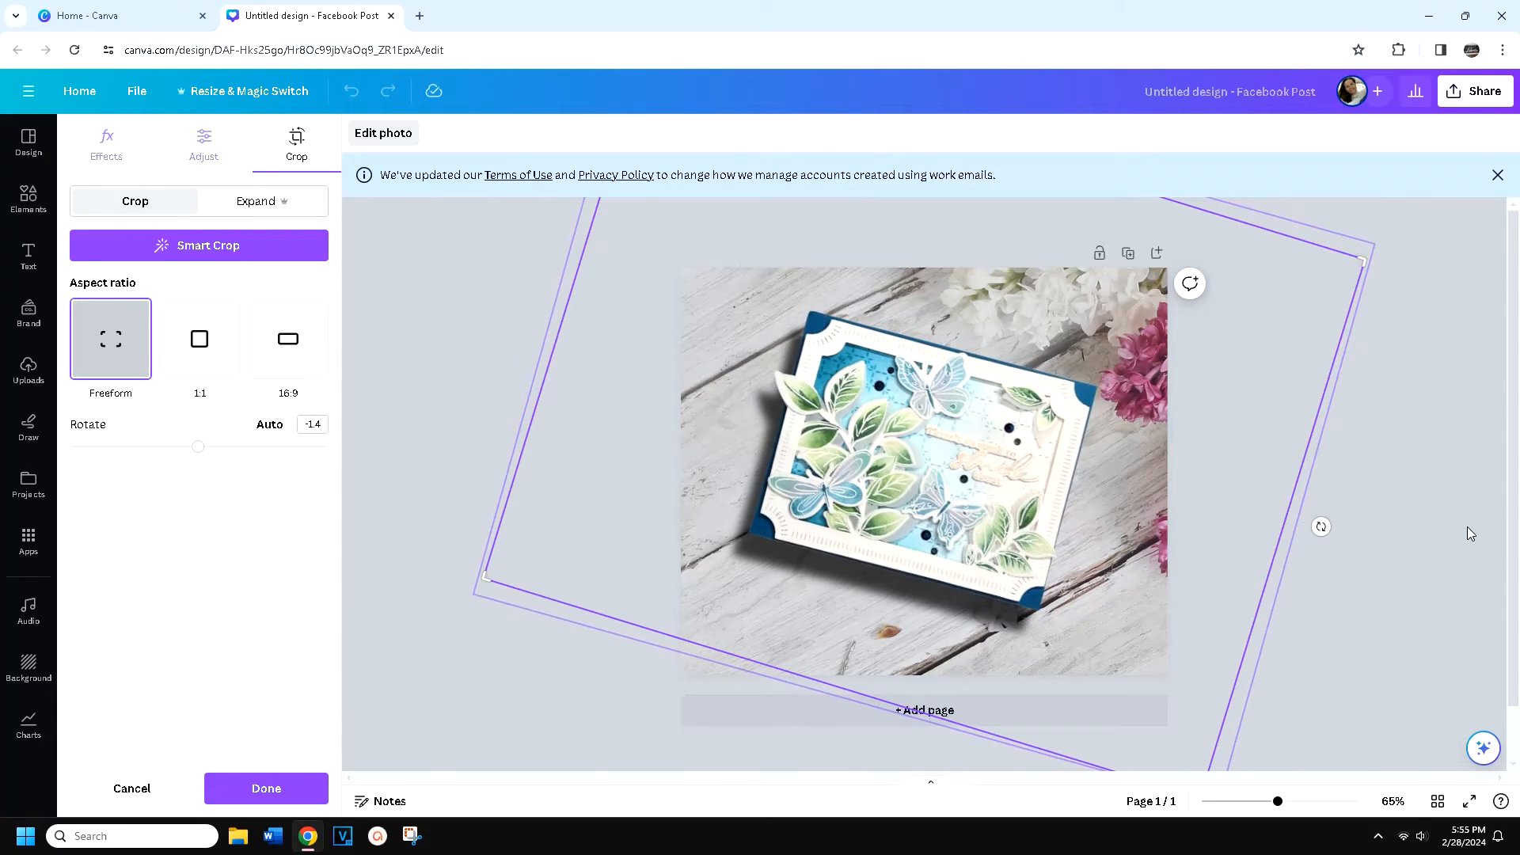
pyautogui.click(1466, 526)
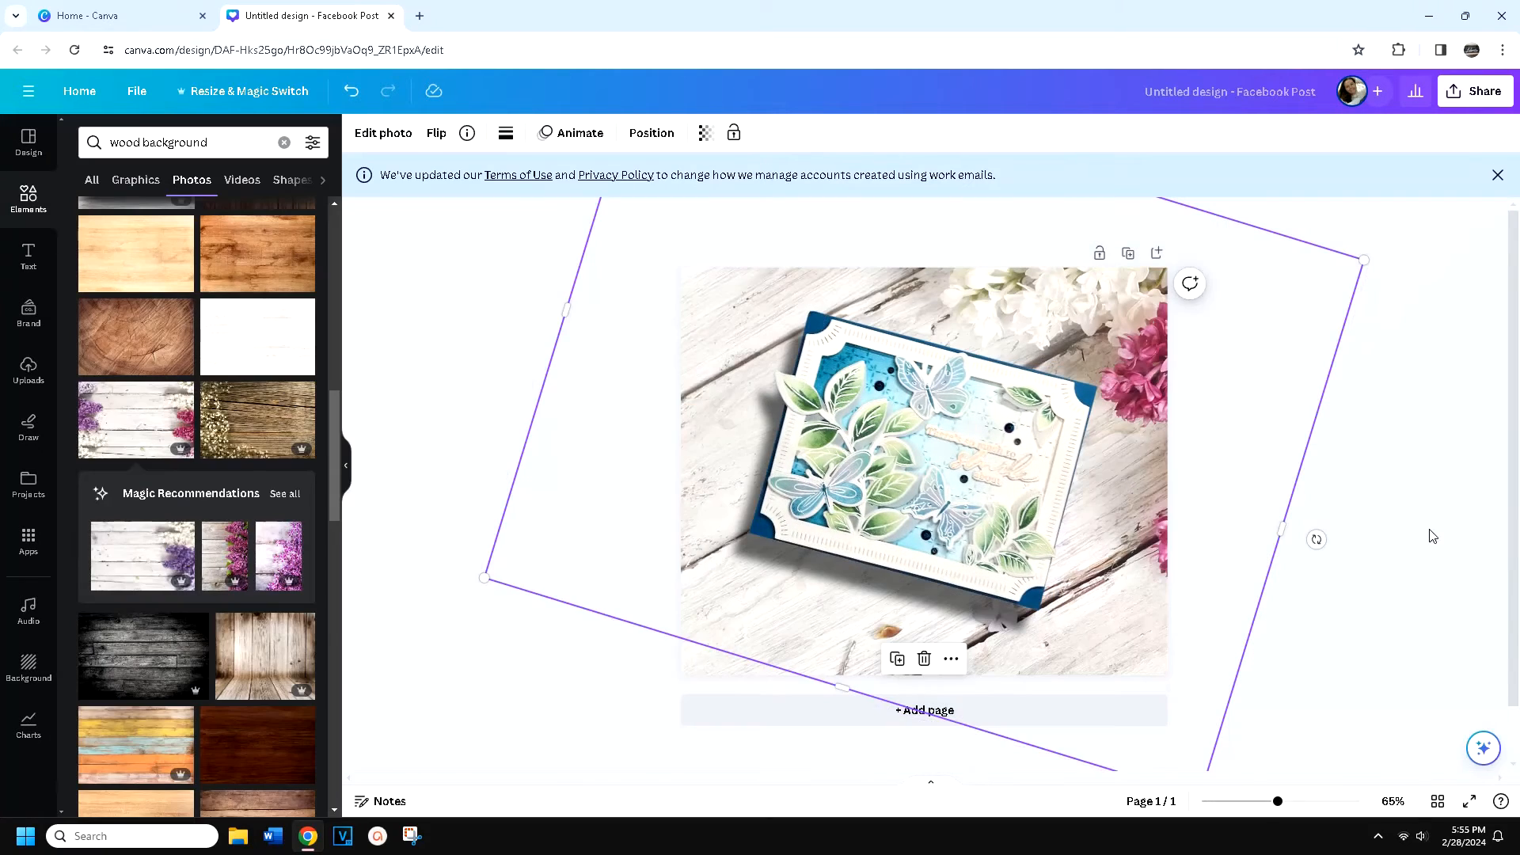
# Reduce the card's drop shadow intensity to 26
pyautogui.doubleClick(897, 500)
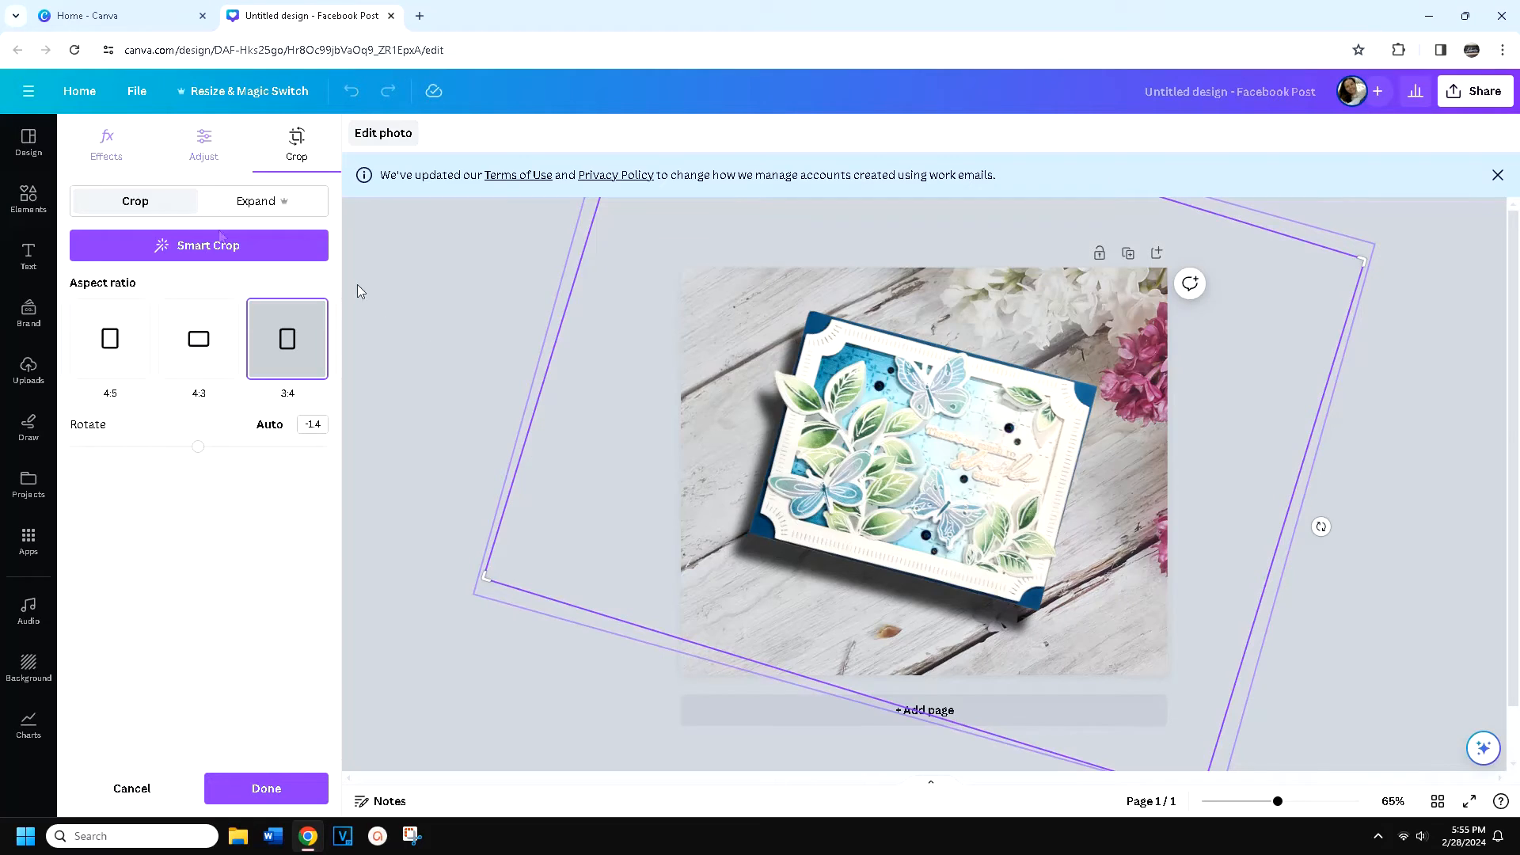
pyautogui.click(119, 149)
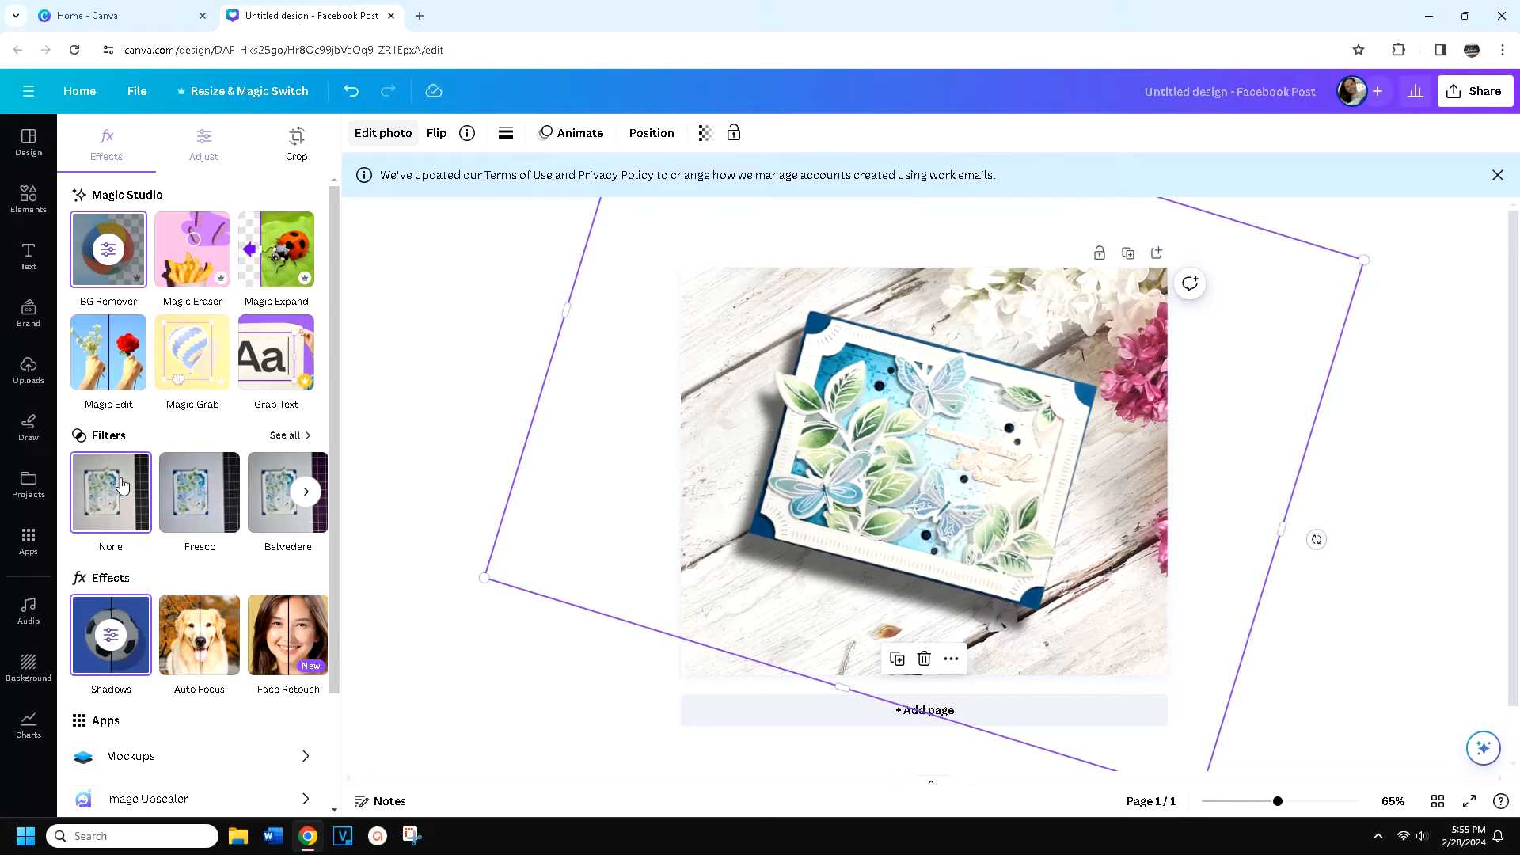
pyautogui.click(109, 631)
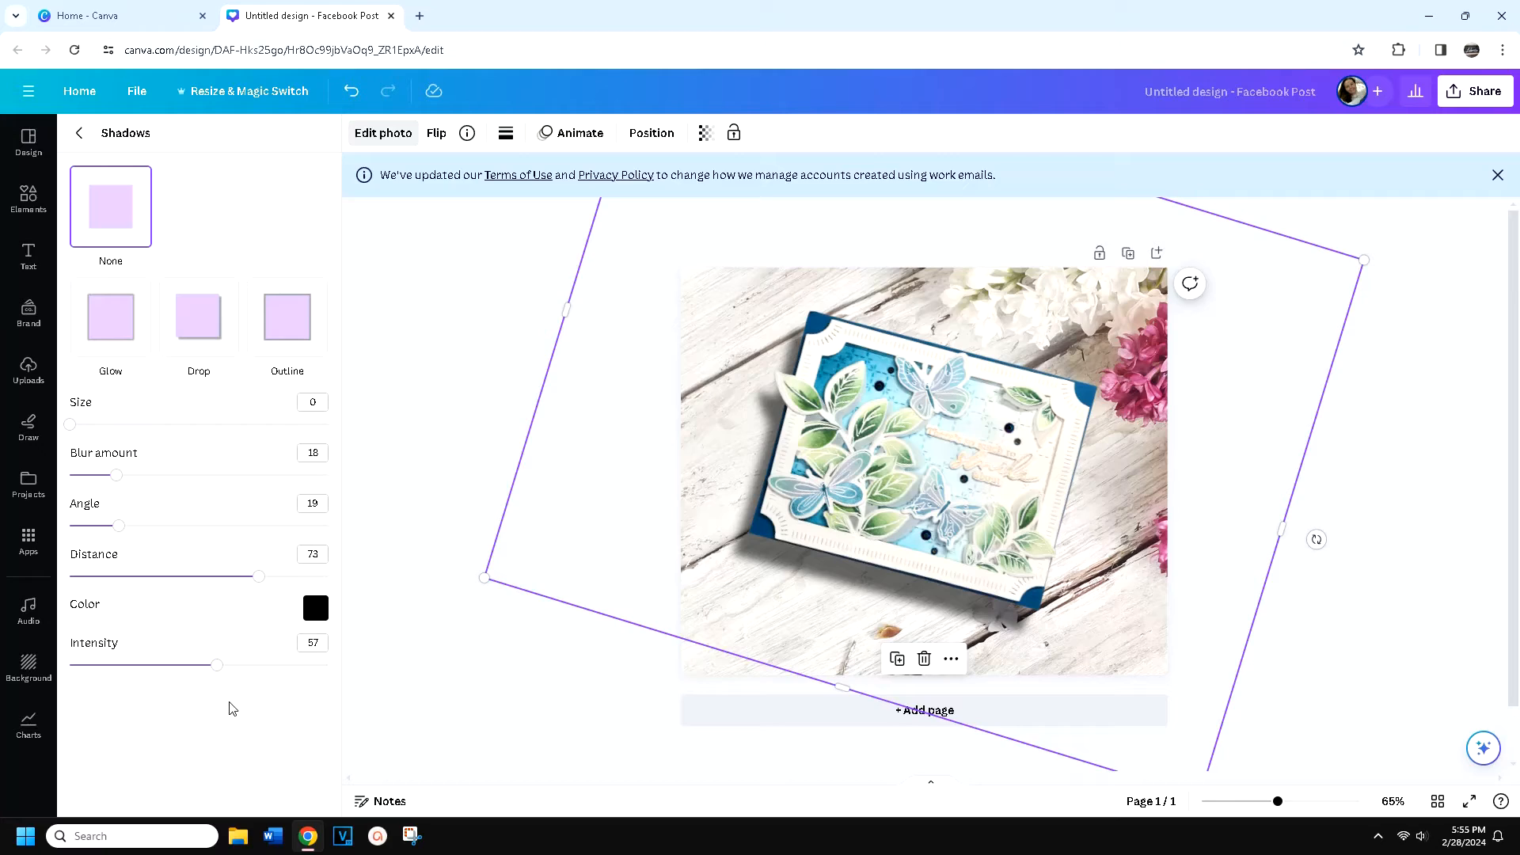
pyautogui.moveTo(220, 674); pyautogui.dragTo(139, 681)
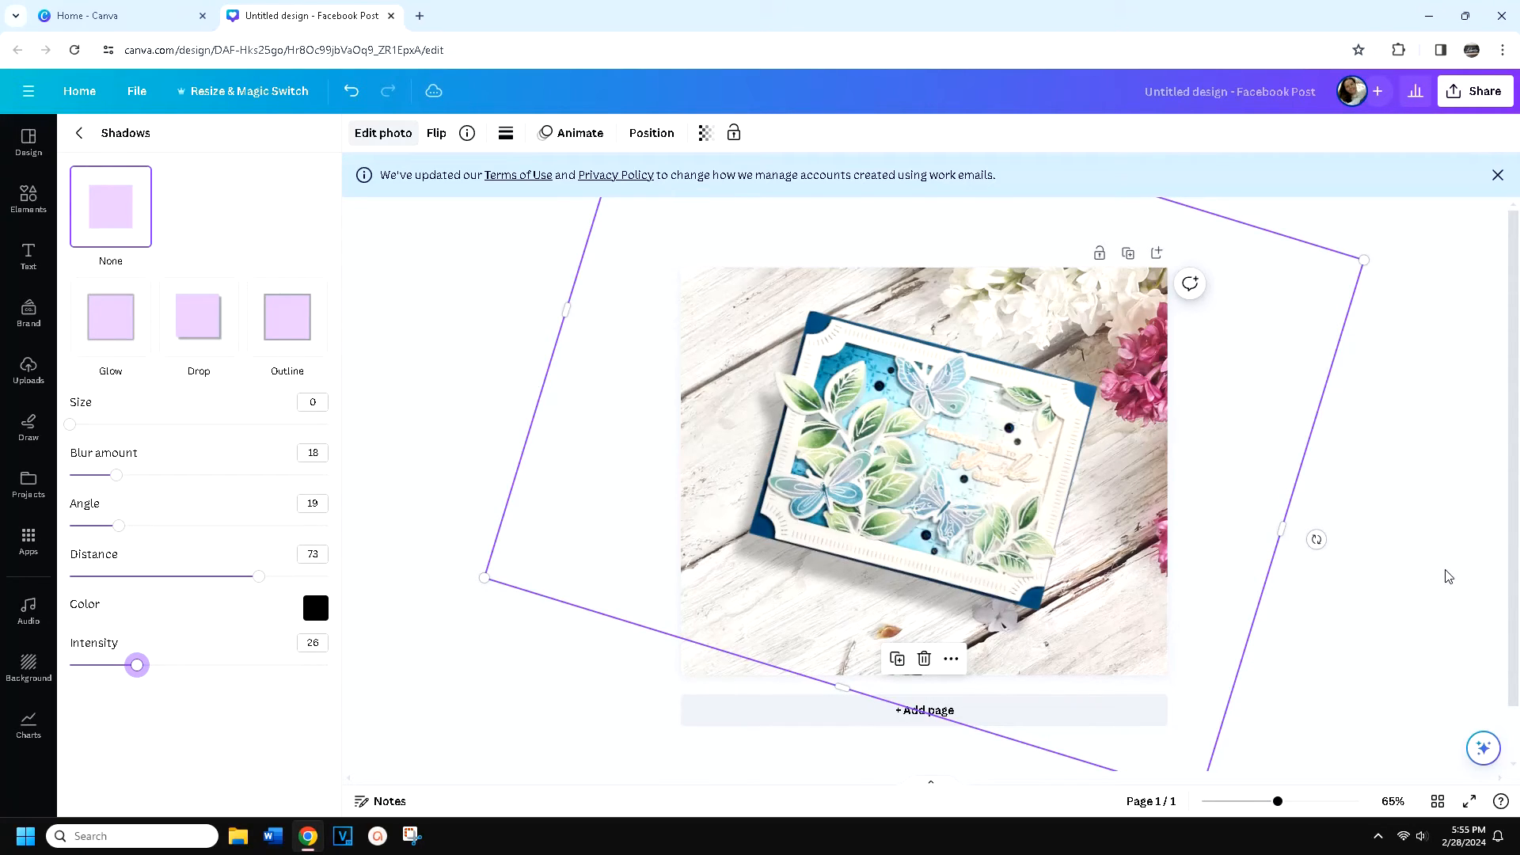
pyautogui.click(1450, 569)
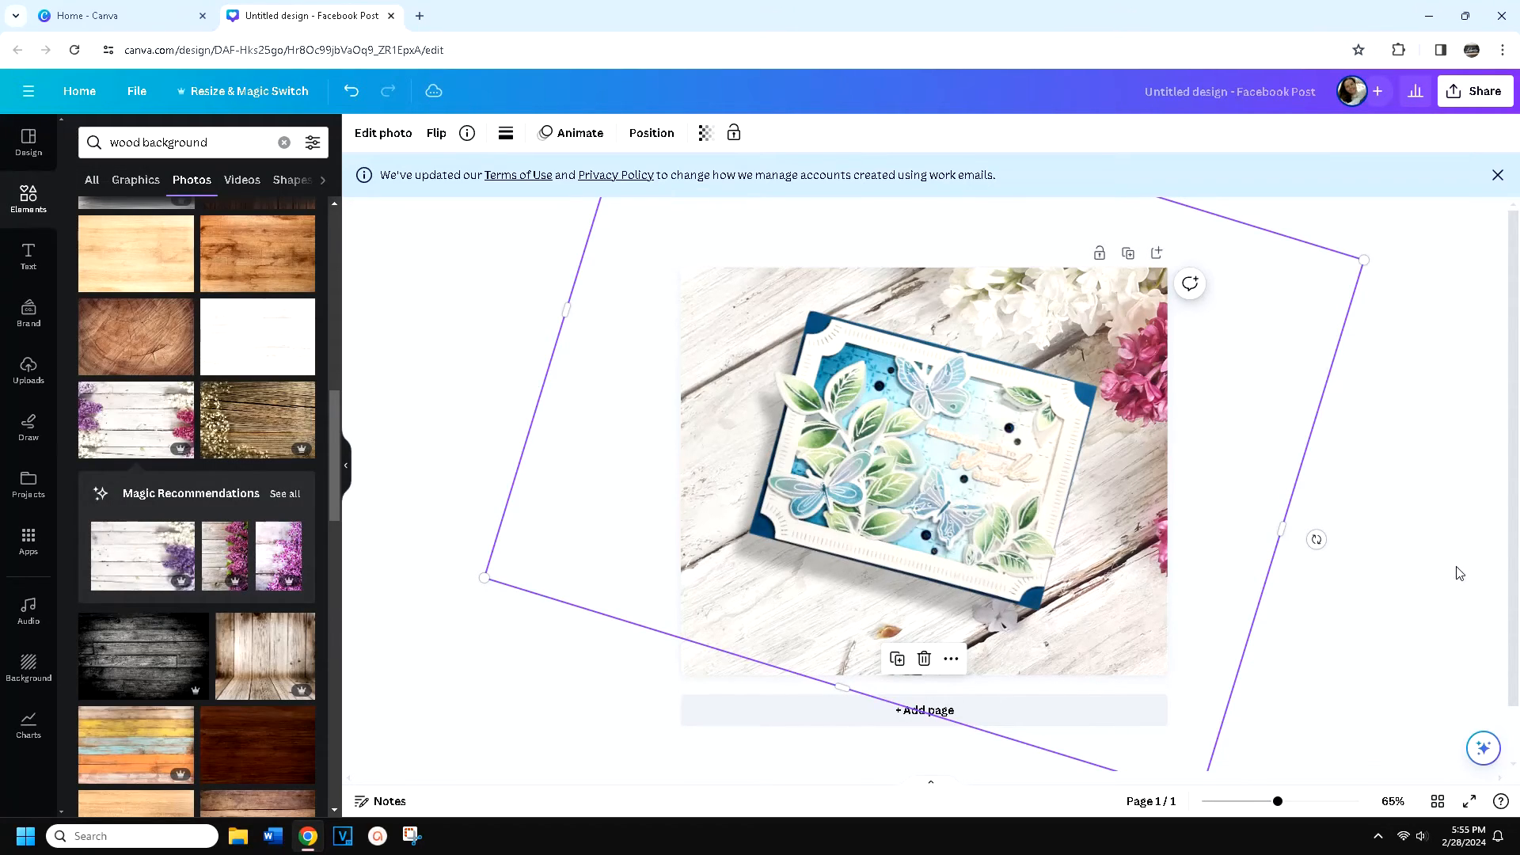
pyautogui.click(1478, 544)
# Enlarge the card cutout slightly and reposition it a little further left on the diagonal wood background
pyautogui.click(1066, 478)
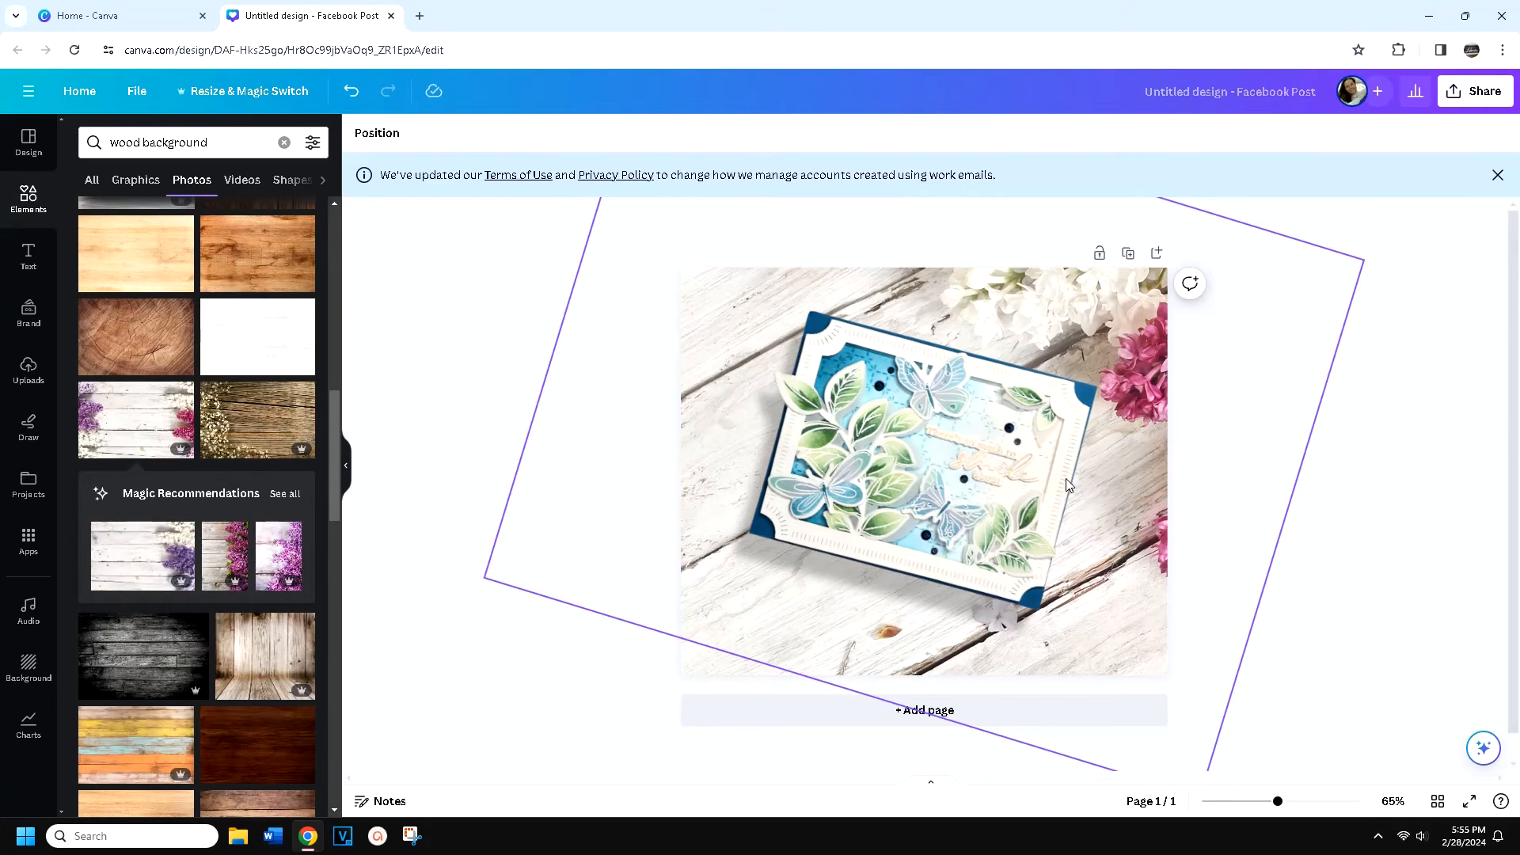
pyautogui.moveTo(925, 486); pyautogui.dragTo(912, 494)
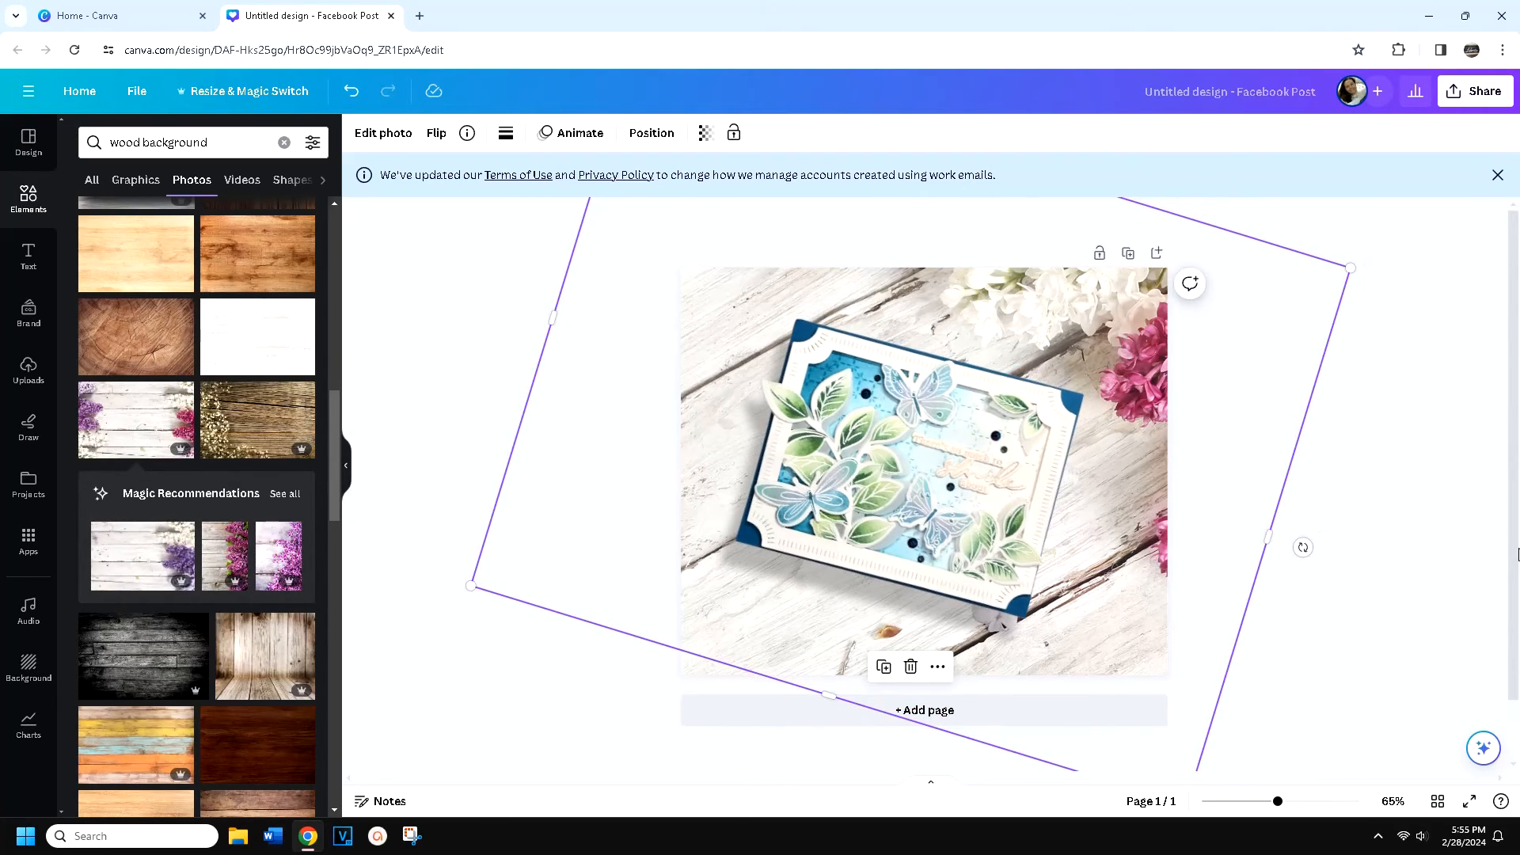
pyautogui.click(1447, 538)
pyautogui.click(1058, 448)
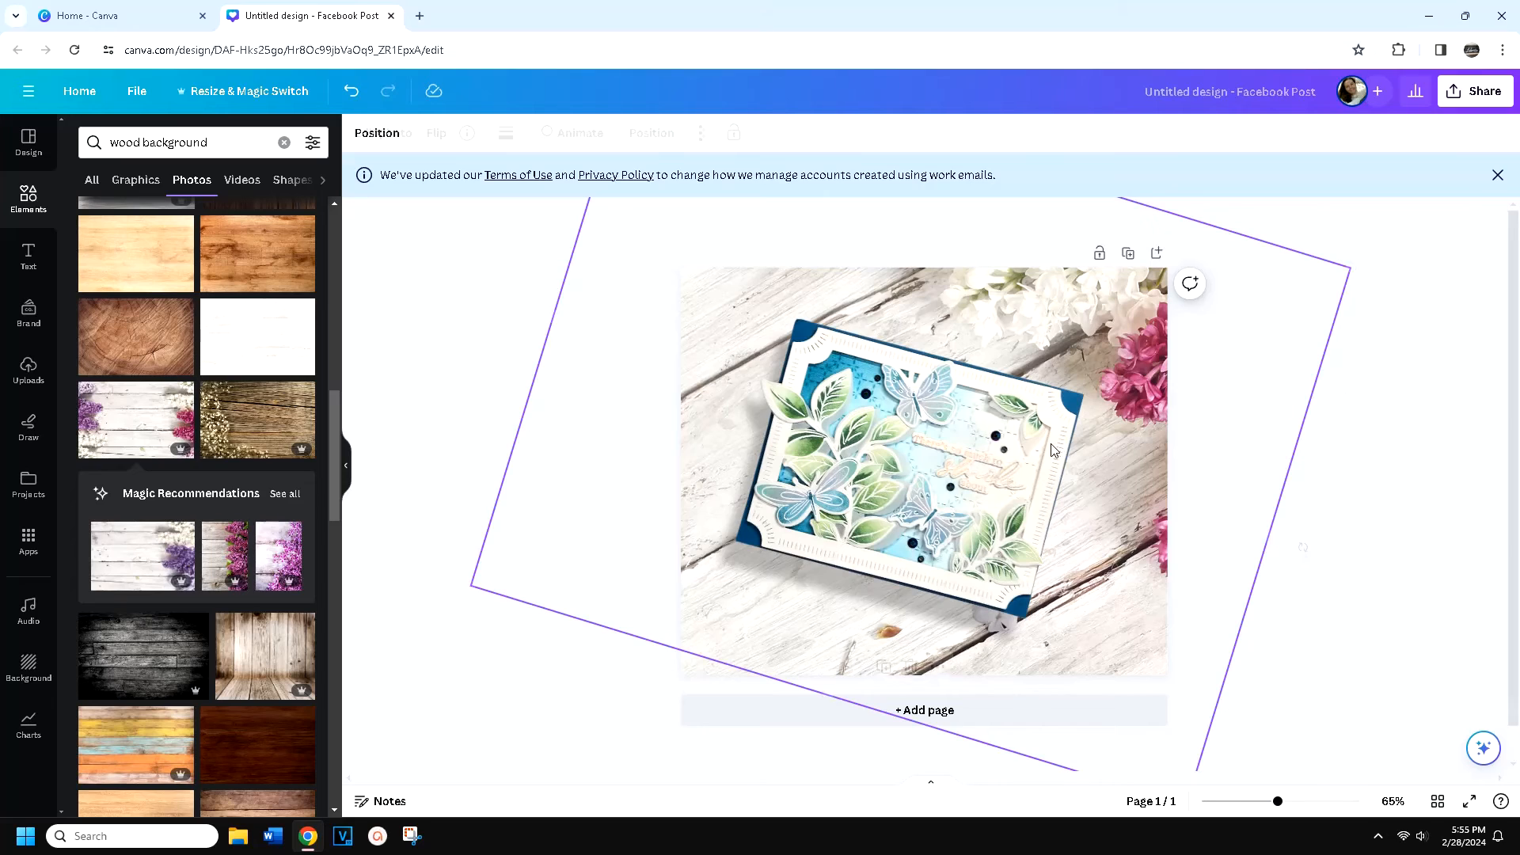
pyautogui.moveTo(1359, 262); pyautogui.dragTo(1398, 251)
pyautogui.moveTo(1039, 409)
pyautogui.mouseDown()
pyautogui.moveTo(1014, 417)
pyautogui.moveTo(1016, 404)
pyautogui.mouseUp()
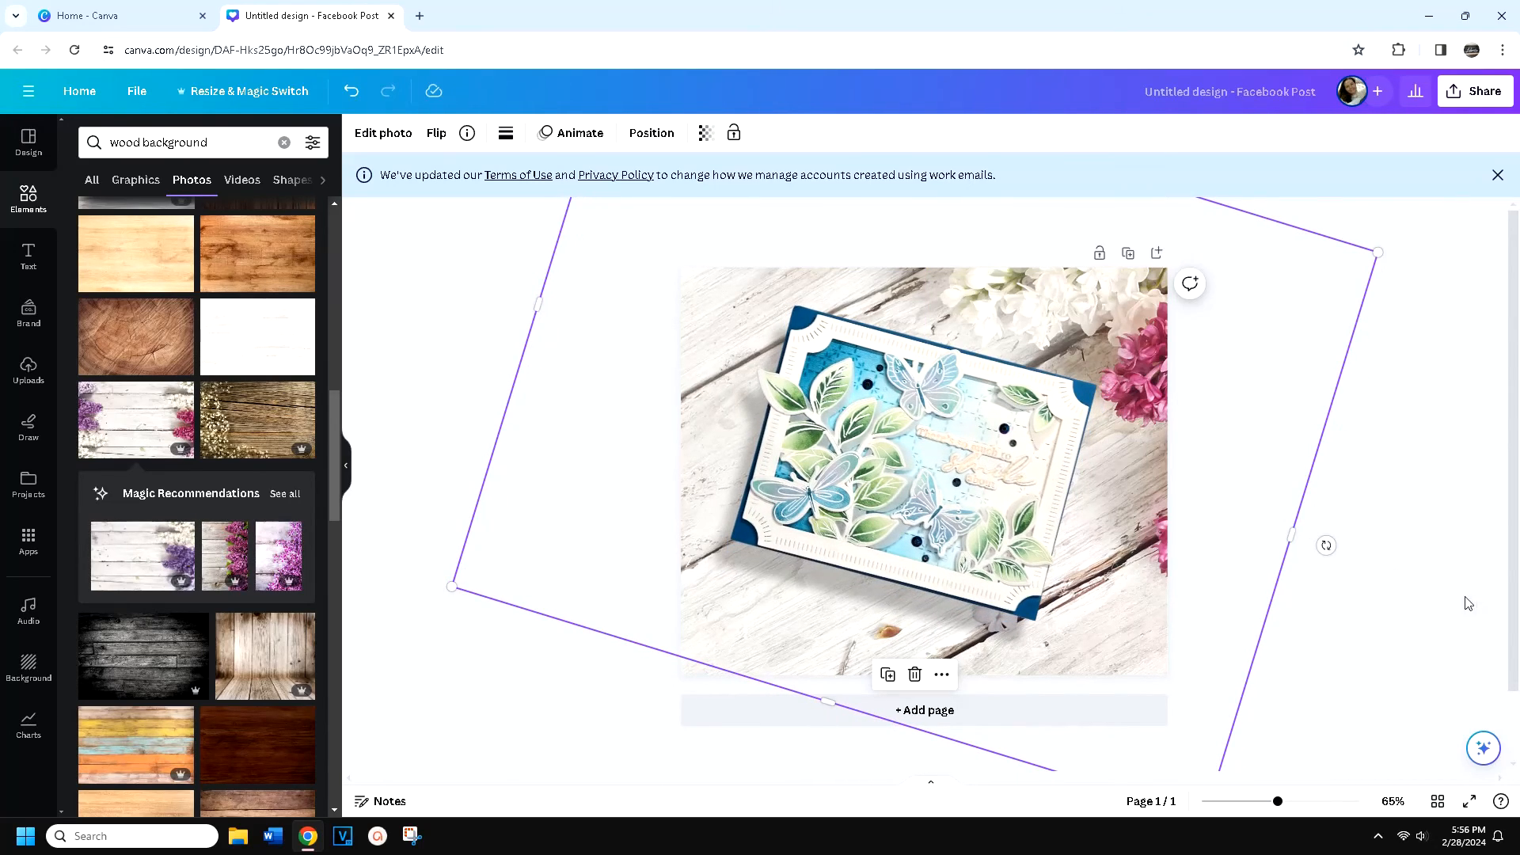
pyautogui.click(1438, 579)
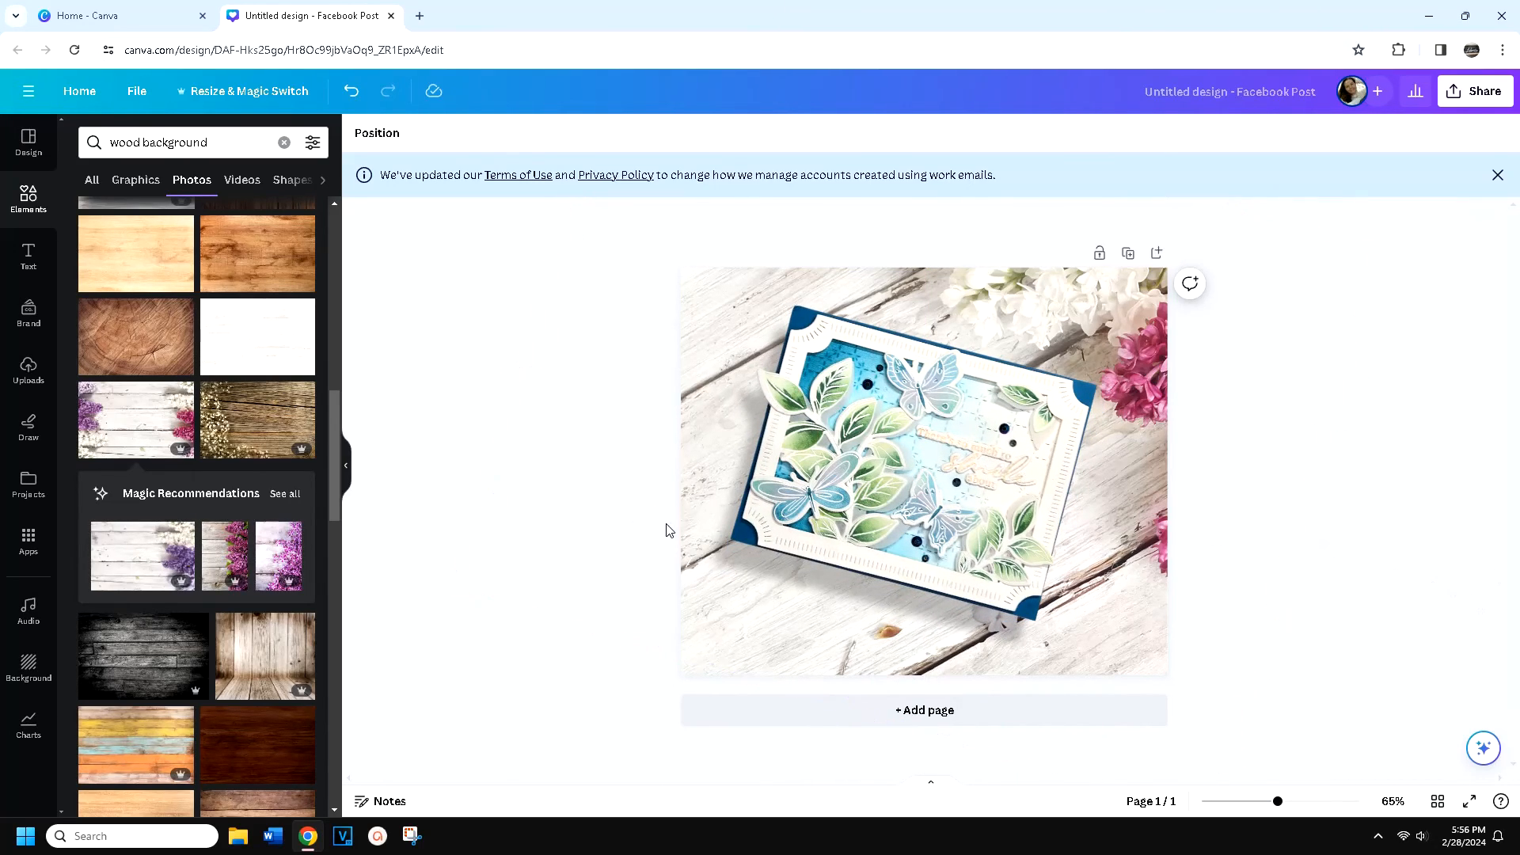